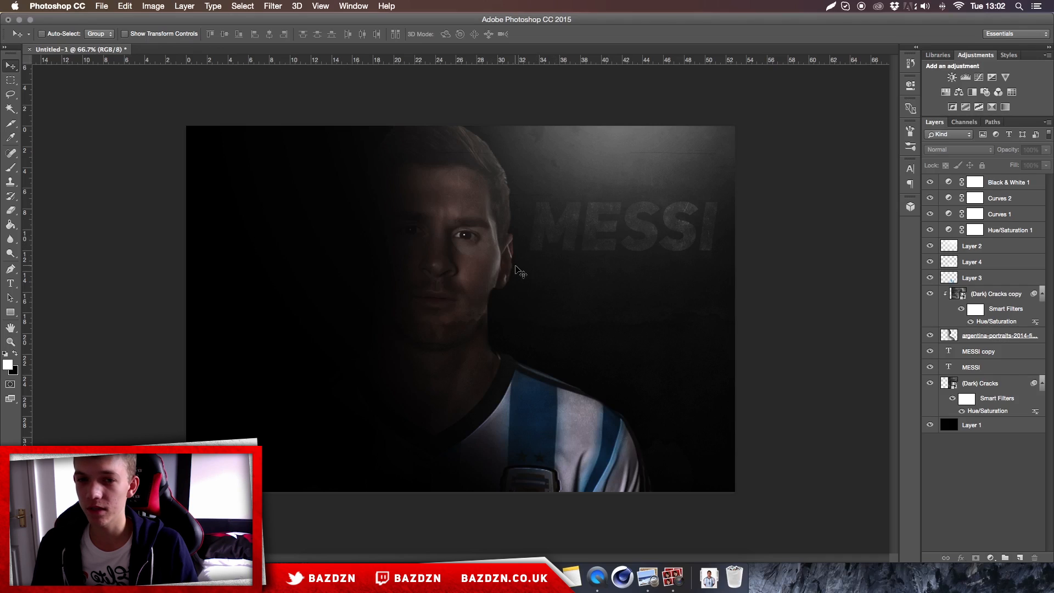
pyautogui.press('super+plus')
pyautogui.press('super+minus')
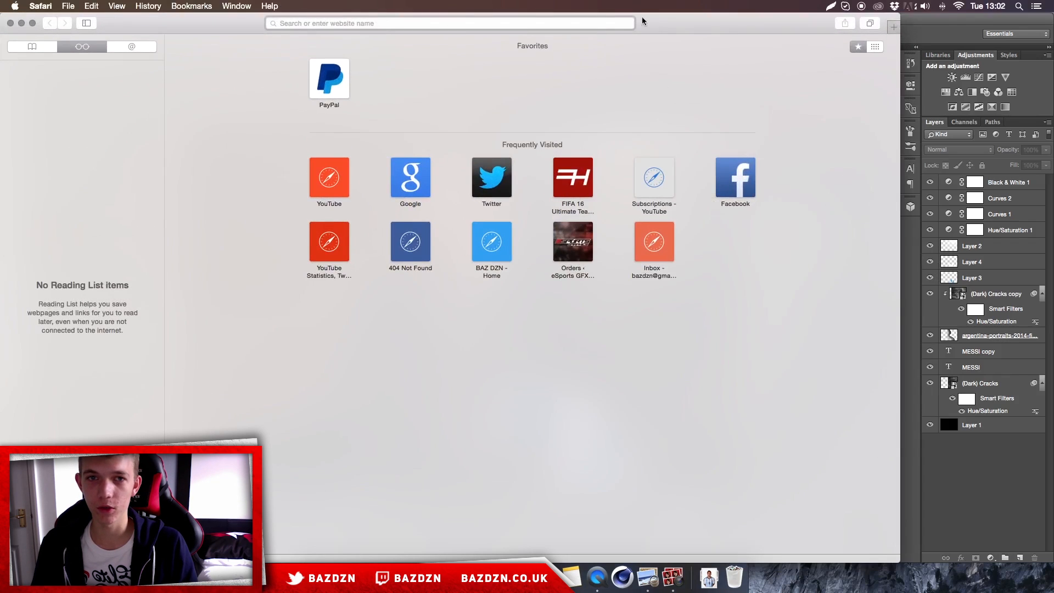
pyautogui.moveTo(641, 17); pyautogui.dragTo(698, 17)
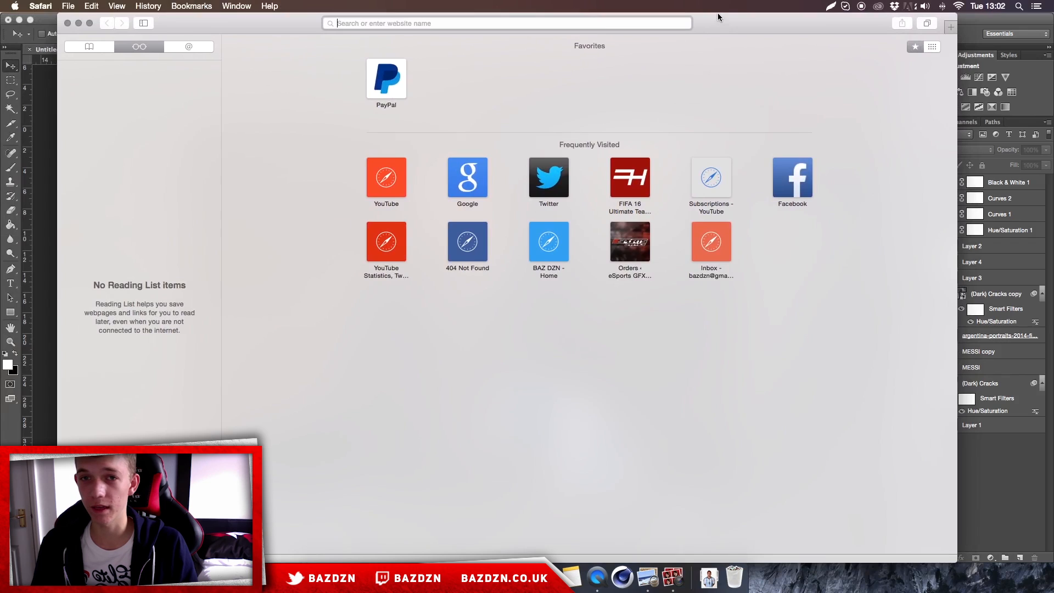
pyautogui.click(1053, 174)
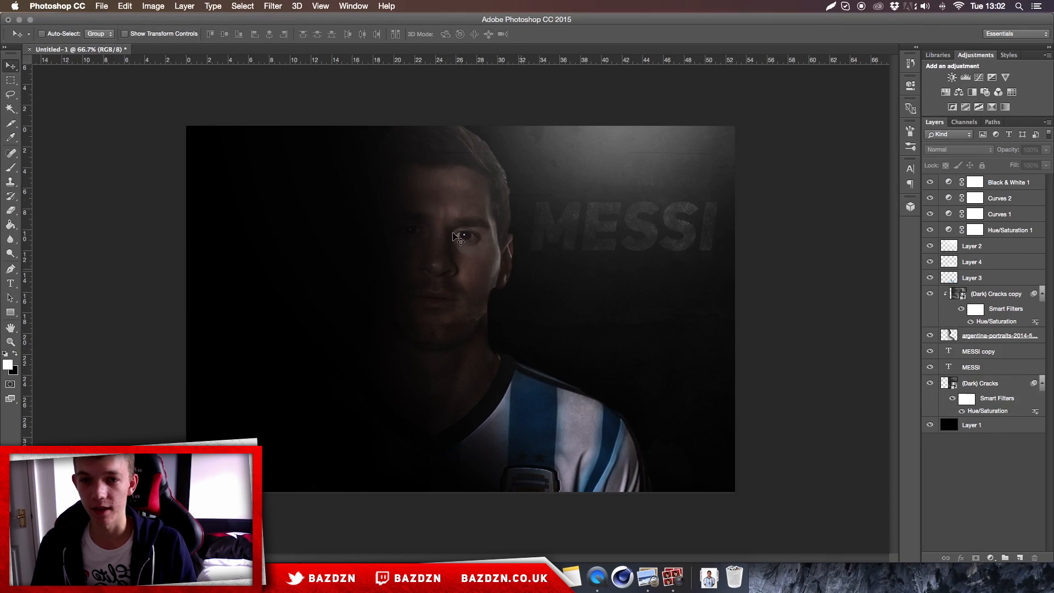
# Step: Switch to Safari and search Google Images for "messi portrait"
pyautogui.click(445, 579)
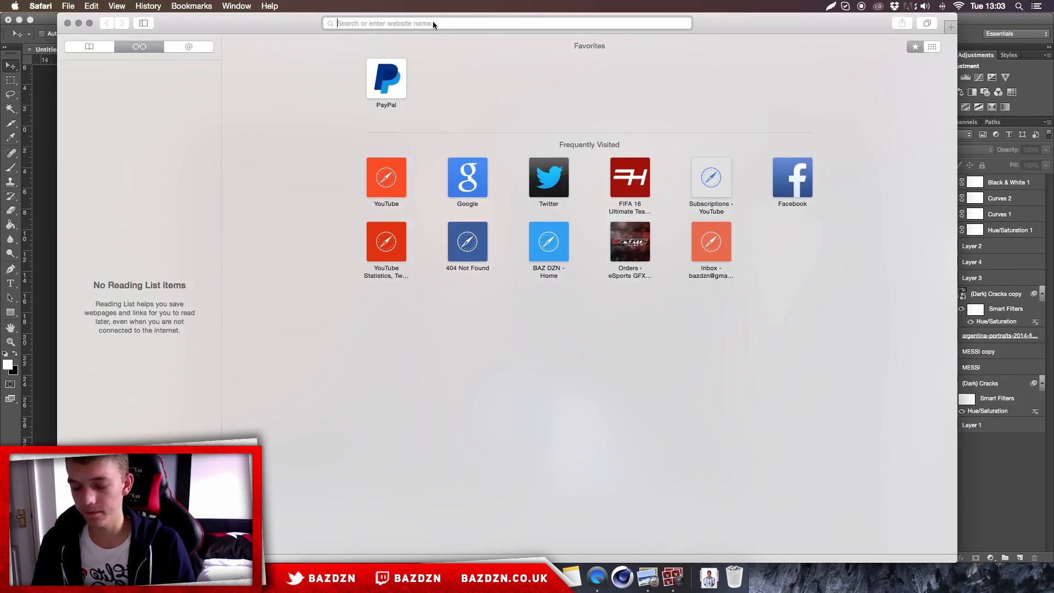
pyautogui.write('messi ')
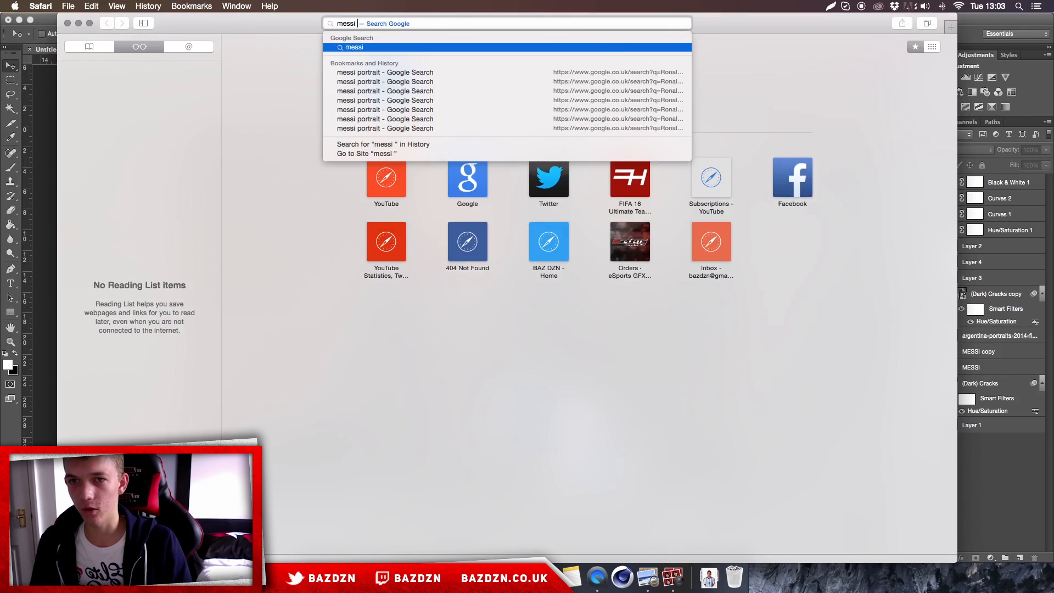
pyautogui.write('port')
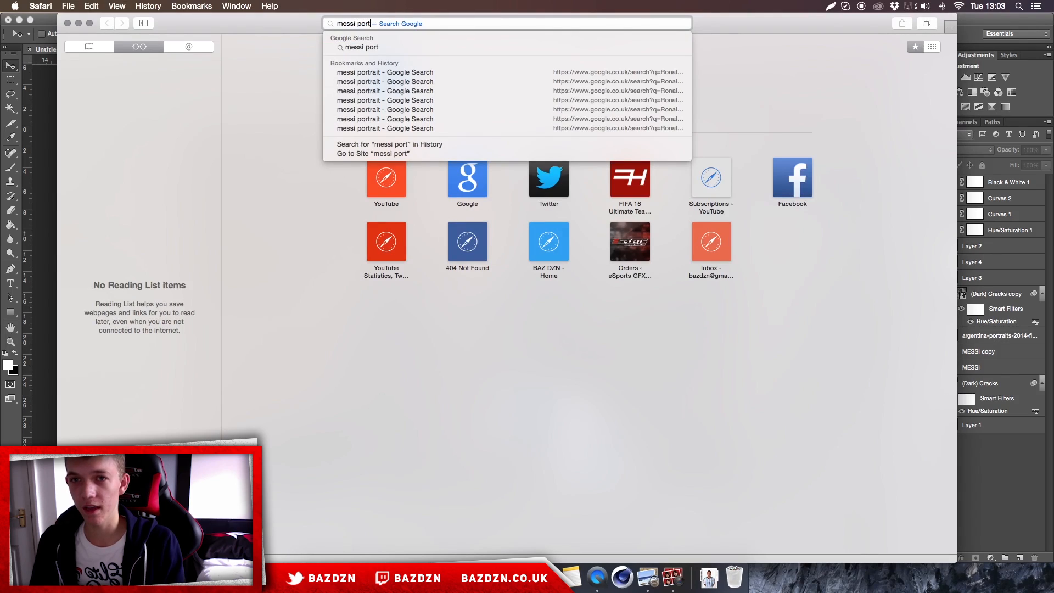
pyautogui.write('r')
pyautogui.press('BackSpace')
pyautogui.press('BackSpace')
pyautogui.write('t')
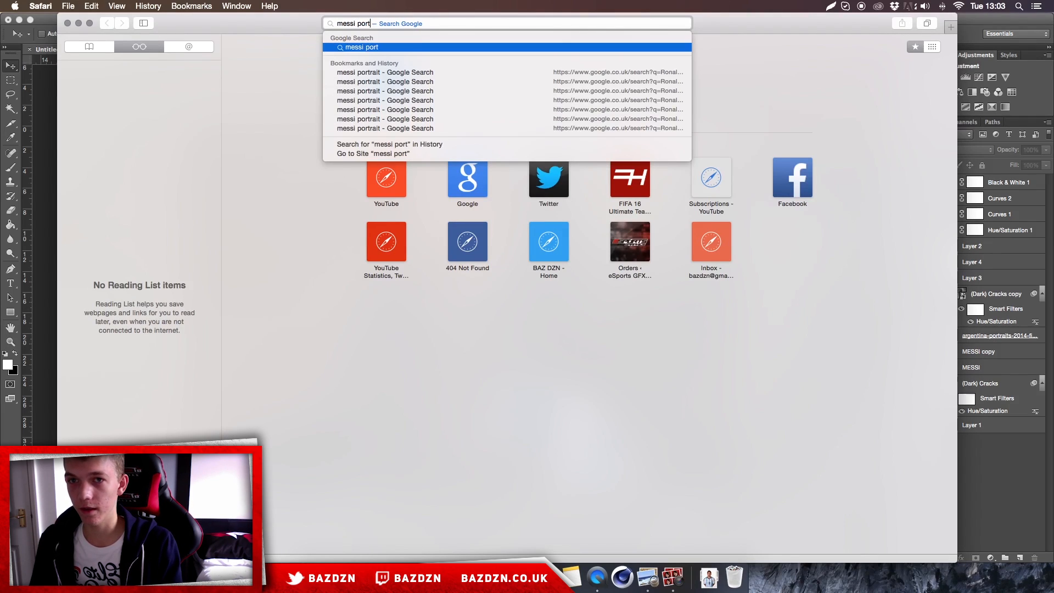
pyautogui.write('rait')
pyautogui.press('Return')
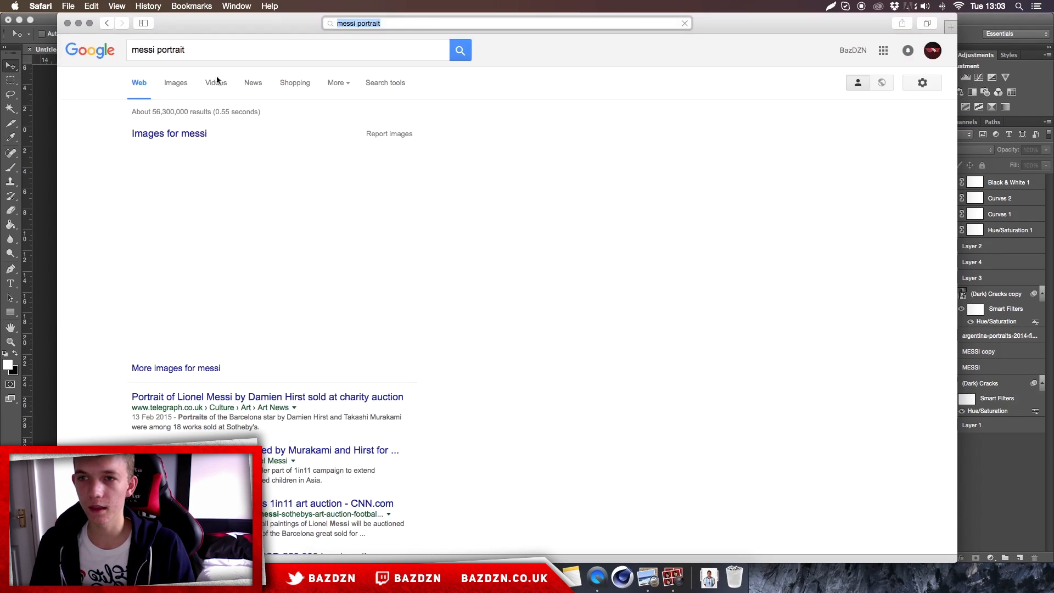
pyautogui.click(180, 82)
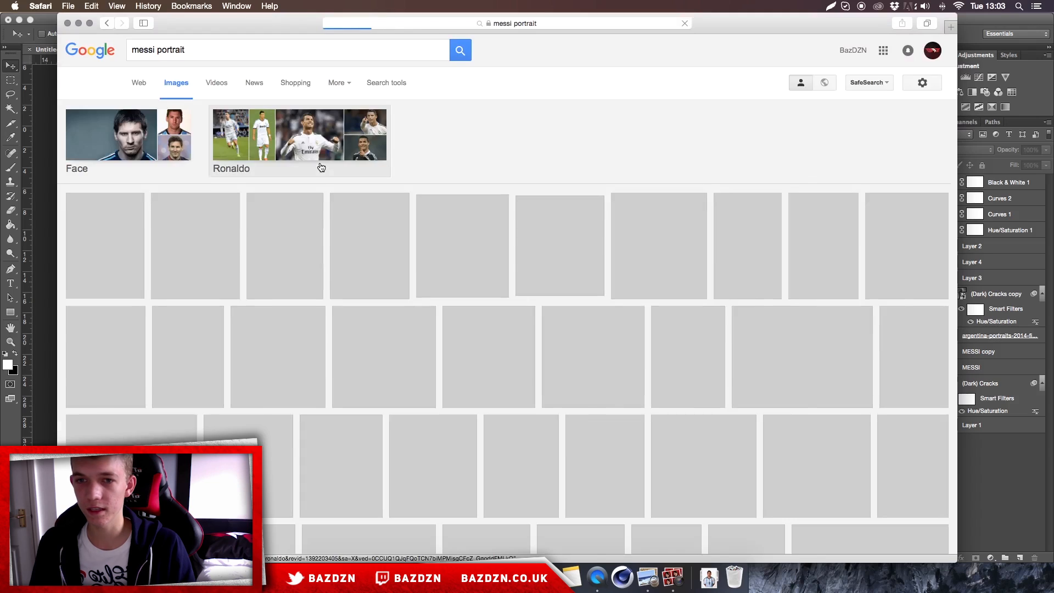
# Step: Find the Argentina number 10 shirt portrait in the image results and open its 1875 × 2500 version
pyautogui.scroll(-5, 455, 251)
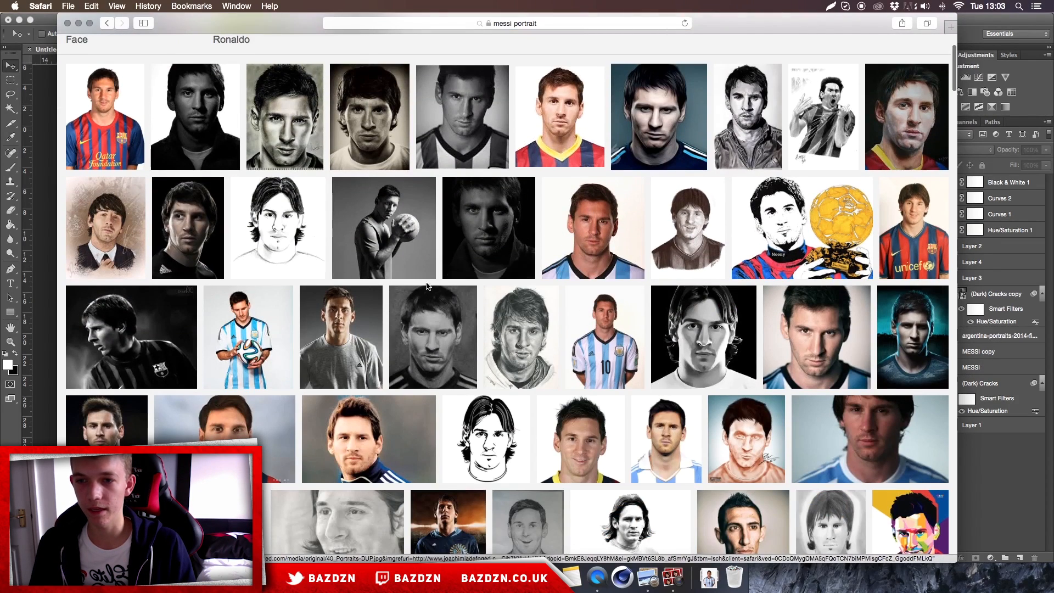
pyautogui.click(612, 351)
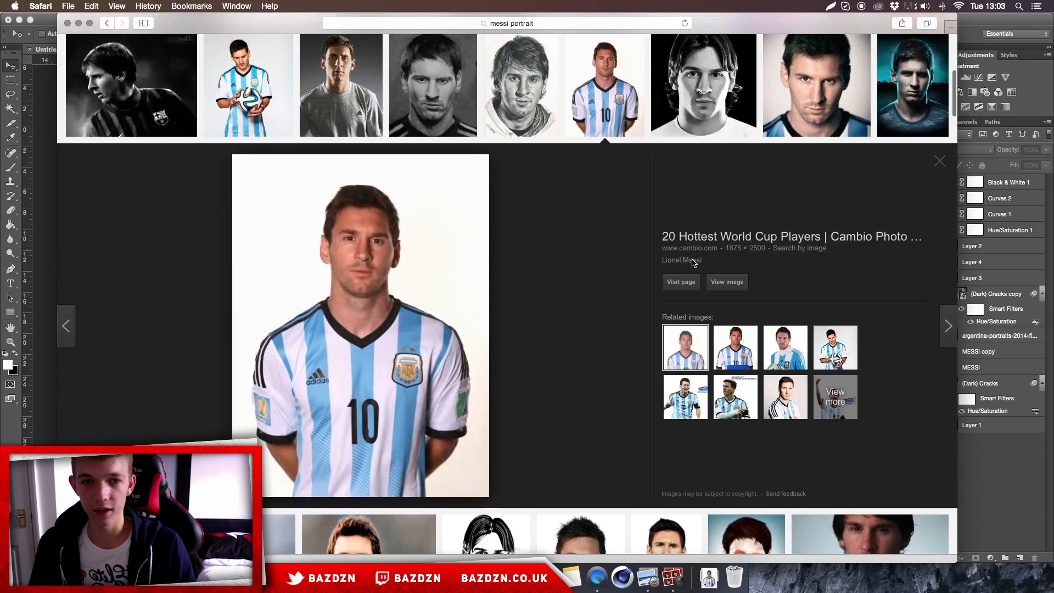
pyautogui.click(744, 248)
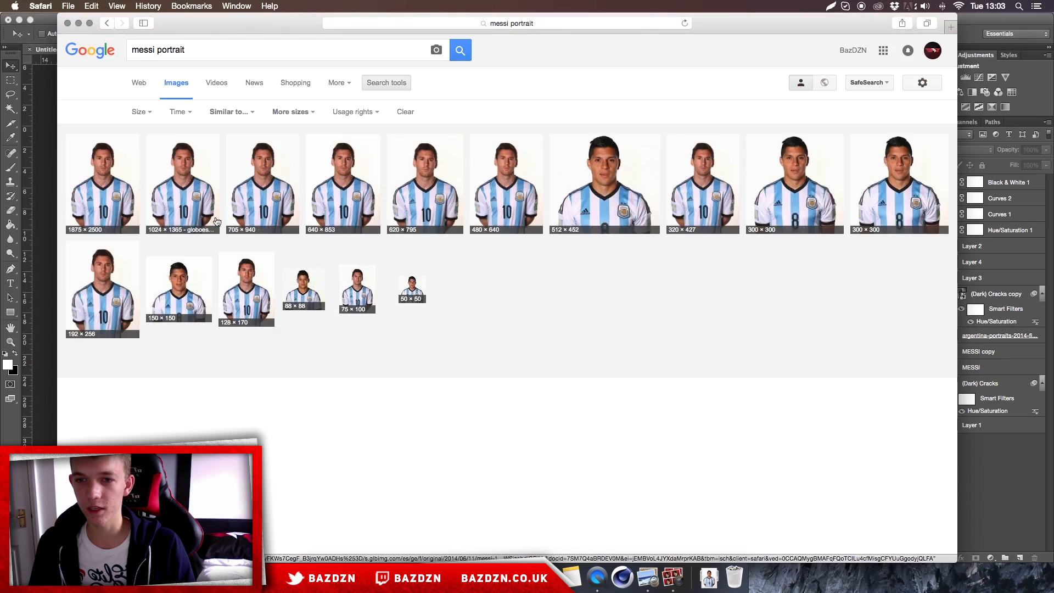
pyautogui.click(108, 208)
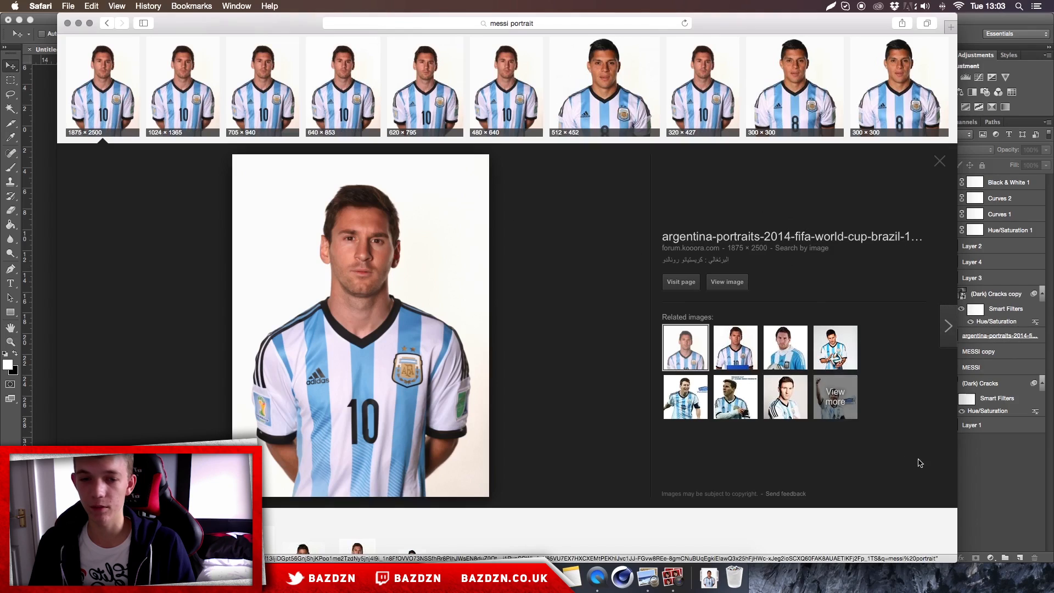
# Step: View the Lewandowski.png reference artwork in Preview and return to Photoshop
pyautogui.click(996, 384)
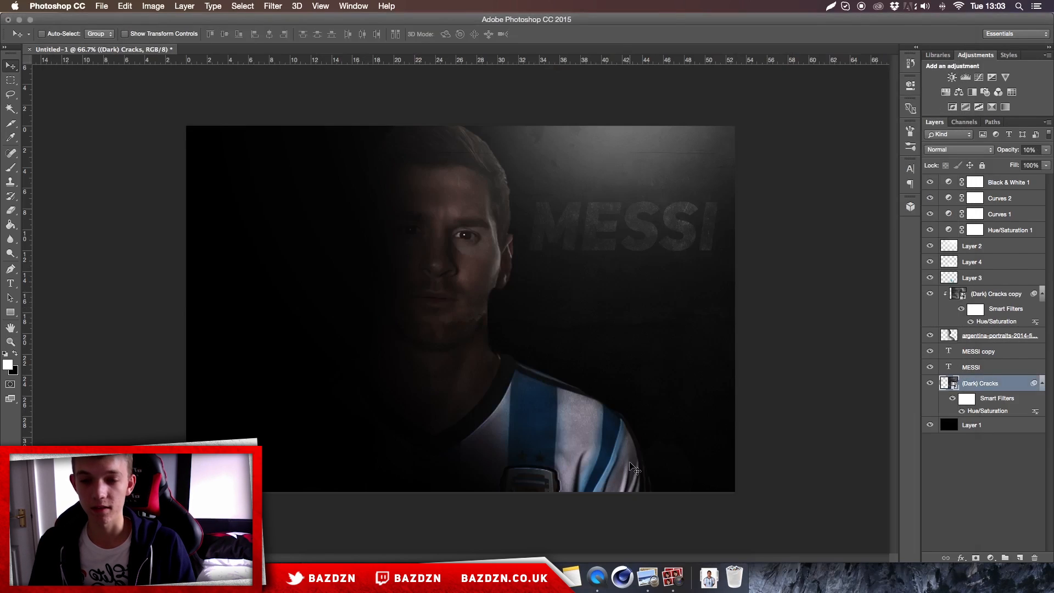
pyautogui.click(648, 576)
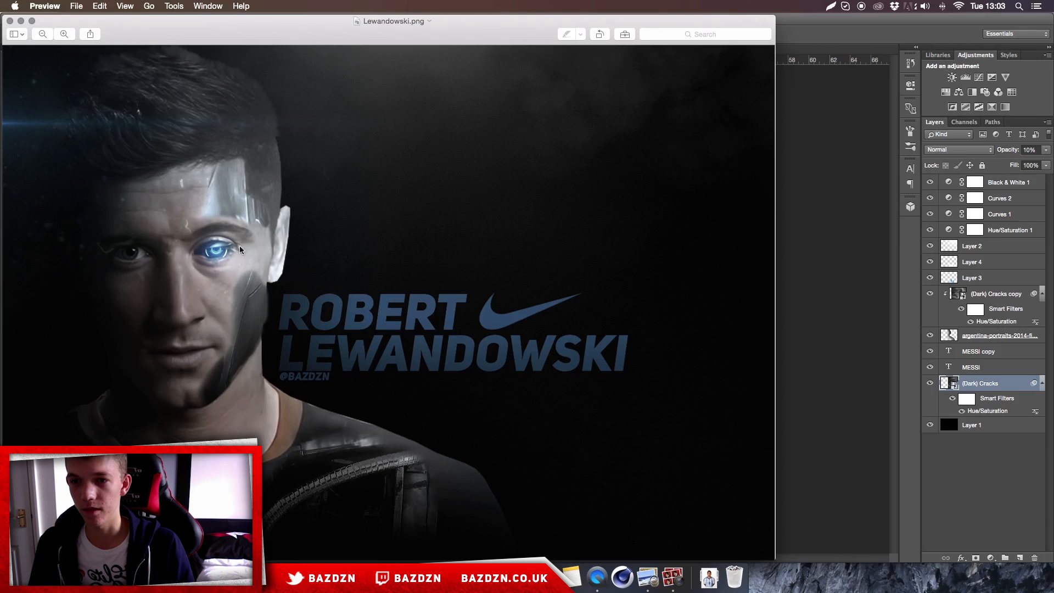
pyautogui.click(829, 236)
# Step: Create a new transparent document 1500 pixels wide and 1000 pixels high
pyautogui.click(107, 5)
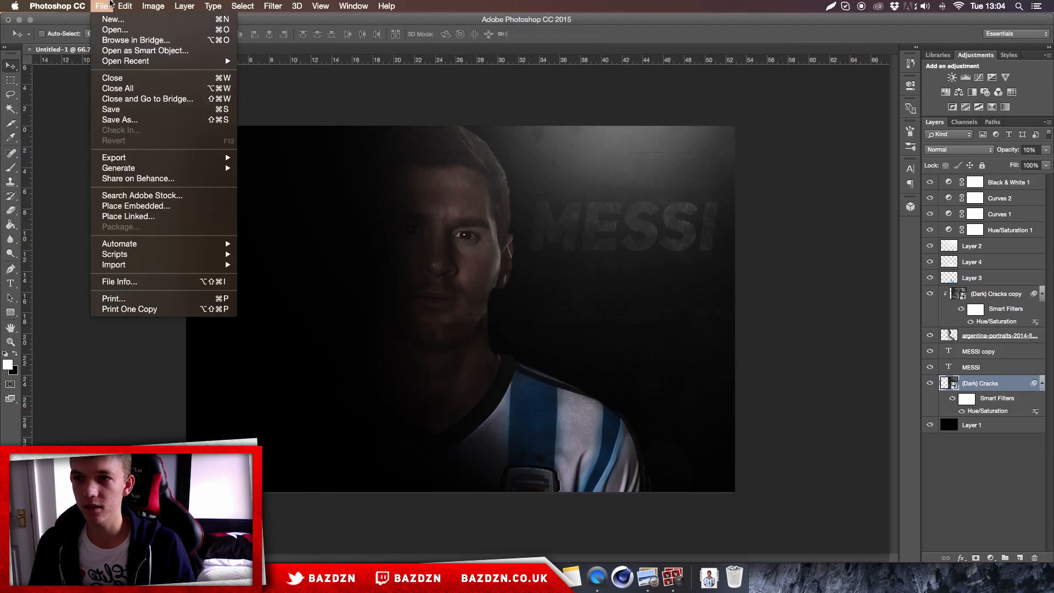
pyautogui.click(144, 31)
pyautogui.click(102, 5)
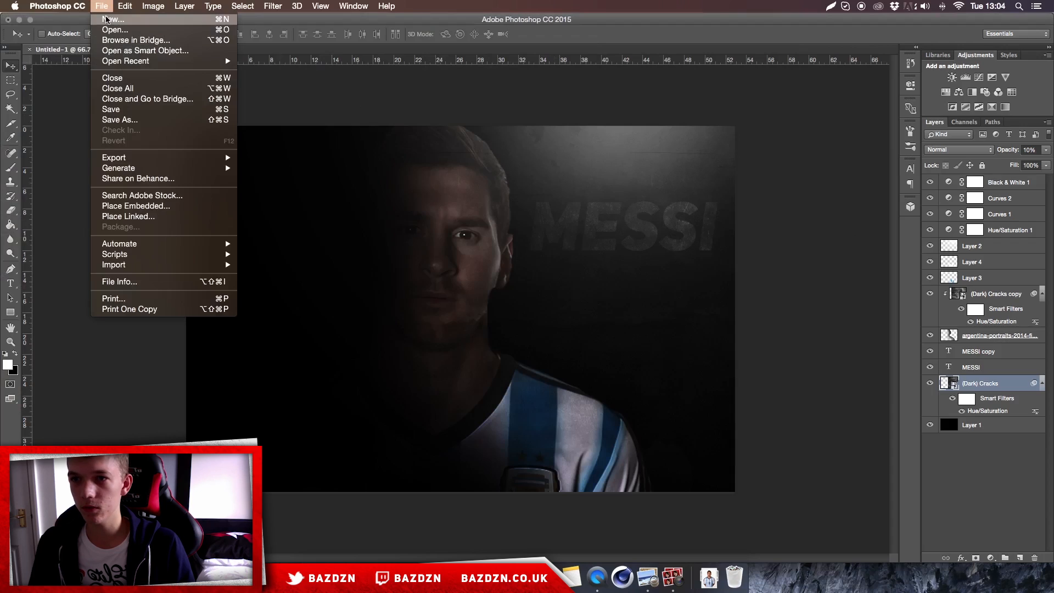
pyautogui.click(108, 18)
pyautogui.click(415, 185)
pyautogui.doubleClick(398, 186)
pyautogui.doubleClick(392, 200)
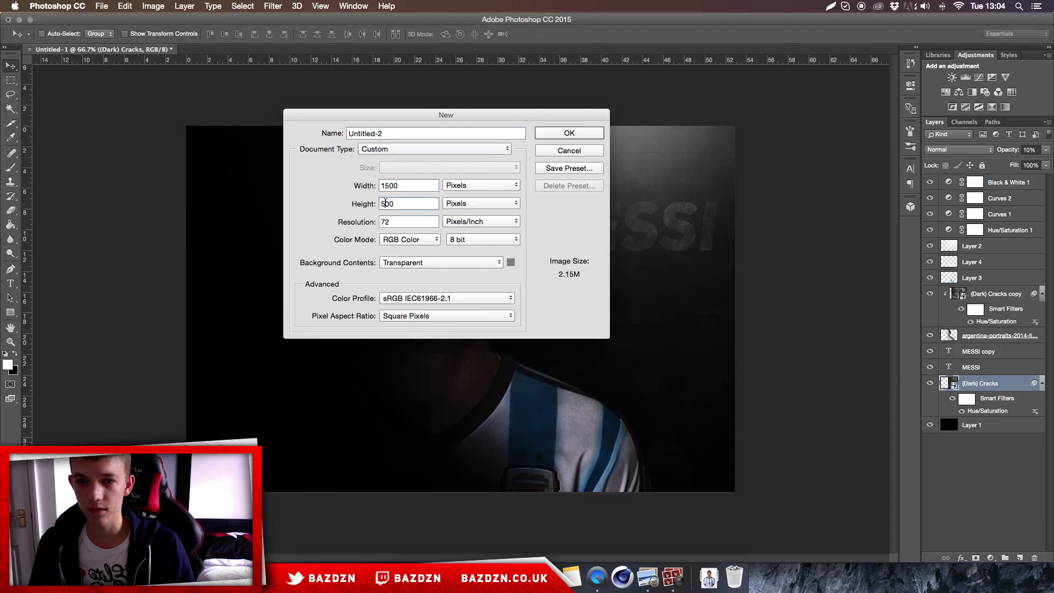
pyautogui.write('1000')
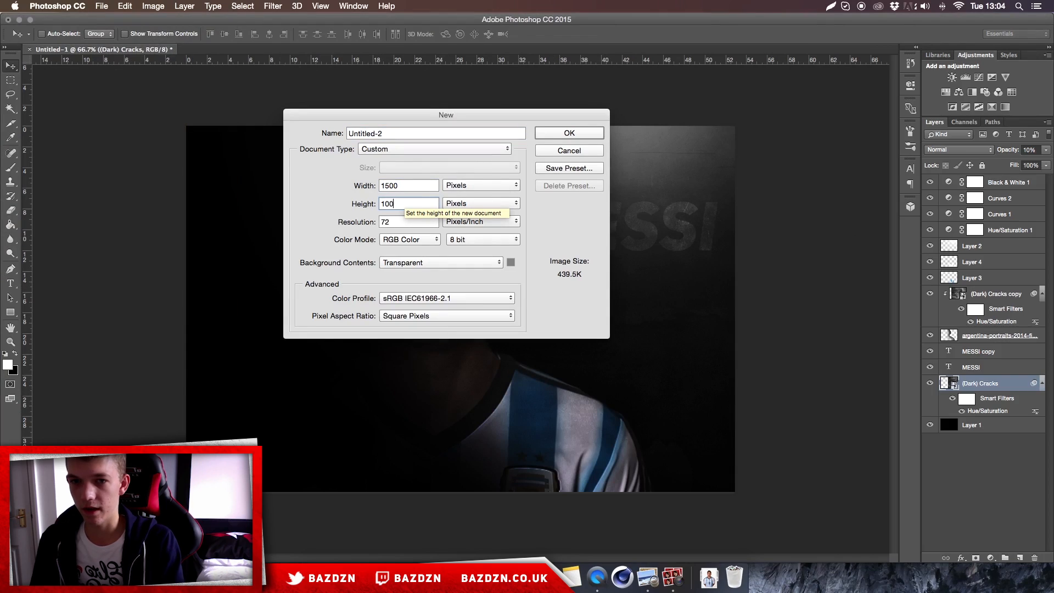
pyautogui.click(569, 134)
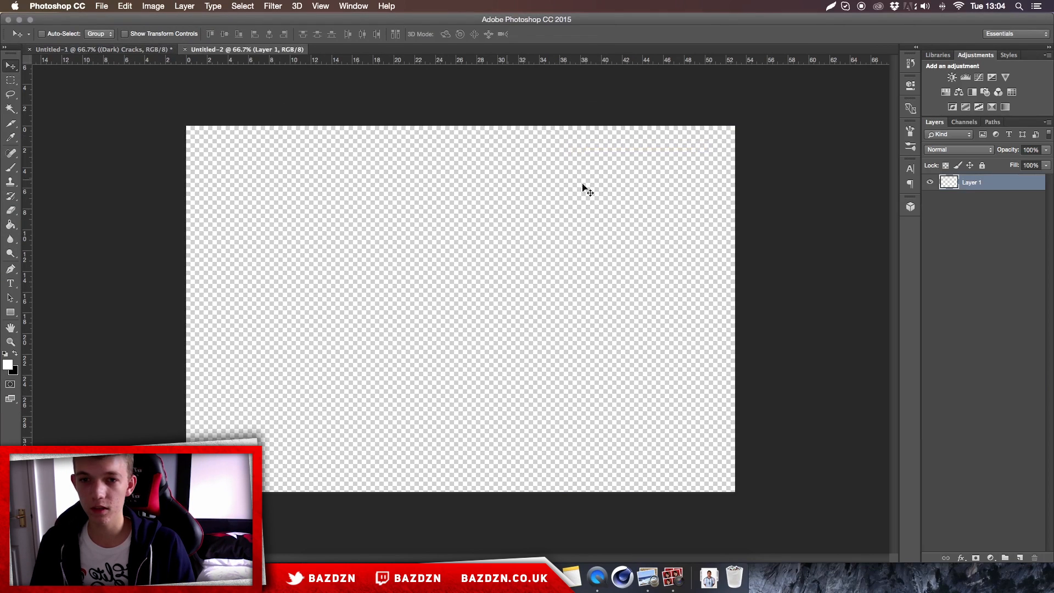
# Step: Set the foreground colour to black (000000) and fill the empty layer with it
pyautogui.click(16, 356)
pyautogui.click(8, 364)
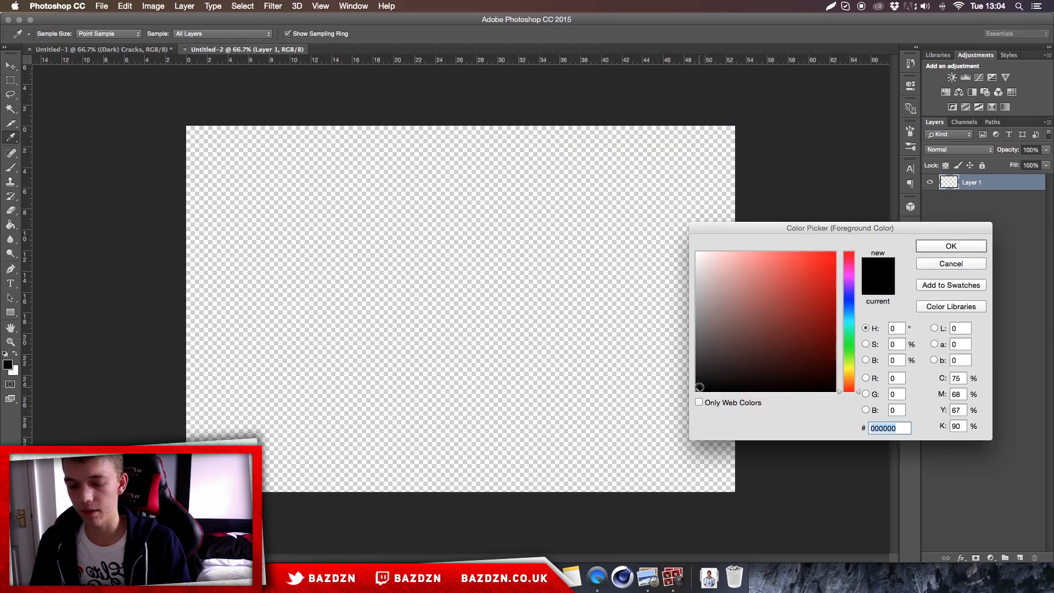
pyautogui.press('Return')
pyautogui.hotkey('alt', 'BackSpace')
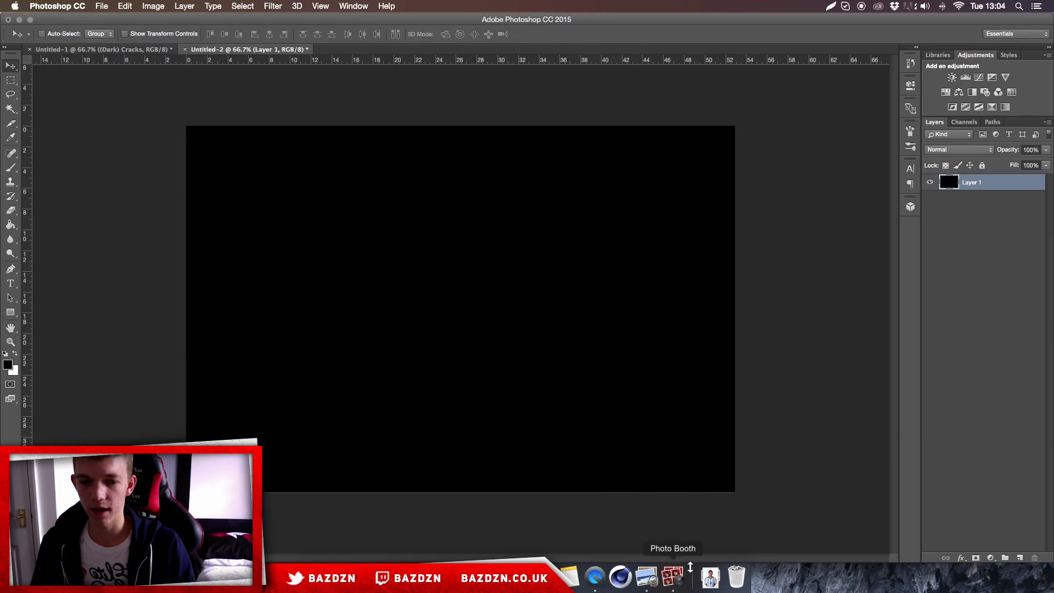
# Step: Place the downloaded Argentina portrait in the centre of the black canvas at full canvas height
pyautogui.click(708, 577)
pyautogui.moveTo(433, 149); pyautogui.dragTo(384, 271)
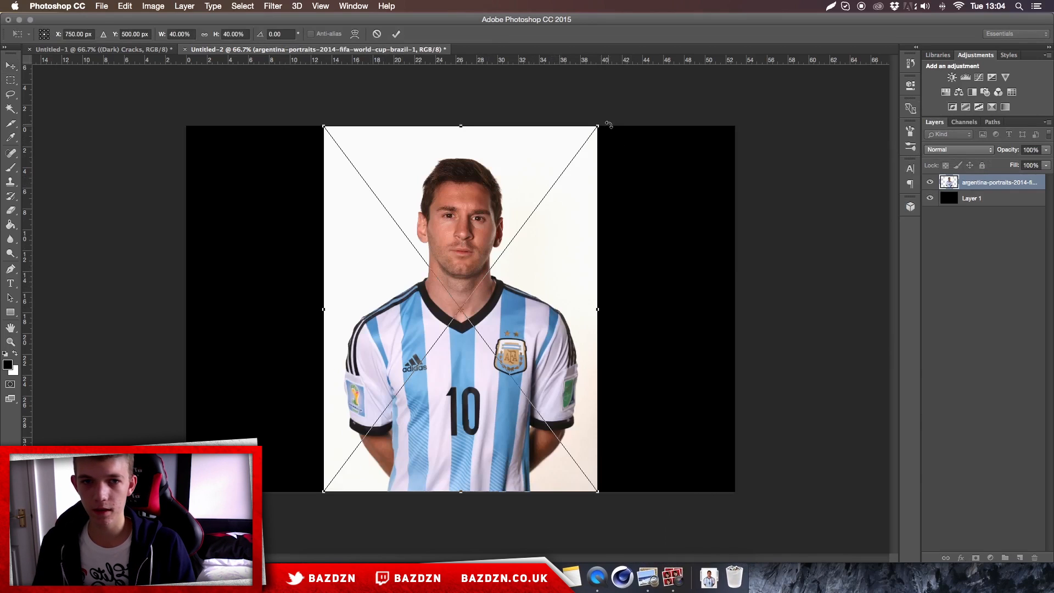
pyautogui.press('Return')
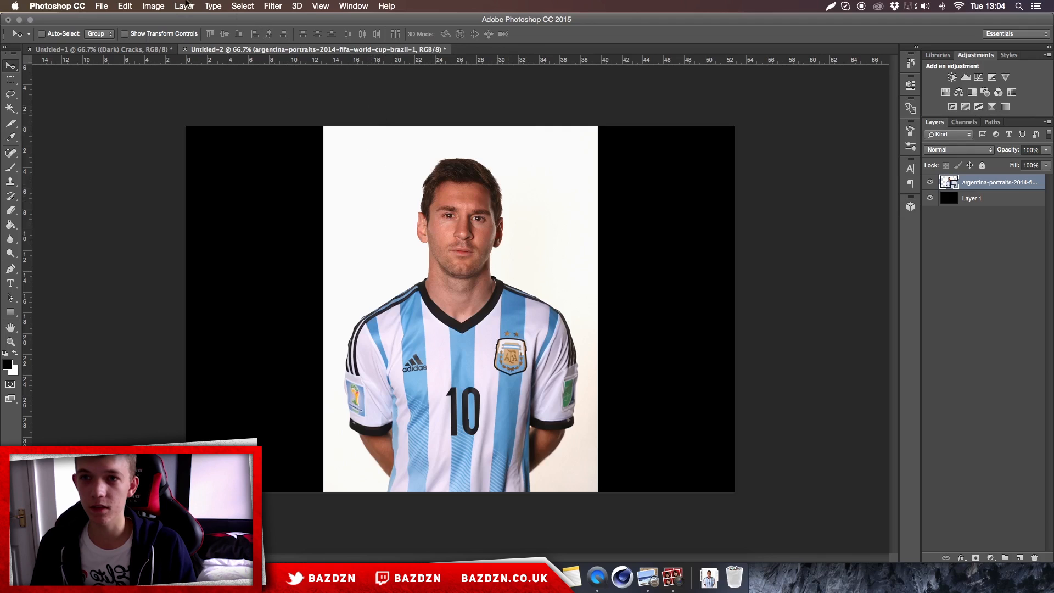
pyautogui.click(242, 6)
pyautogui.click(419, 157)
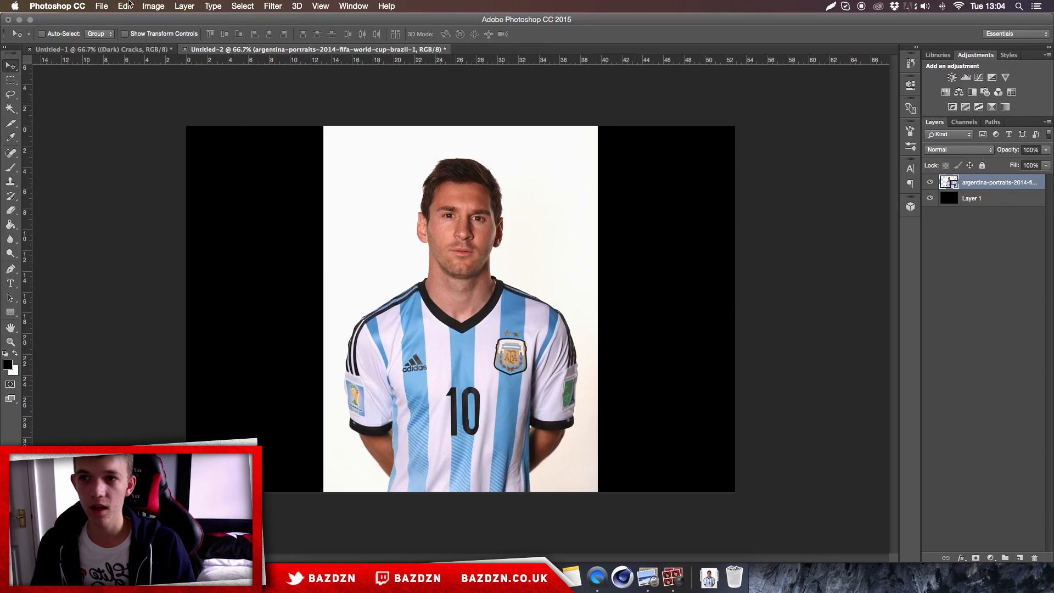
pyautogui.click(104, 7)
pyautogui.click(401, 165)
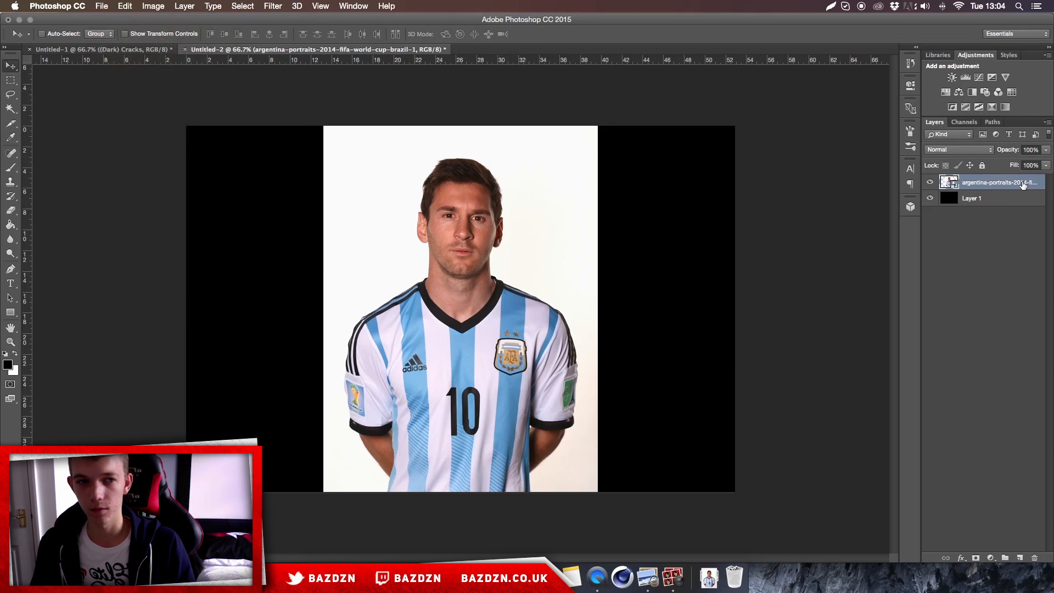
# Step: Rasterize the placed Argentina portrait layer
pyautogui.rightClick(1007, 186)
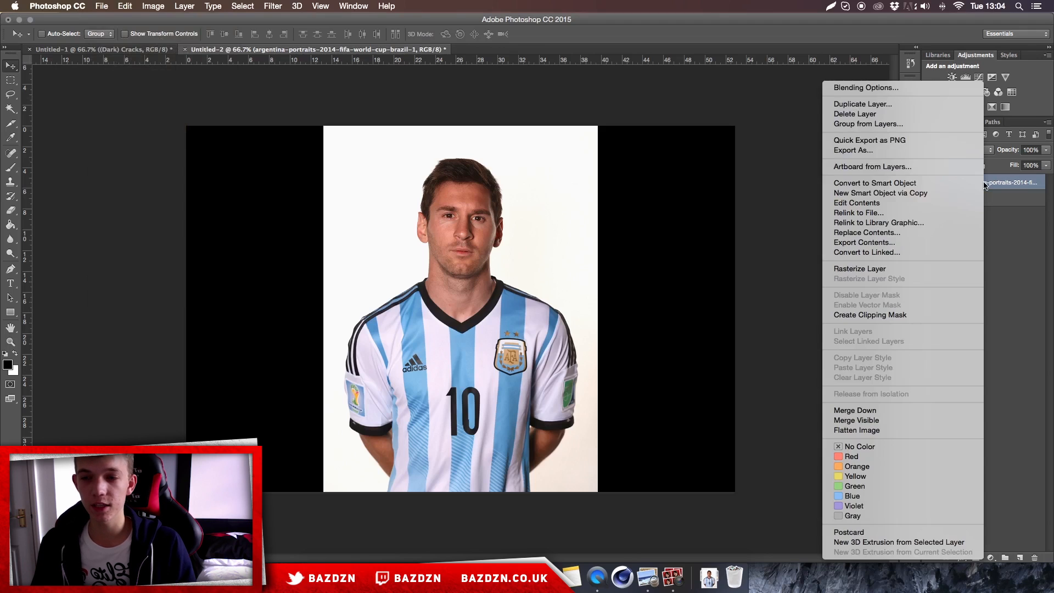
pyautogui.click(1011, 186)
pyautogui.rightClick(997, 187)
pyautogui.click(892, 270)
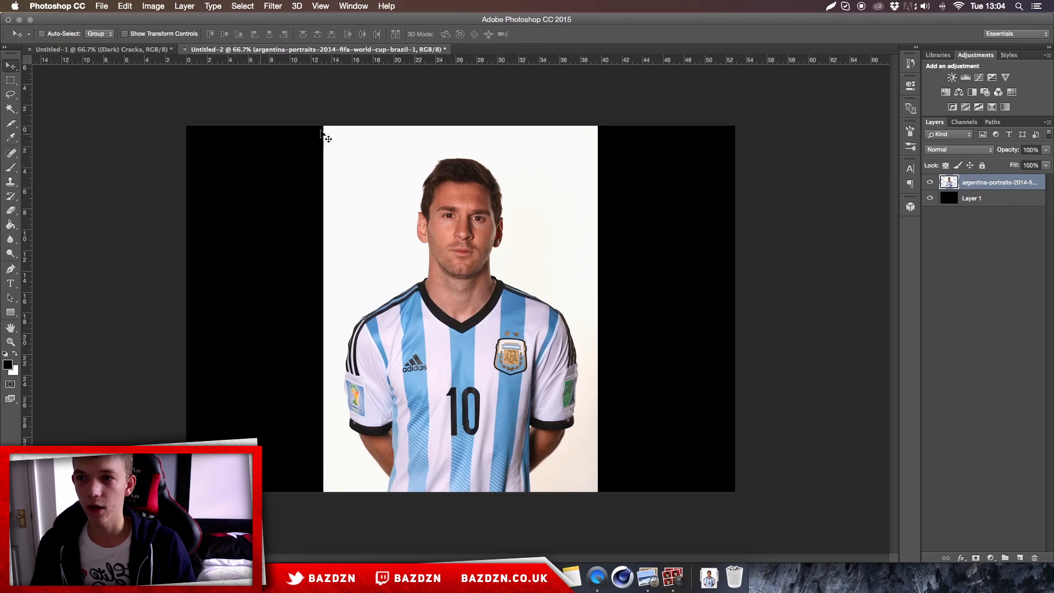
# Step: Select the portrait's white background with the Magic Wand, delete it and clear the selection
pyautogui.click(8, 110)
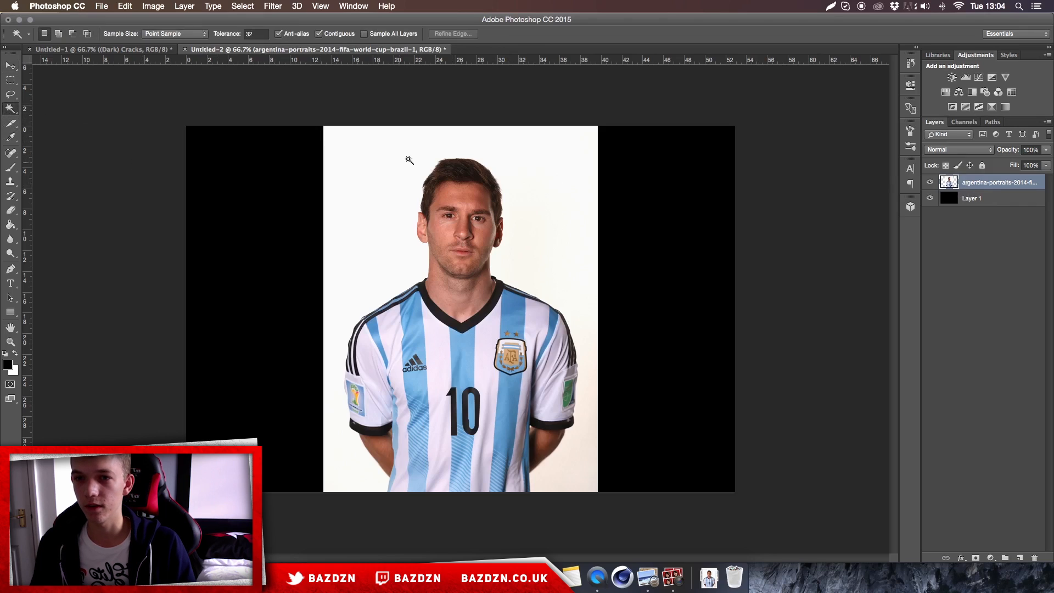
pyautogui.click(372, 146)
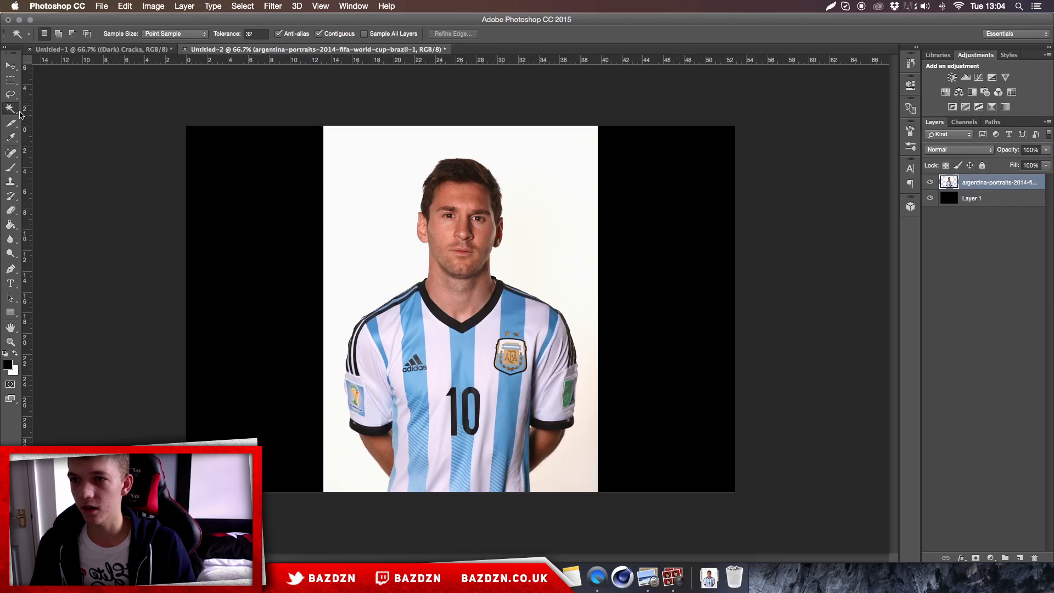
pyautogui.click(543, 250)
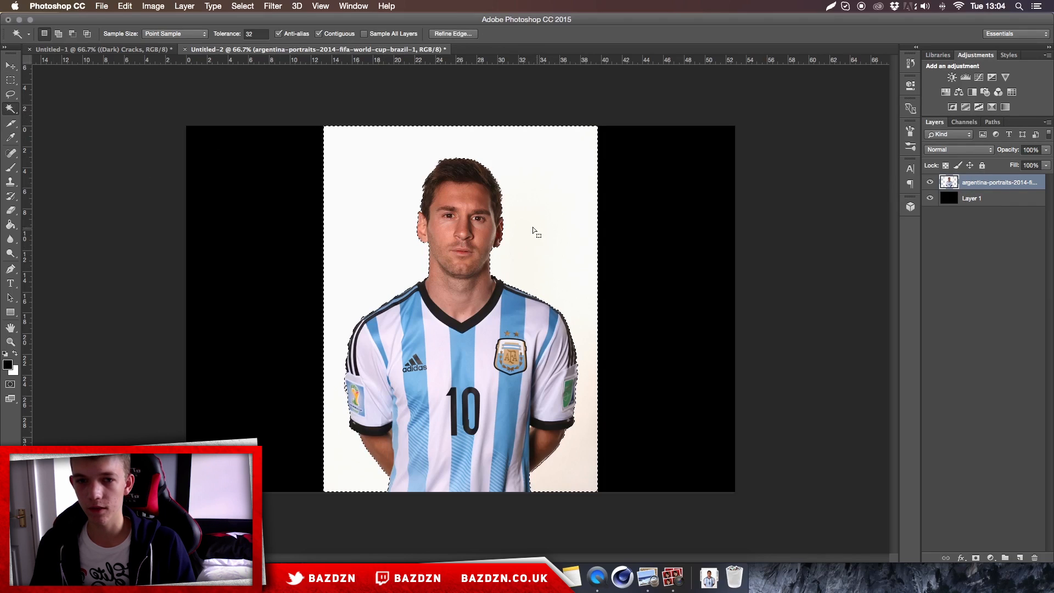
pyautogui.press('Delete')
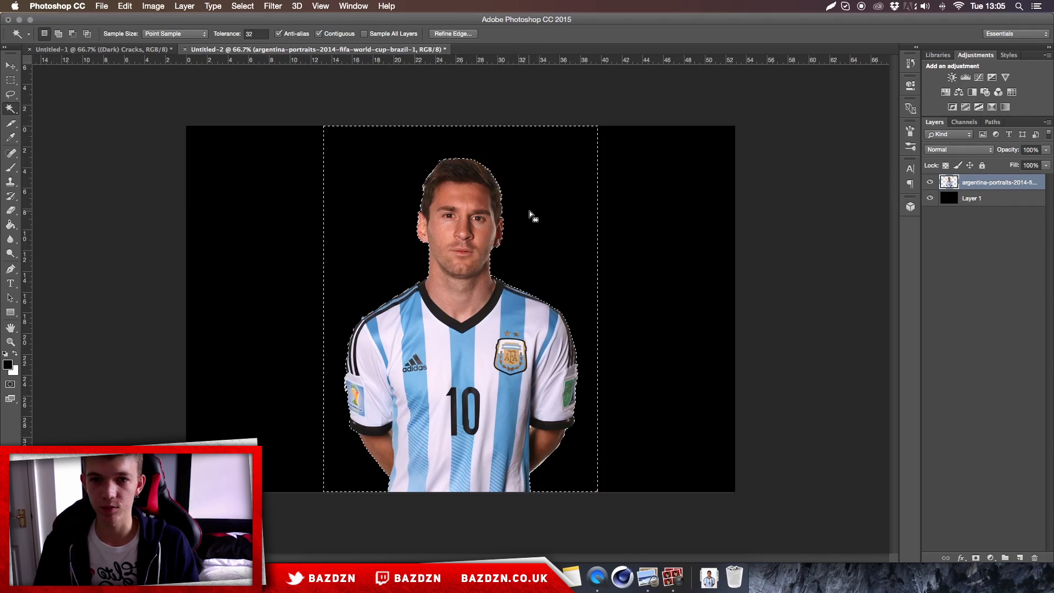
pyautogui.hotkey('ctrl', 'd')
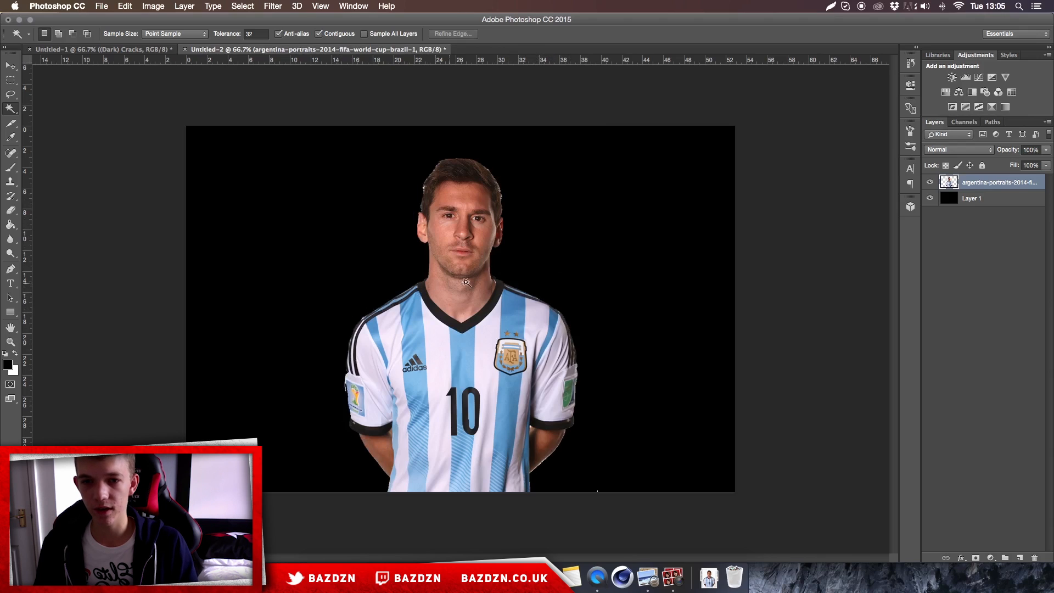
# Step: Undo the background deletion and the selection made around the player
pyautogui.hotkey('ctrl', 'alt', 'z')
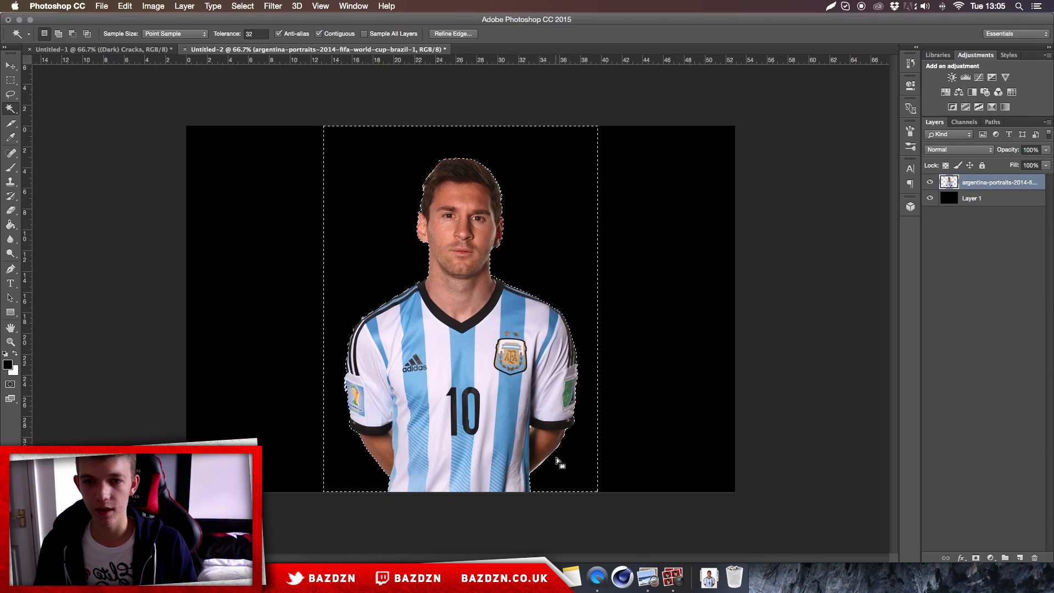
pyautogui.hotkey('ctrl', 'alt', 'z')
pyautogui.hotkey('ctrl', 'alt', 'z')
# Step: Try to cut out the player by selecting the white background, expanding the selection by 1 pixel, deleting it and deselecting
pyautogui.click(557, 288)
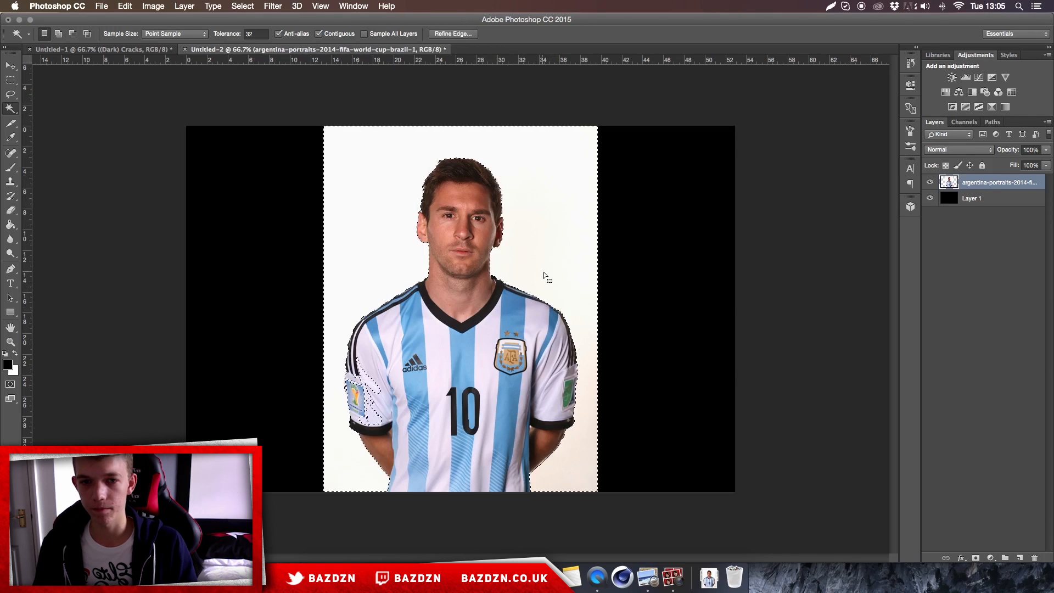
pyautogui.click(242, 5)
pyautogui.moveTo(266, 154)
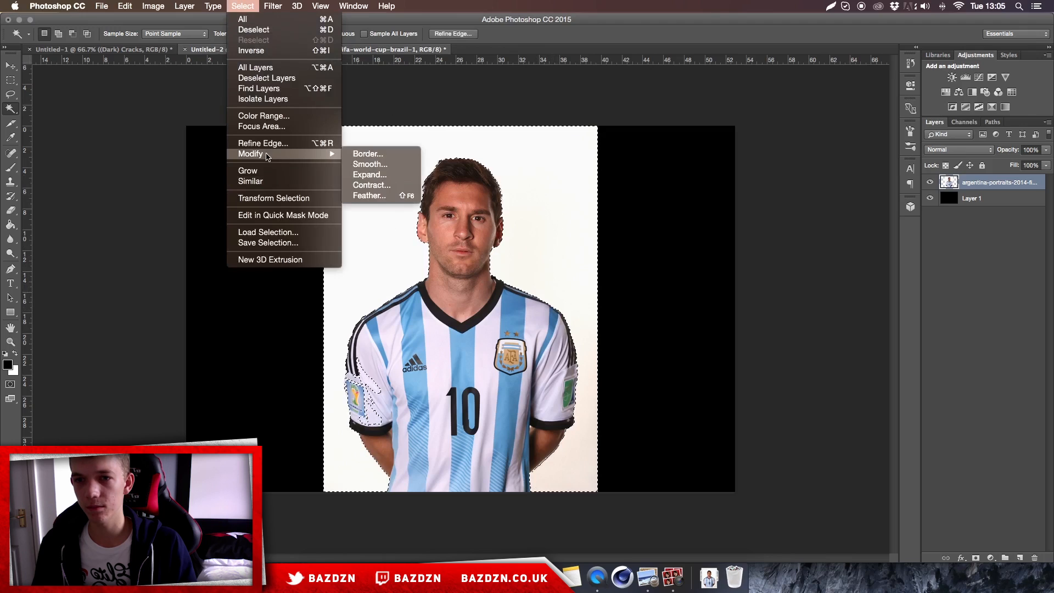
pyautogui.click(389, 175)
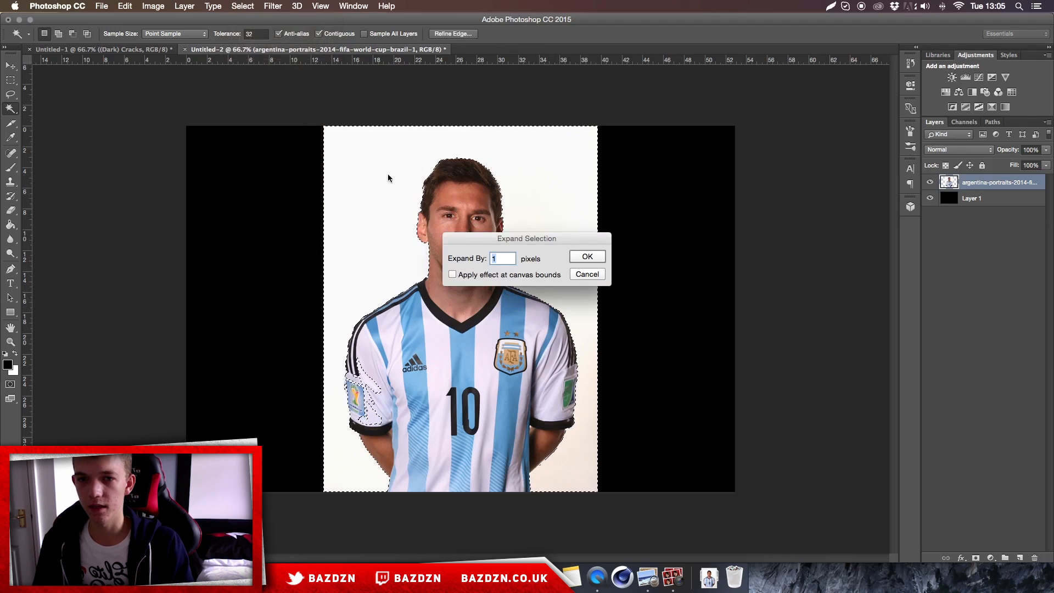
pyautogui.click(592, 257)
pyautogui.press('Delete')
pyautogui.press('super+d')
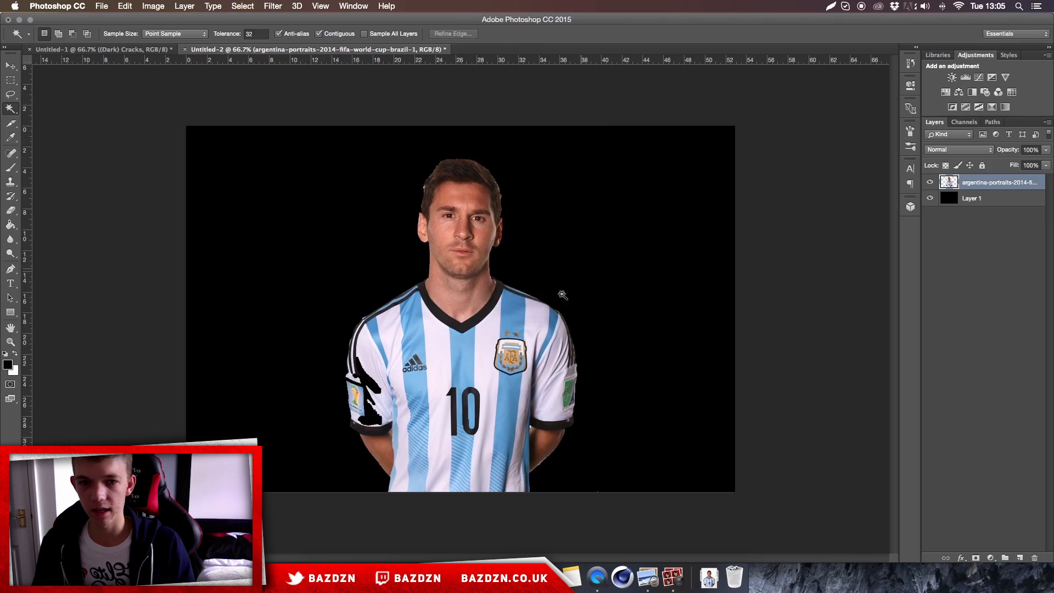
# Step: Undo the last background removal, then delete the white background with the sleeve left outside the selection and deselect
pyautogui.press('super+equal')
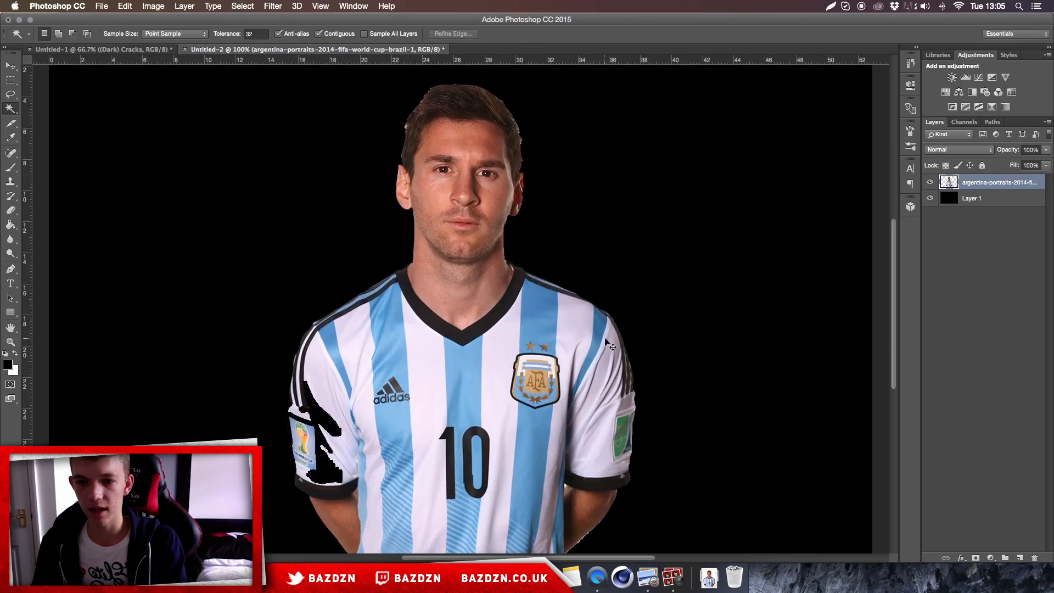
pyautogui.press('super+alt+z')
pyautogui.press('super+alt+z')
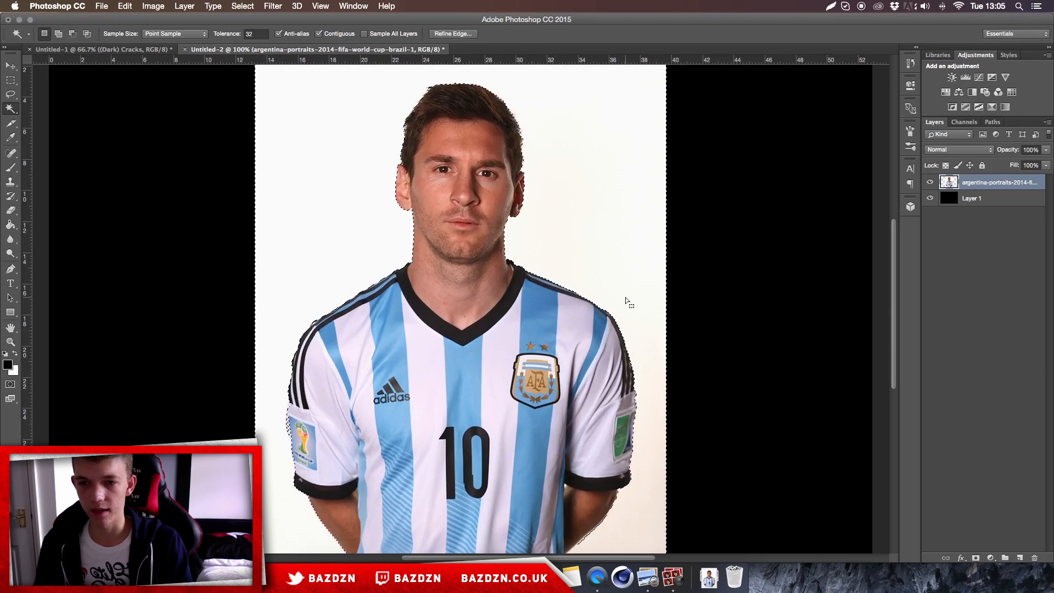
pyautogui.press('super+shift+z')
pyautogui.press('super+s')
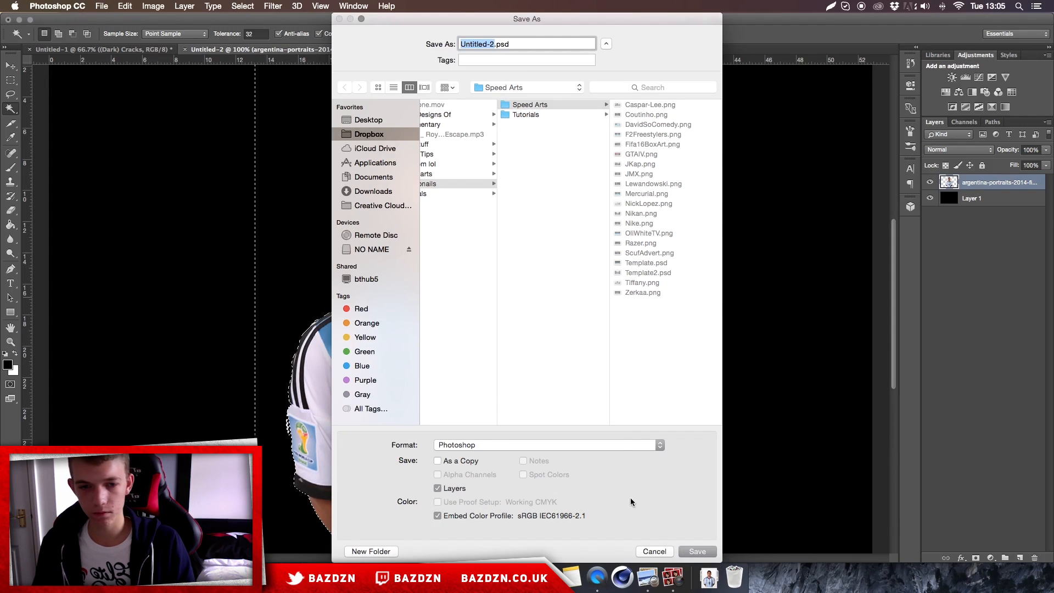
pyautogui.click(653, 551)
pyautogui.press('super+d')
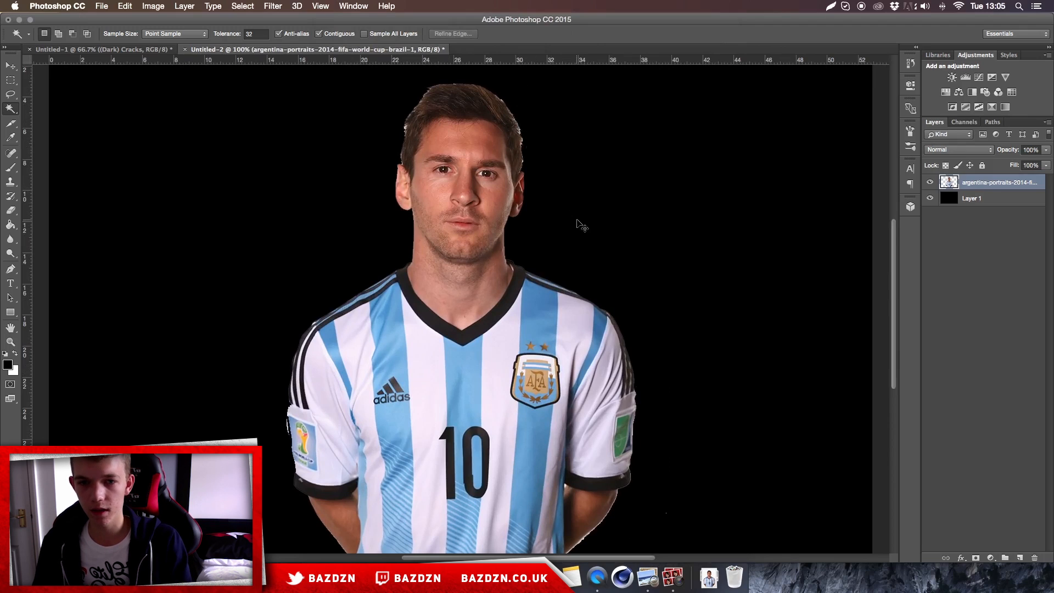
# Step: Switch to the Eraser and reduce its brush size to 10 px for cleaning the hair edges
pyautogui.press('super+plus')
pyautogui.scroll(5, 576, 220)
pyautogui.press('e')
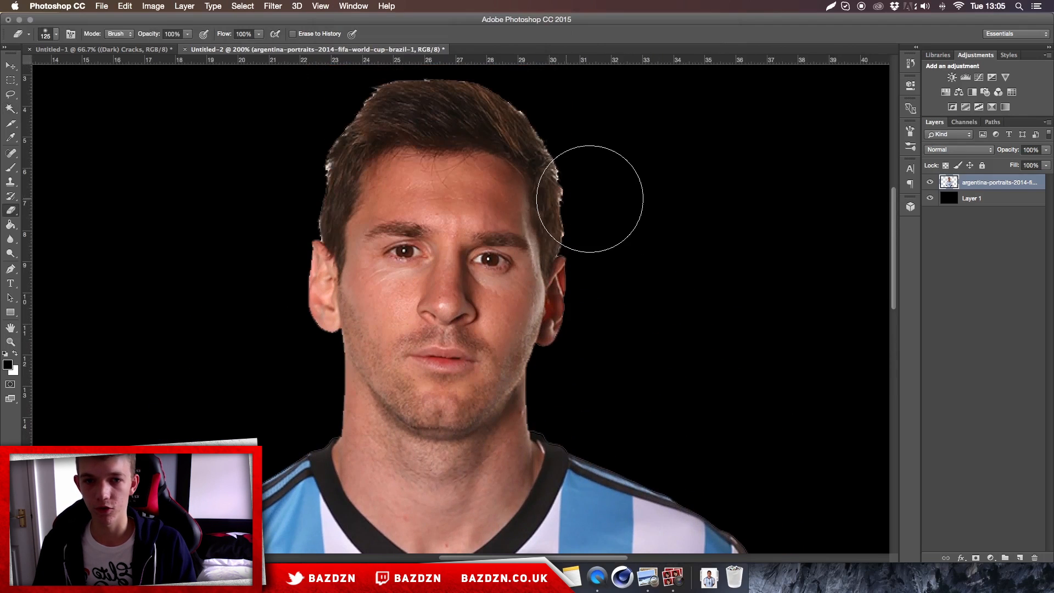
pyautogui.scroll(1, 582, 220)
pyautogui.press('[')
pyautogui.press('[')
pyautogui.press('[')
pyautogui.press('[')
pyautogui.press('[')
pyautogui.press('[')
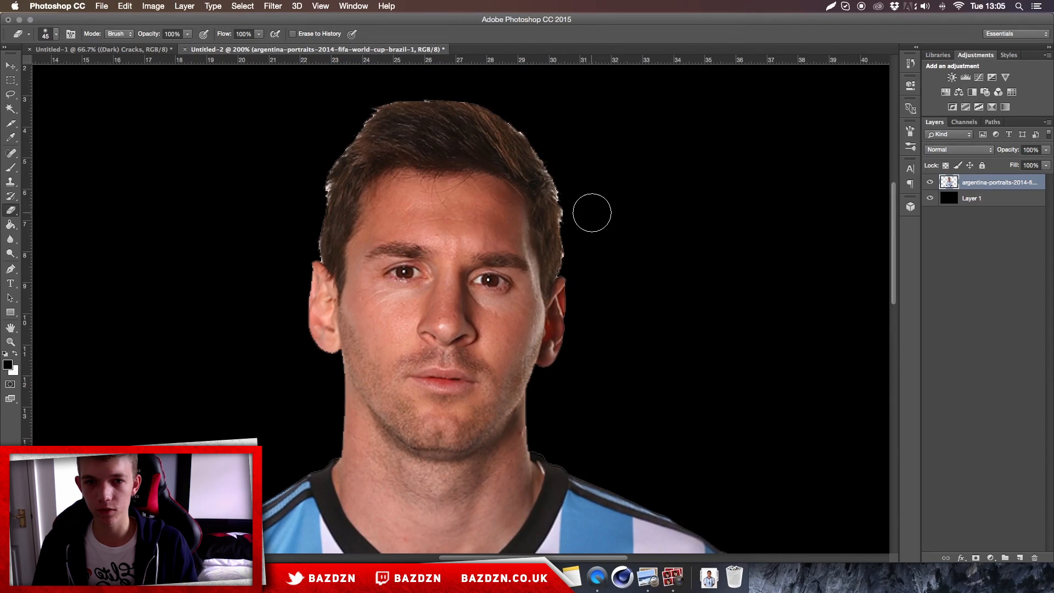
pyautogui.press('super+plus')
pyautogui.press('super+plus')
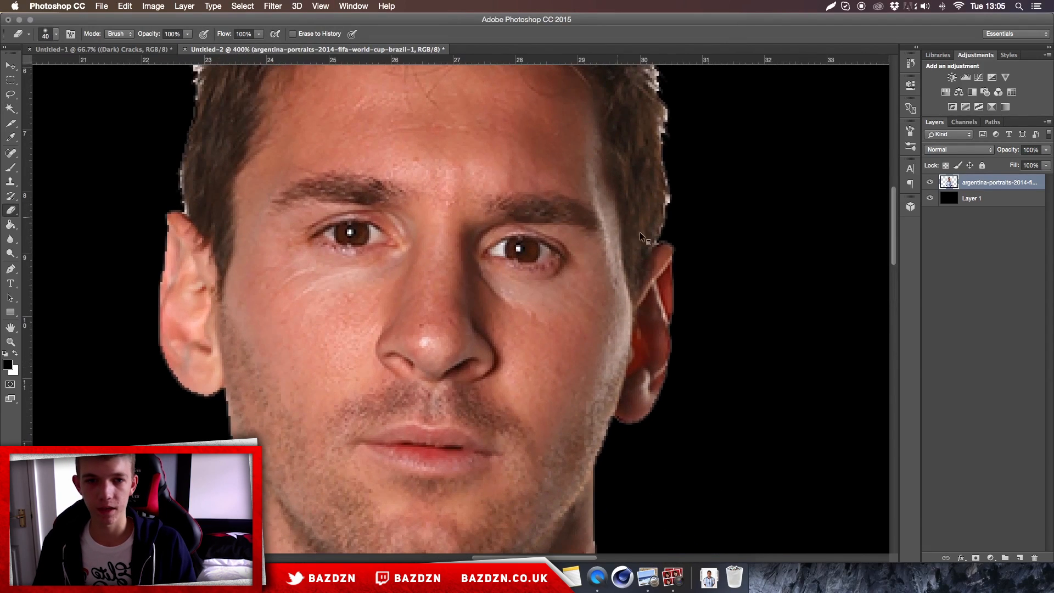
pyautogui.rightClick(640, 225)
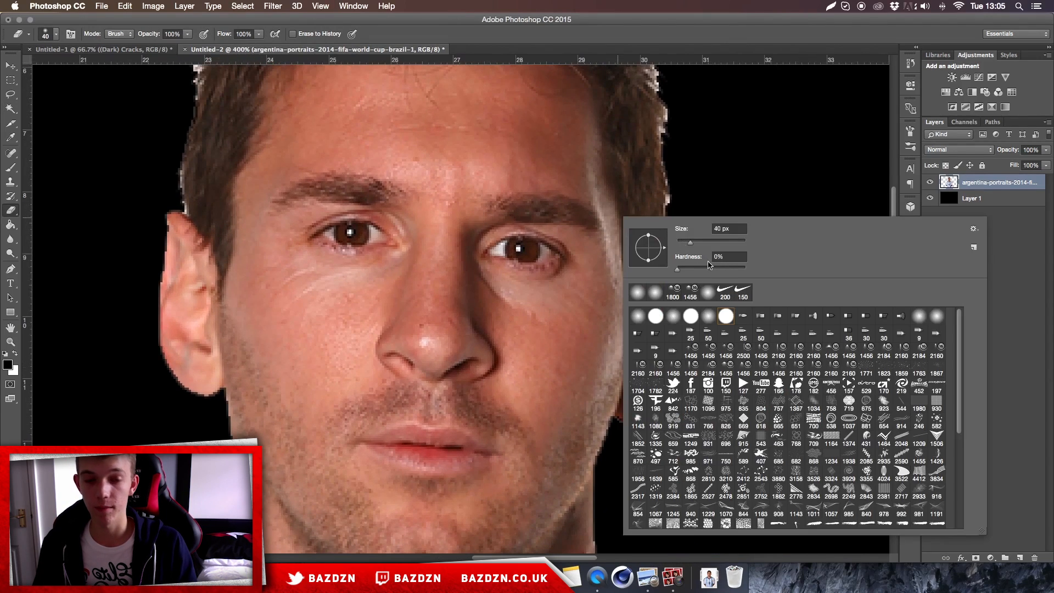
pyautogui.click(756, 173)
pyautogui.scroll(5, 757, 170)
pyautogui.press('[')
pyautogui.press('[')
pyautogui.press('[')
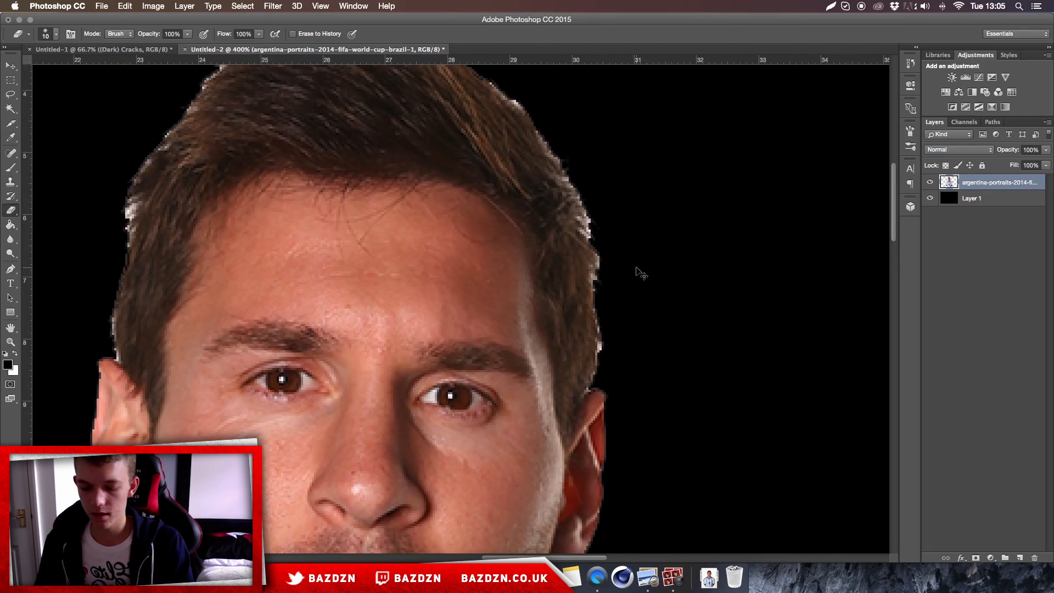
# Step: Erase the white fringe along the right-hand side of the player's hair
pyautogui.press('super+plus')
pyautogui.hscroll(4, 636, 268)
pyautogui.moveTo(556, 385)
pyautogui.mouseDown()
pyautogui.moveTo(556, 272)
pyautogui.moveTo(536, 221)
pyautogui.moveTo(538, 248)
pyautogui.moveTo(535, 213)
pyautogui.mouseUp()
pyautogui.scroll(5, 516, 180)
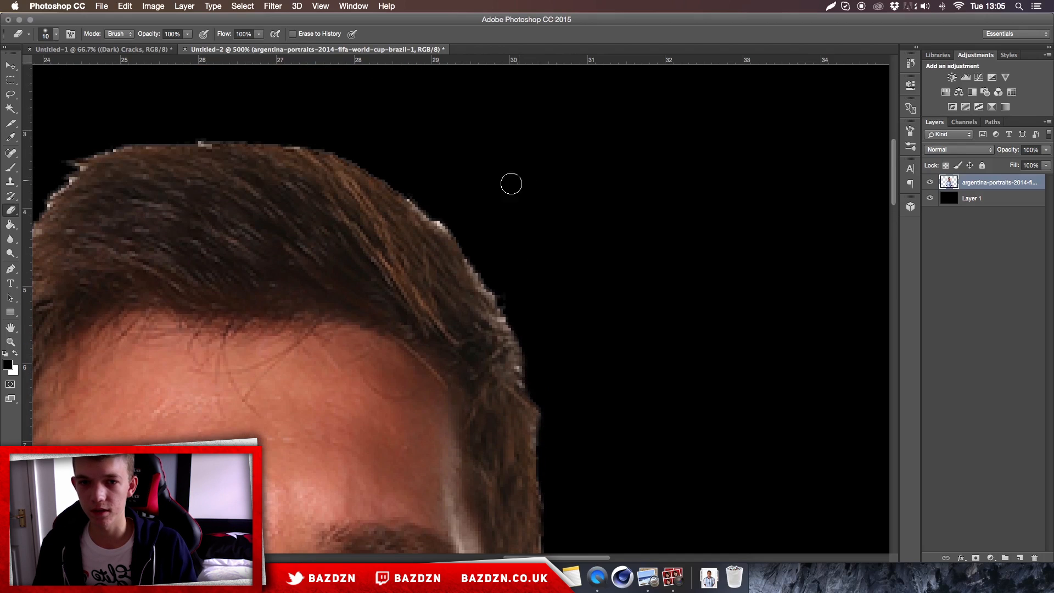
pyautogui.moveTo(452, 220); pyautogui.dragTo(450, 215)
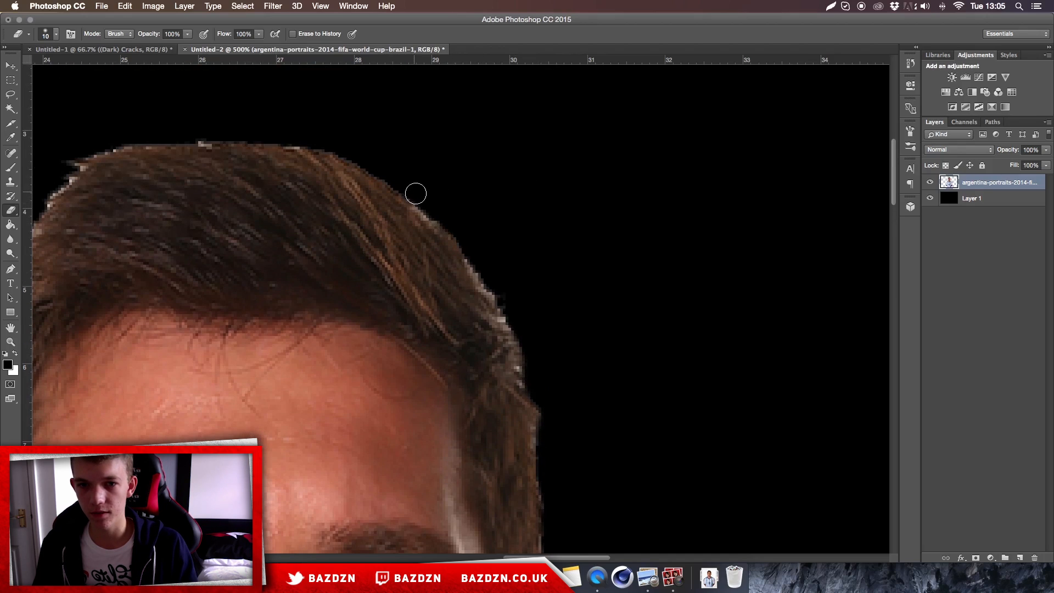
# Step: Erase the white fringe across the top and down the left-hand side of the player's hair
pyautogui.hscroll(-5, 516, 313)
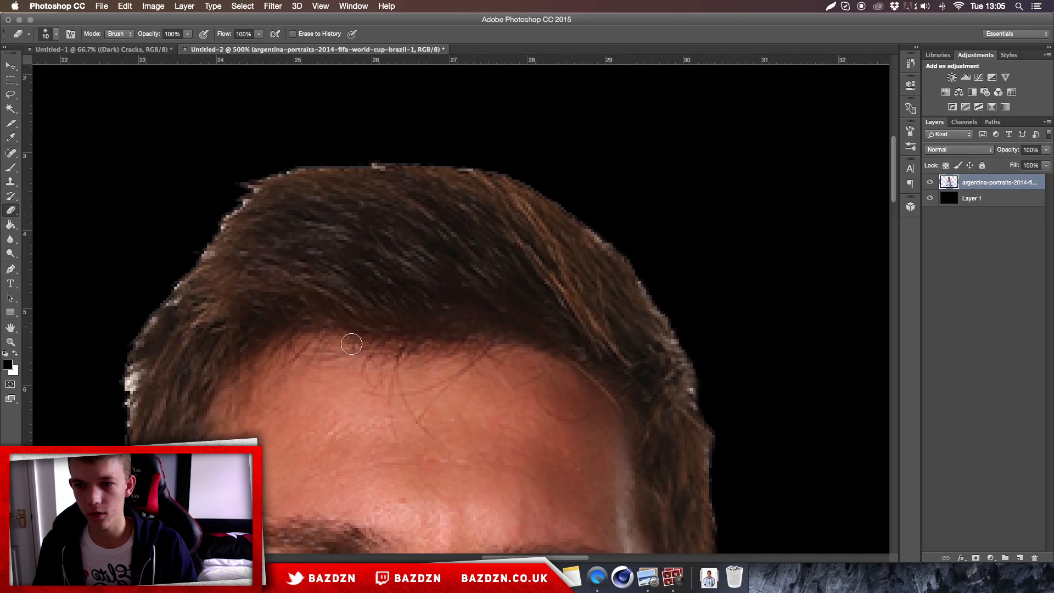
pyautogui.moveTo(116, 399)
pyautogui.mouseDown()
pyautogui.moveTo(117, 358)
pyautogui.moveTo(146, 306)
pyautogui.moveTo(207, 245)
pyautogui.moveTo(238, 189)
pyautogui.moveTo(288, 159)
pyautogui.moveTo(373, 155)
pyautogui.mouseUp()
pyautogui.hscroll(-4, 515, 160)
pyautogui.scroll(-5, 515, 160)
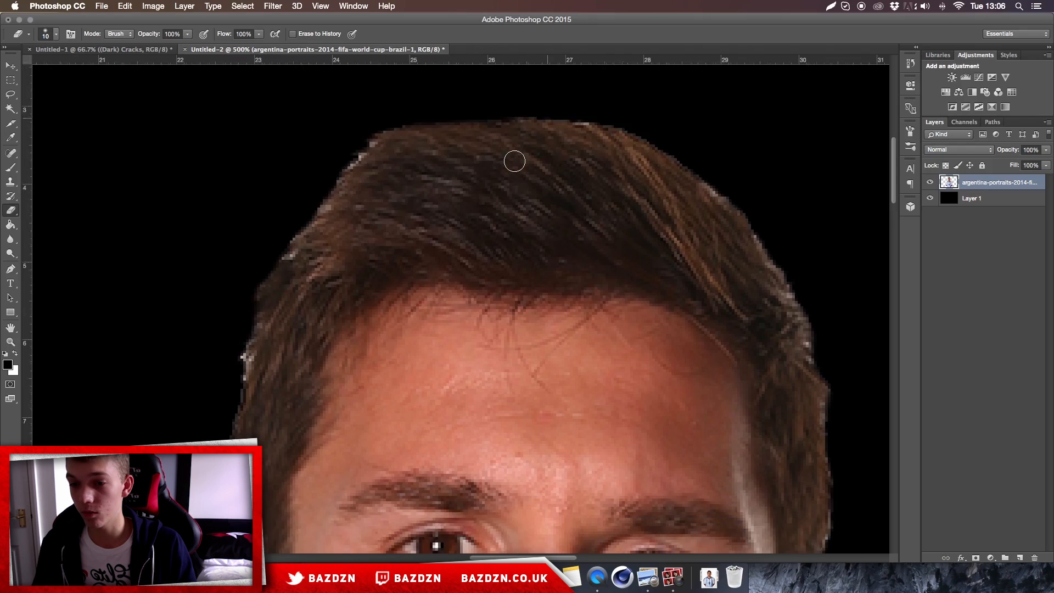
pyautogui.moveTo(218, 420); pyautogui.dragTo(219, 360)
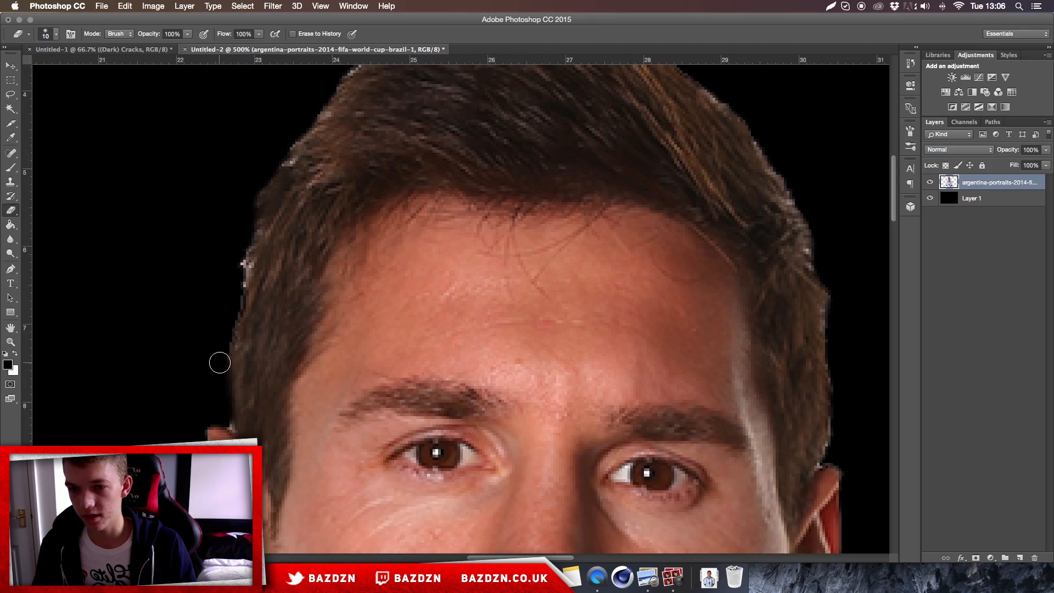
# Step: Undo the stray erasure by the left-hand ear and erase the light edge of the hair above it
pyautogui.hscroll(-4, 254, 360)
pyautogui.scroll(-7, 254, 360)
pyautogui.moveTo(305, 315)
pyautogui.mouseDown()
pyautogui.moveTo(308, 235)
pyautogui.moveTo(325, 217)
pyautogui.mouseUp()
pyautogui.press('super+z')
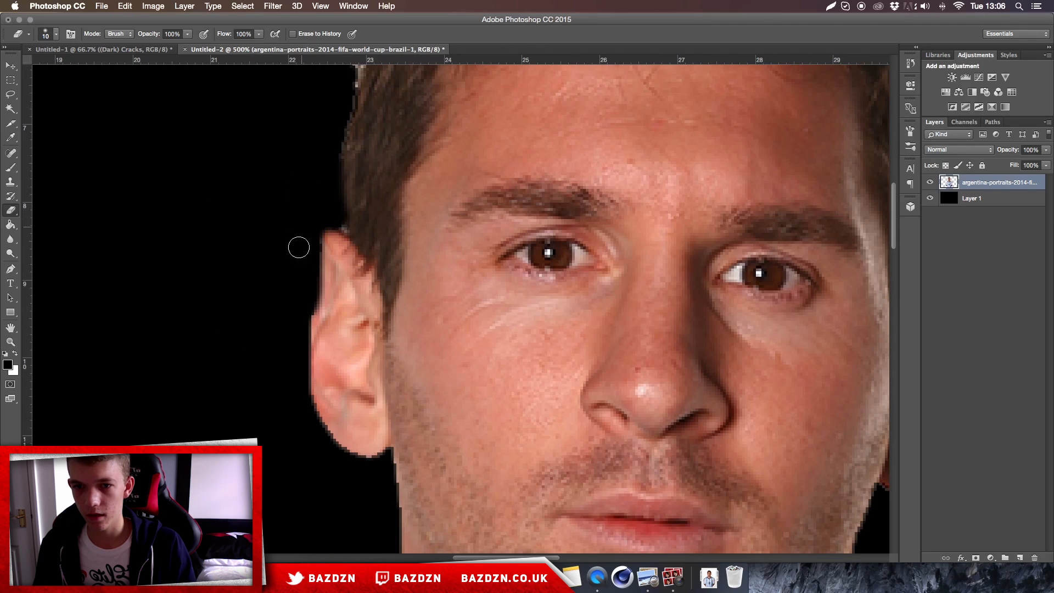
pyautogui.scroll(5, 330, 253)
pyautogui.moveTo(346, 222); pyautogui.dragTo(353, 202)
# Step: Review the whole cutout and compare it with the finished Messi artwork in the Untitled-1 document
pyautogui.press('super+minus')
pyautogui.press('super+minus')
pyautogui.press('super+minus')
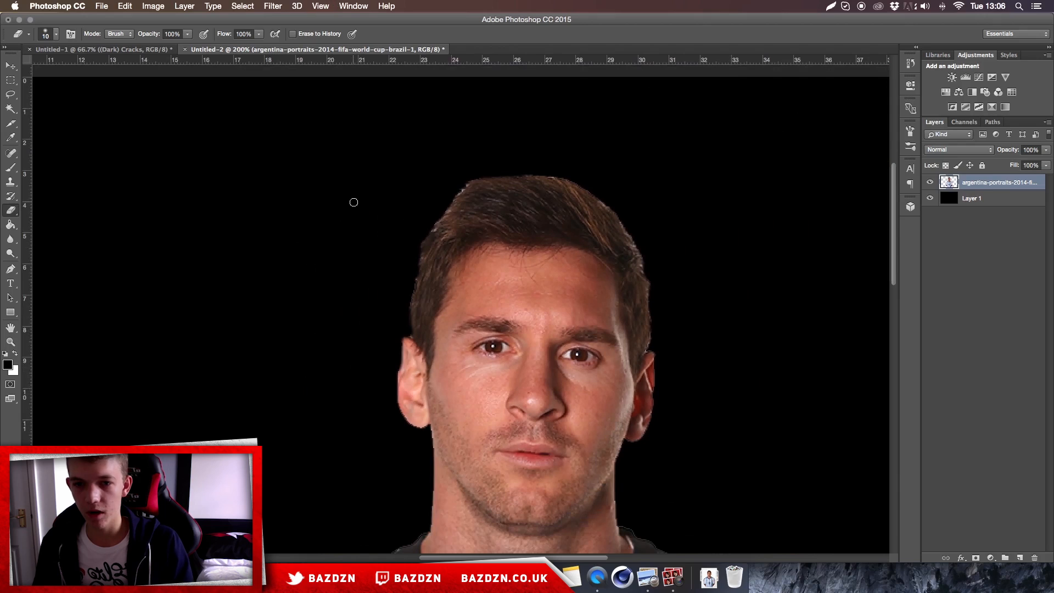
pyautogui.press('super+minus')
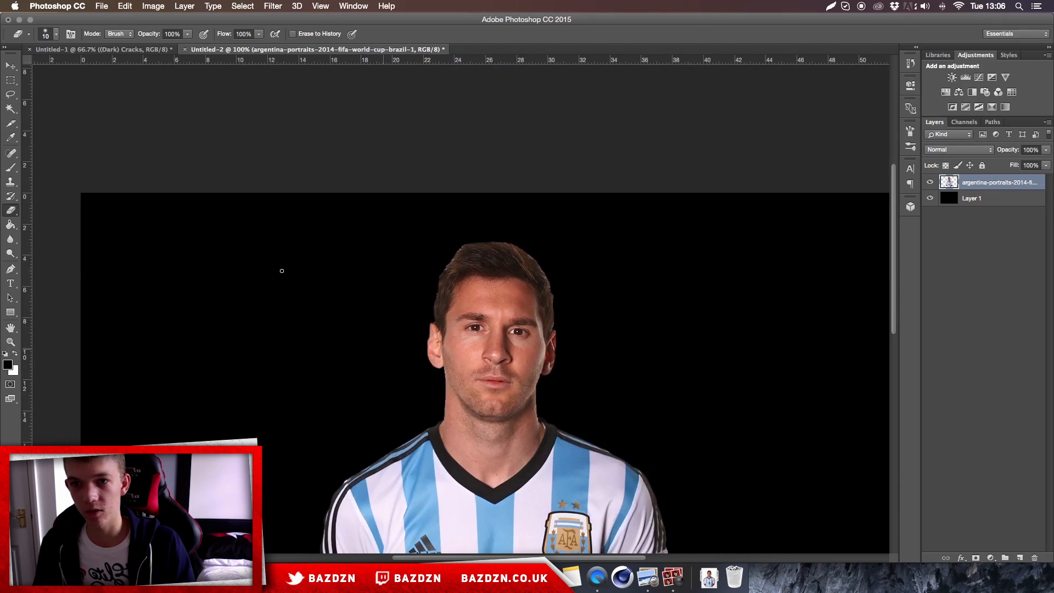
pyautogui.click(107, 50)
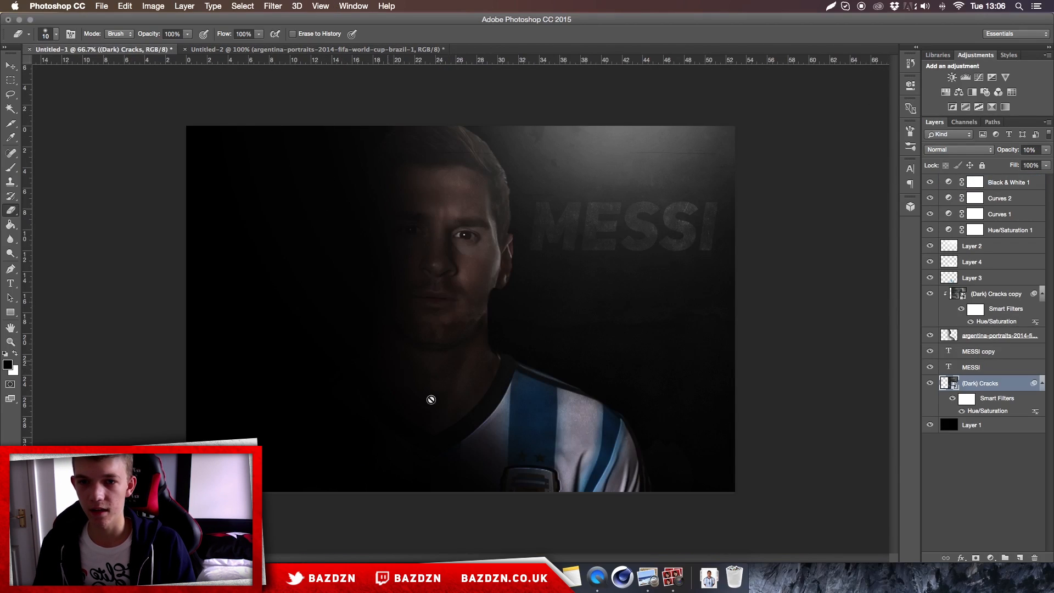
pyautogui.click(299, 49)
pyautogui.scroll(-3, 363, 301)
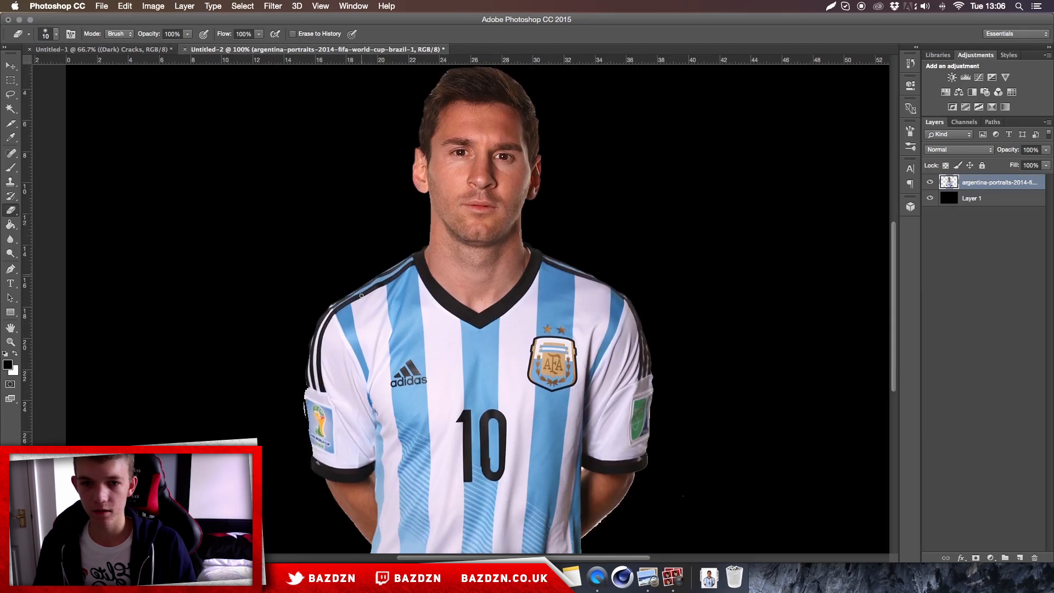
pyautogui.press('super+minus')
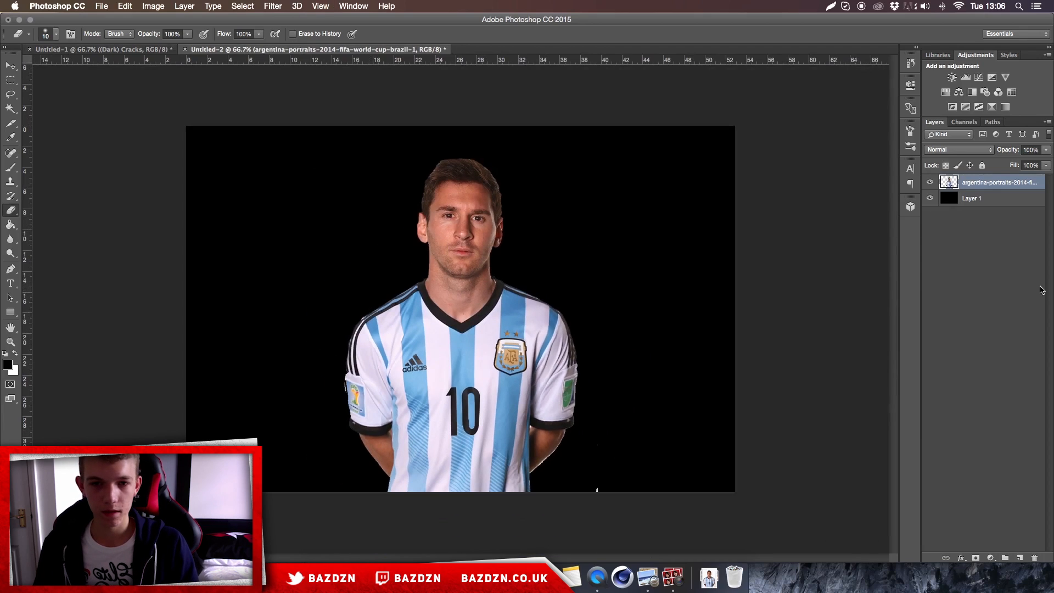
# Step: Erase the stray white specks on the black area beside the player with a 50 px Eraser
pyautogui.press('super+plus')
pyautogui.press('super+plus')
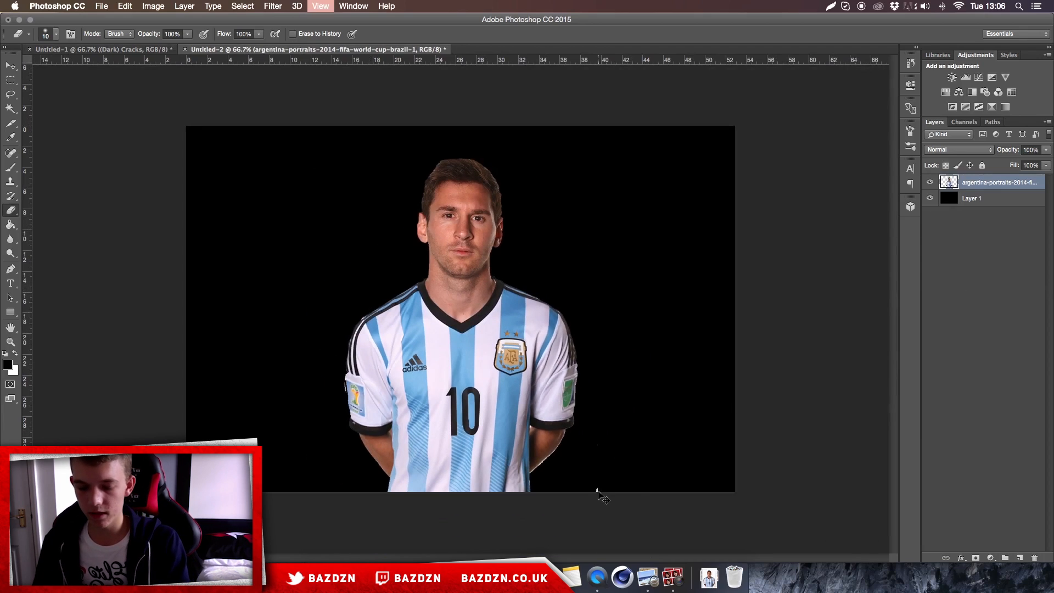
pyautogui.scroll(-8, 597, 489)
pyautogui.hscroll(3, 598, 489)
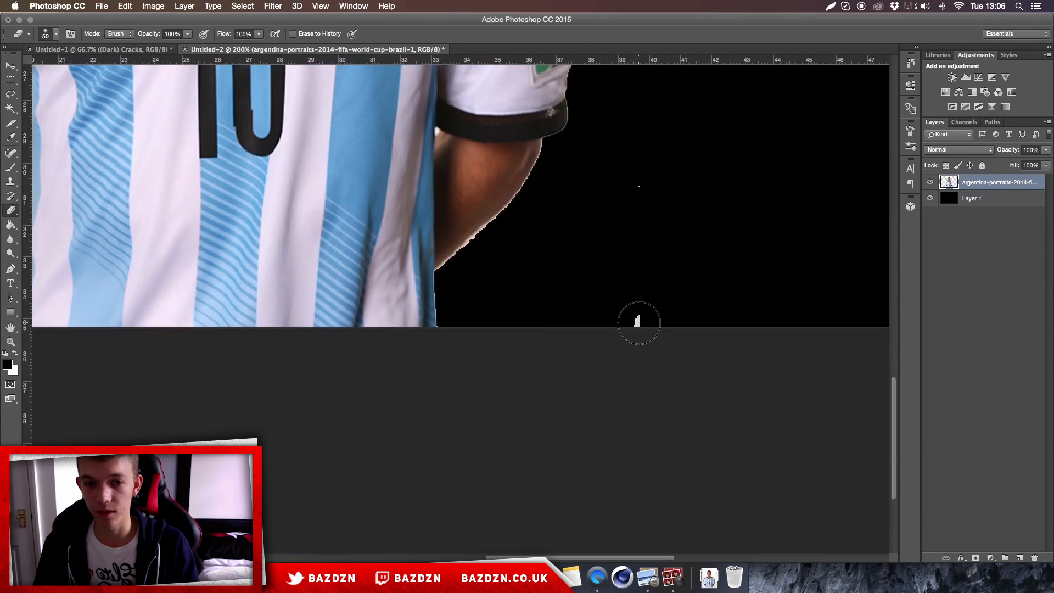
pyautogui.press(']')
pyautogui.press(']')
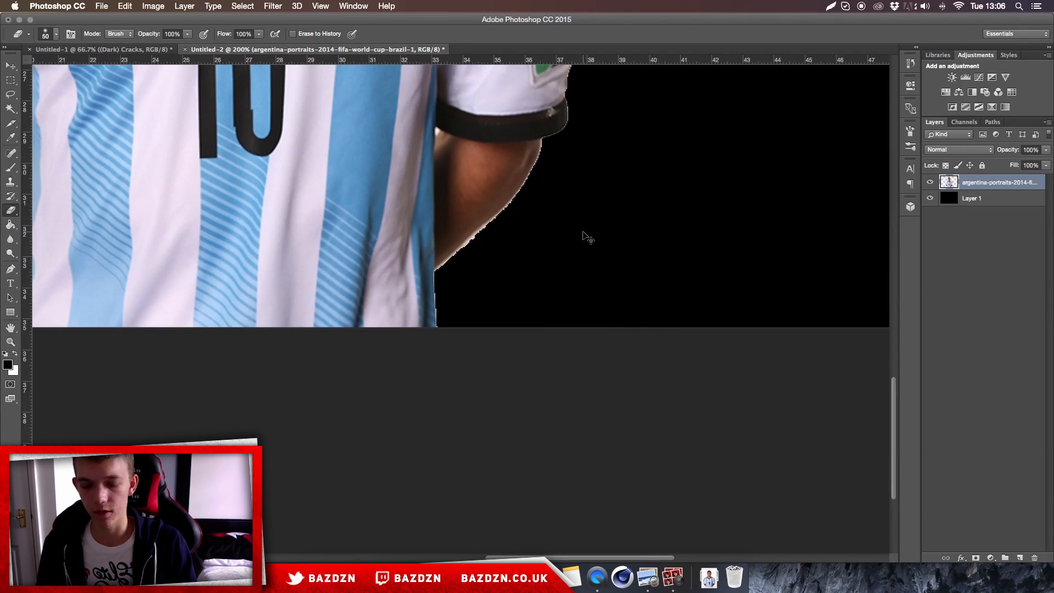
# Step: Reduce the Eraser to 15 px and erase the white fringe along the lower part of the right-hand arm
pyautogui.press('super+plus')
pyautogui.press('[')
pyautogui.press('[')
pyautogui.press('[')
pyautogui.press('[')
pyautogui.press('[')
pyautogui.press('[')
pyautogui.press('[')
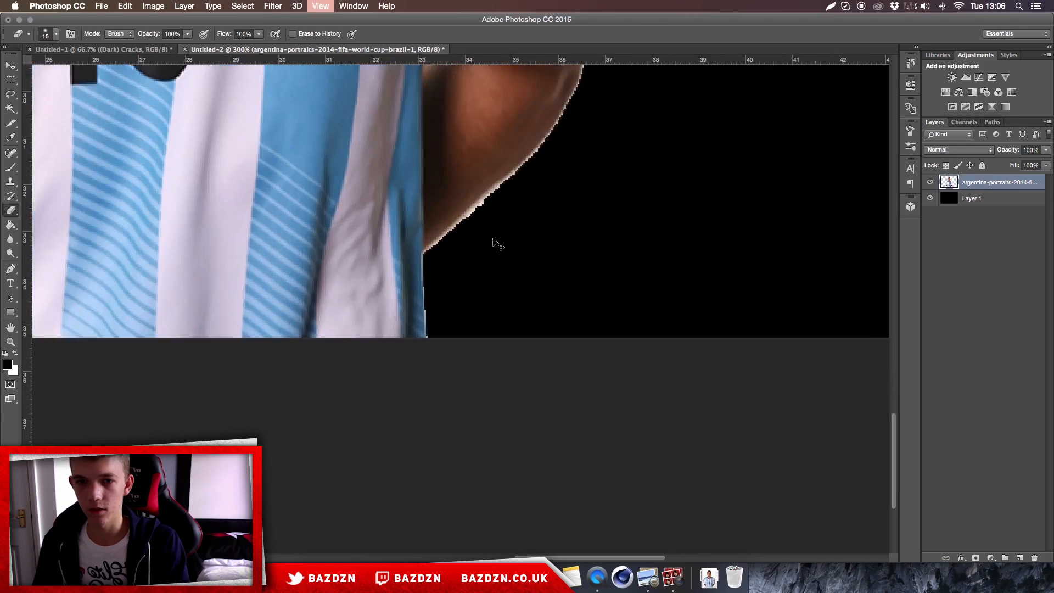
pyautogui.press('super+plus')
pyautogui.press('super+plus')
pyautogui.moveTo(481, 237)
pyautogui.mouseDown()
pyautogui.moveTo(517, 203)
pyautogui.moveTo(415, 293)
pyautogui.moveTo(453, 276)
pyautogui.mouseUp()
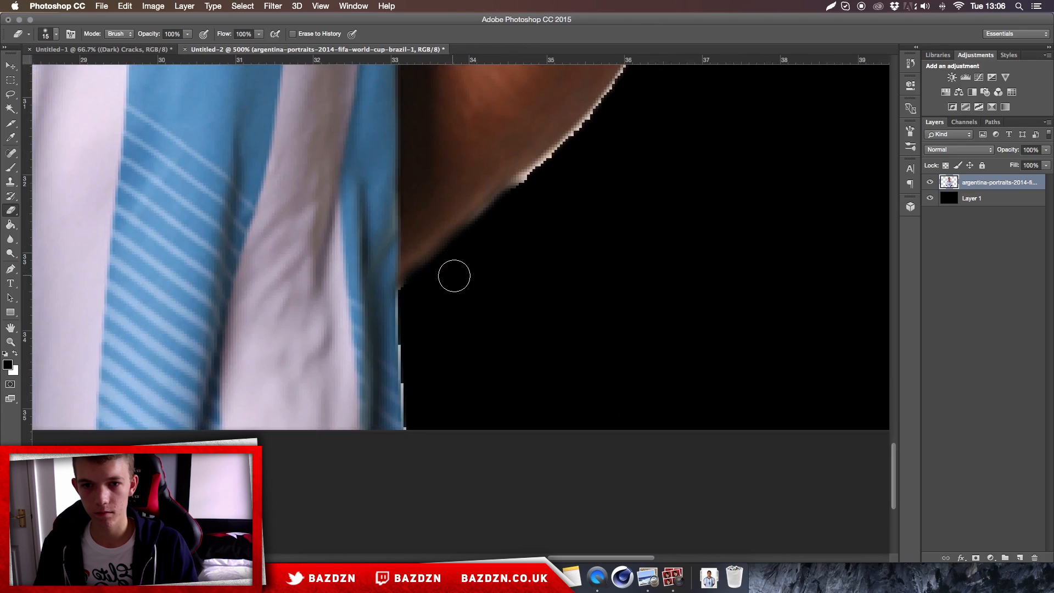
# Step: Erase the remaining white fringe along the right-hand arm up to the sleeve cuff
pyautogui.scroll(5, 454, 276)
pyautogui.hscroll(5, 454, 276)
pyautogui.moveTo(425, 296)
pyautogui.mouseDown()
pyautogui.moveTo(489, 231)
pyautogui.moveTo(427, 290)
pyautogui.moveTo(503, 249)
pyautogui.moveTo(495, 317)
pyautogui.moveTo(522, 284)
pyautogui.moveTo(504, 298)
pyautogui.mouseUp()
pyautogui.scroll(5, 503, 250)
pyautogui.moveTo(562, 248)
pyautogui.mouseDown()
pyautogui.moveTo(541, 242)
pyautogui.moveTo(525, 273)
pyautogui.moveTo(565, 181)
pyautogui.moveTo(564, 195)
pyautogui.mouseUp()
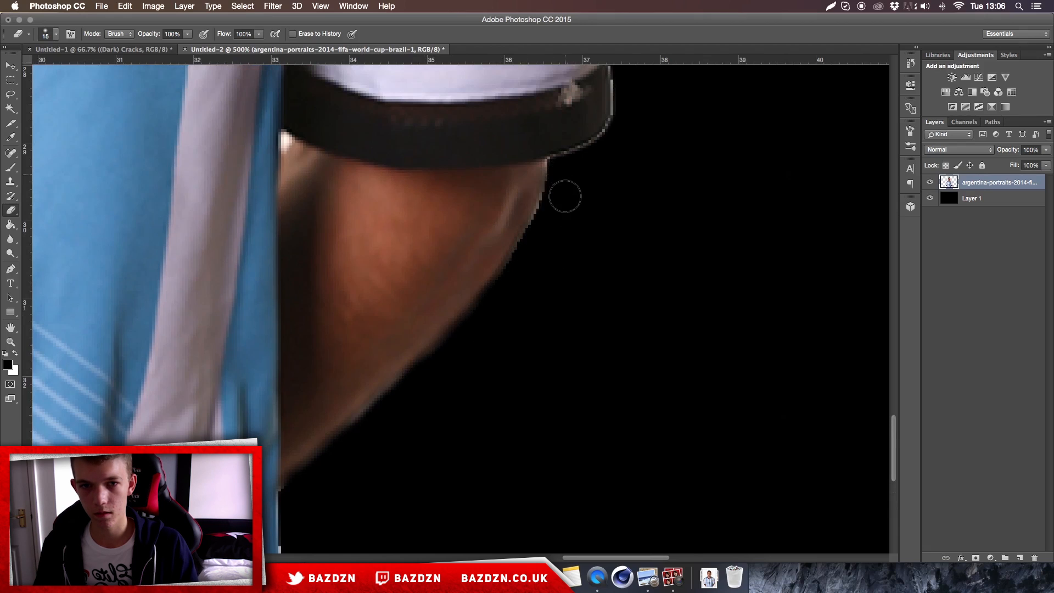
# Step: Darken the player layer with a Brightness/Contrast adjustment of brightness -150 and contrast -50
pyautogui.press('super+minus')
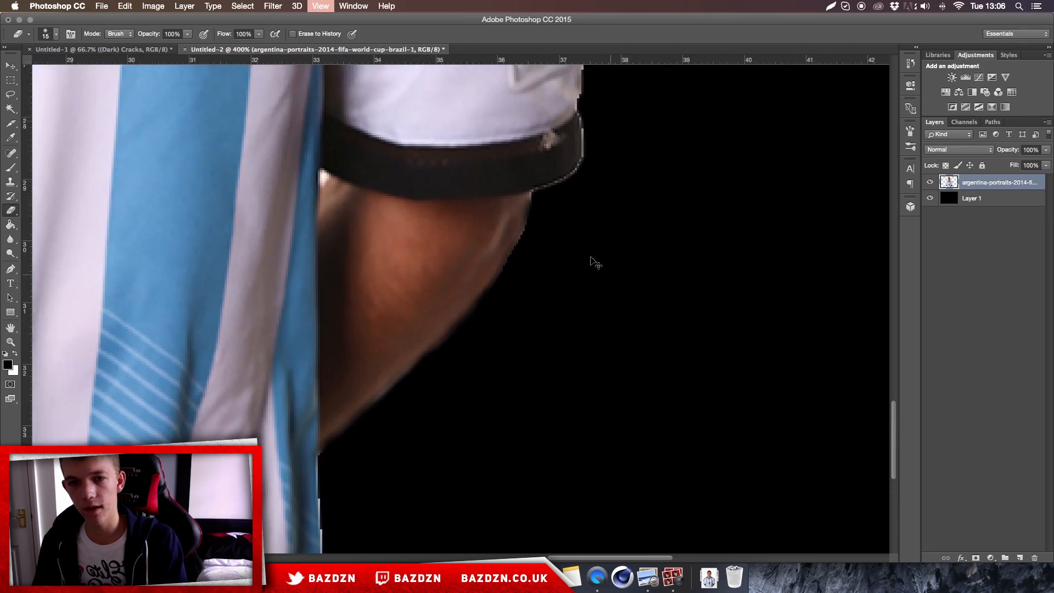
pyautogui.press('super+minus')
pyautogui.press('super+minus')
pyautogui.press('super+minus')
pyautogui.press('super+minus')
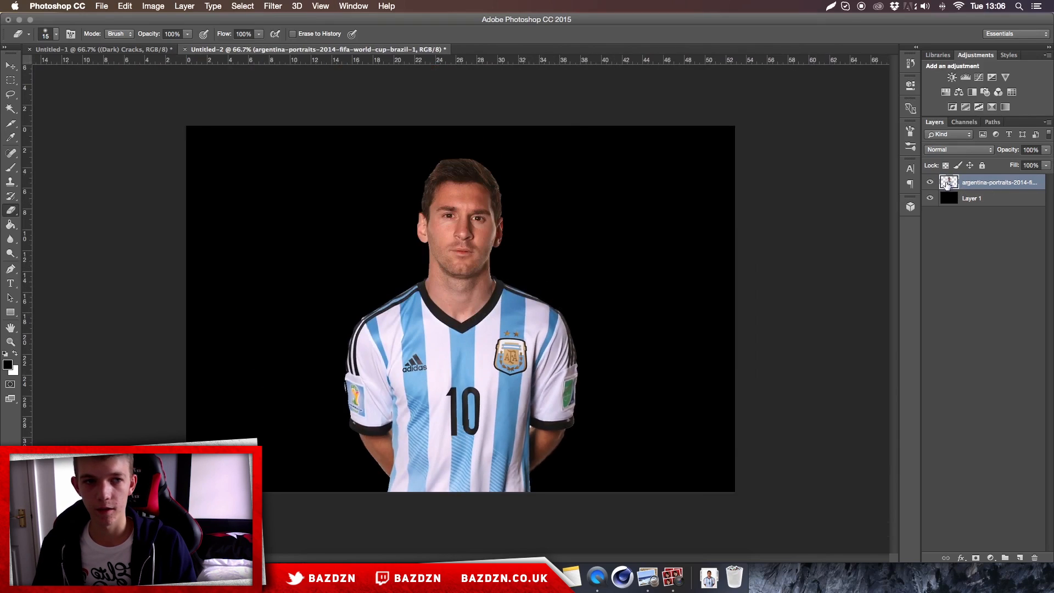
pyautogui.click(150, 6)
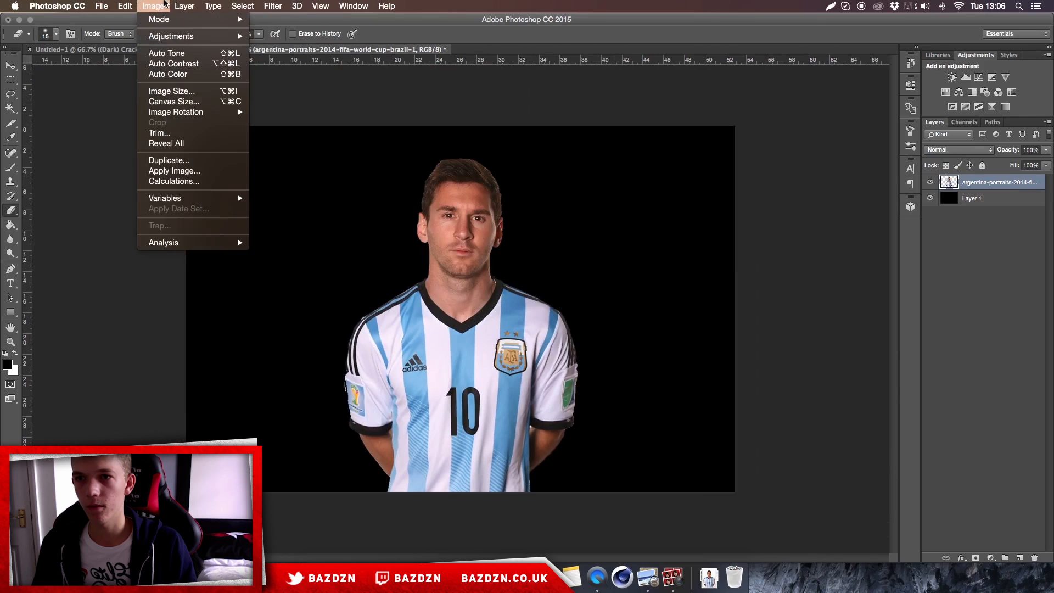
pyautogui.moveTo(183, 36)
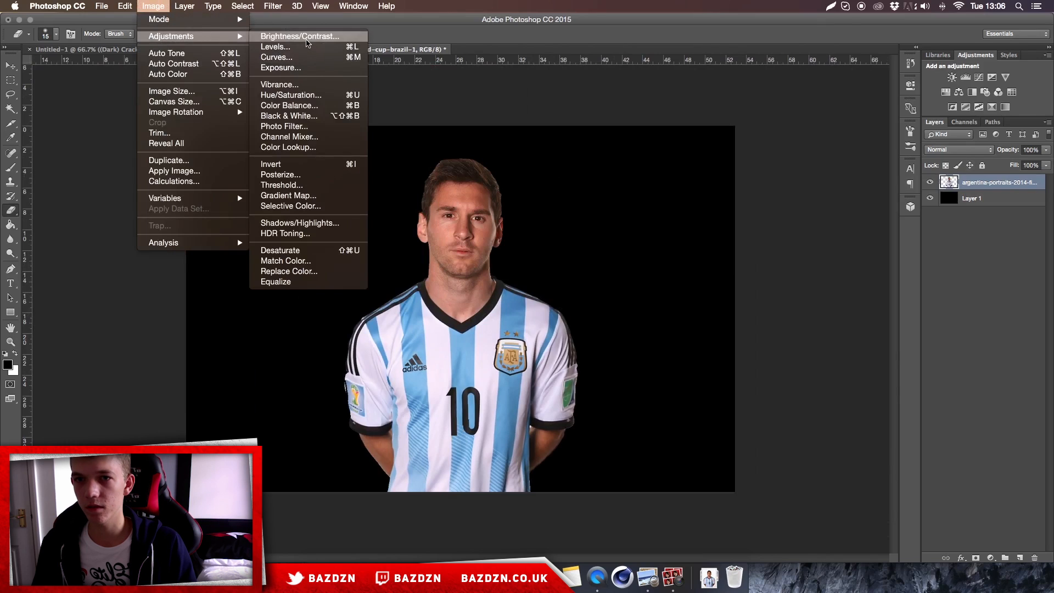
pyautogui.click(307, 35)
pyautogui.moveTo(618, 79); pyautogui.dragTo(494, 77)
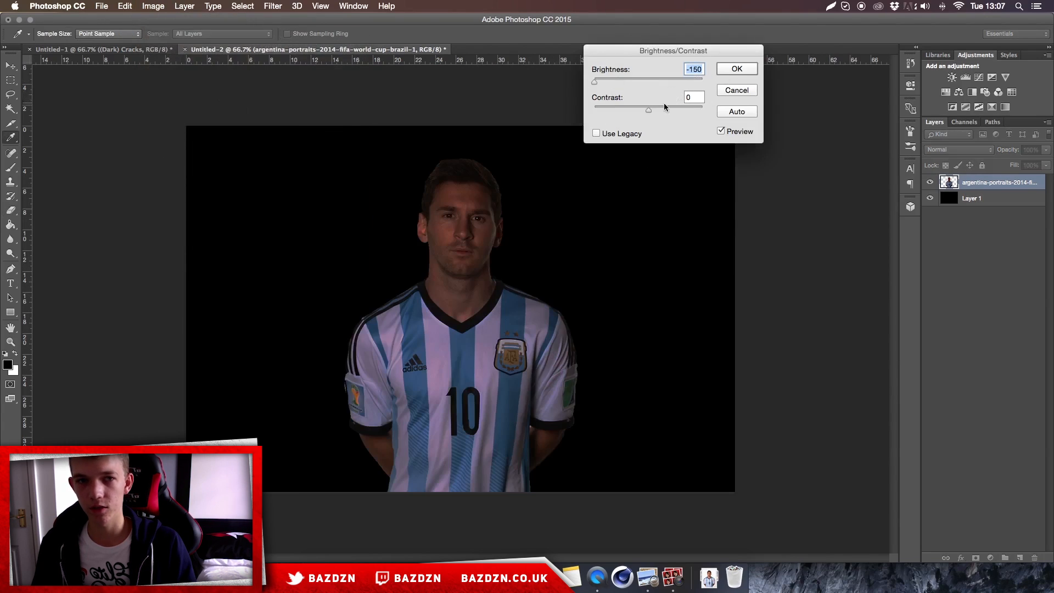
pyautogui.moveTo(642, 110); pyautogui.dragTo(470, 109)
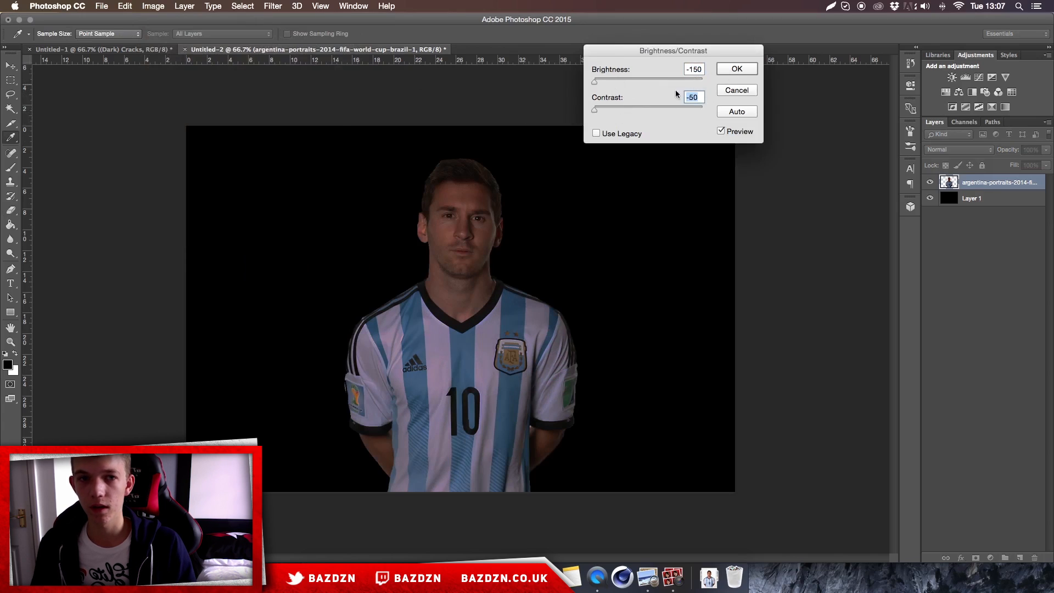
pyautogui.click(751, 73)
pyautogui.press('e')
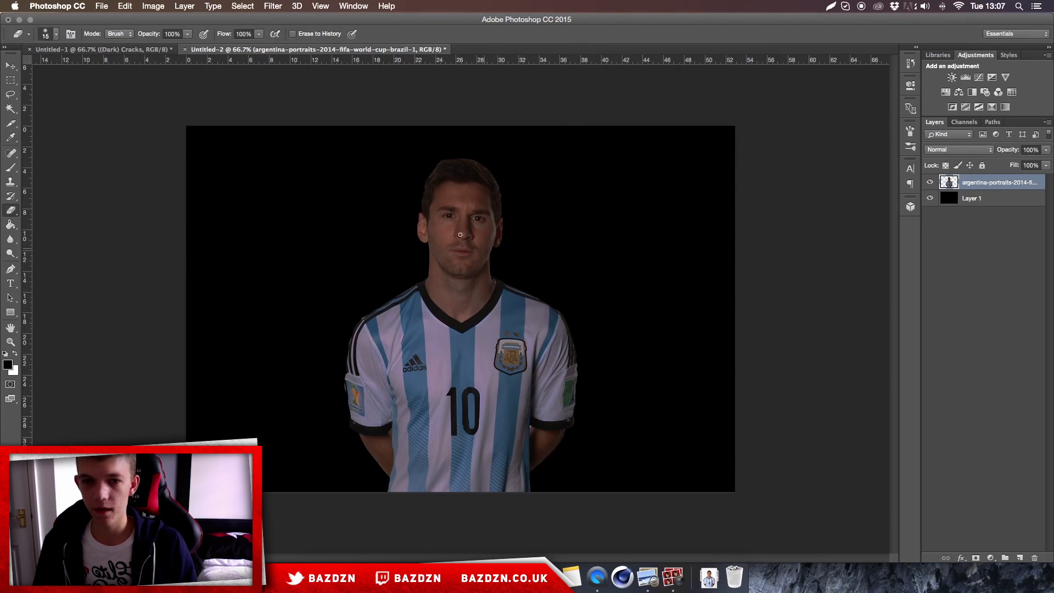
# Step: Enlarge the player with Free Transform to about 175% and move him down so the top of his hair meets the canvas edge
pyautogui.hotkey('ctrl', 't')
pyautogui.moveTo(596, 159); pyautogui.dragTo(660, 80)
pyautogui.moveTo(463, 259); pyautogui.dragTo(465, 298)
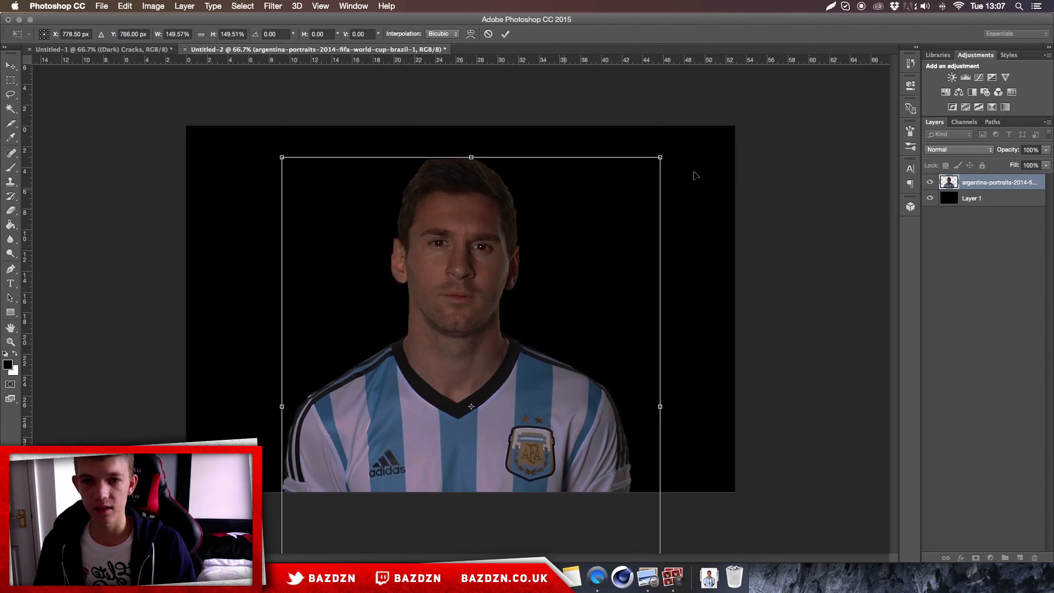
pyautogui.moveTo(663, 155); pyautogui.dragTo(690, 116)
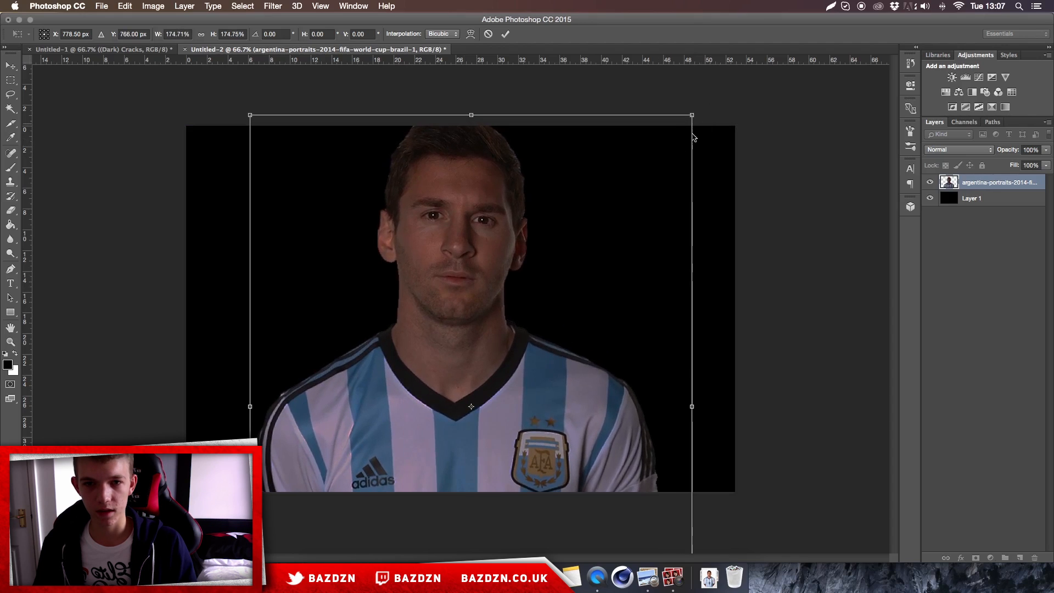
pyautogui.moveTo(604, 207); pyautogui.dragTo(604, 218)
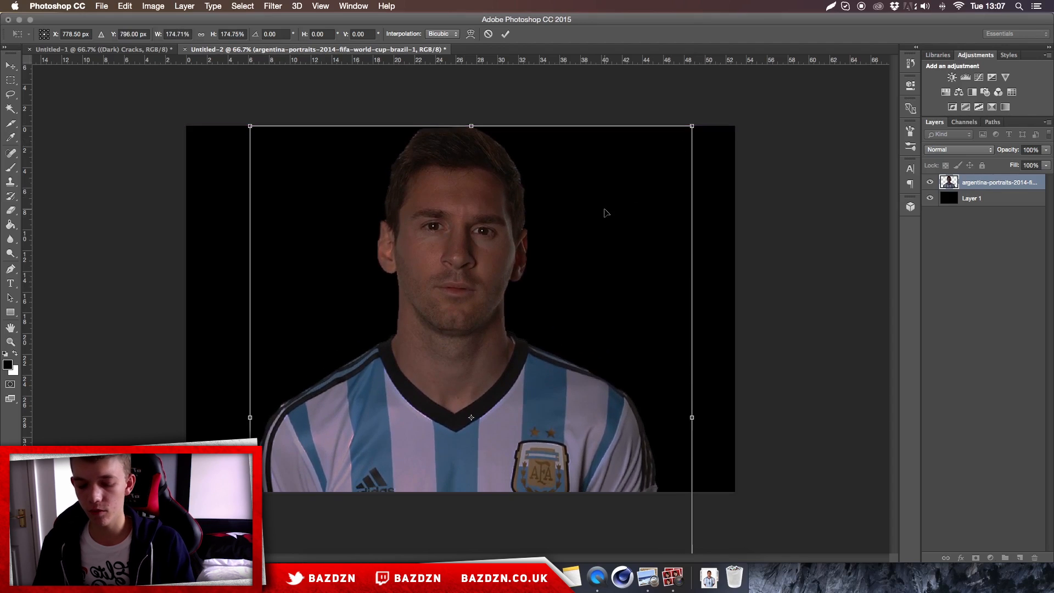
pyautogui.press('Return')
pyautogui.press('e')
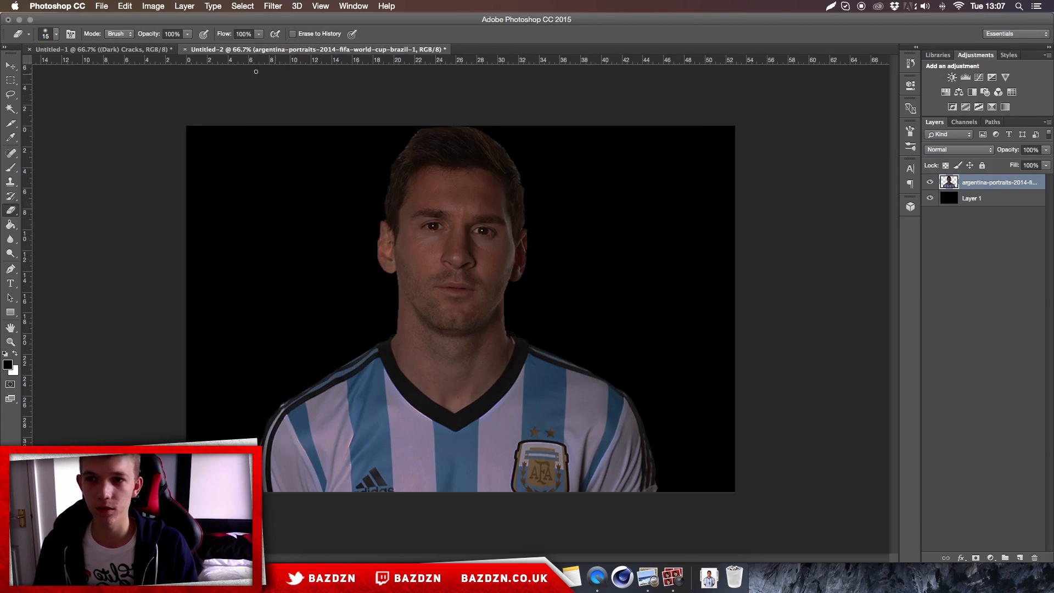
# Step: Add a new layer above the player and set up a white 1200 px Brush
pyautogui.click(14, 67)
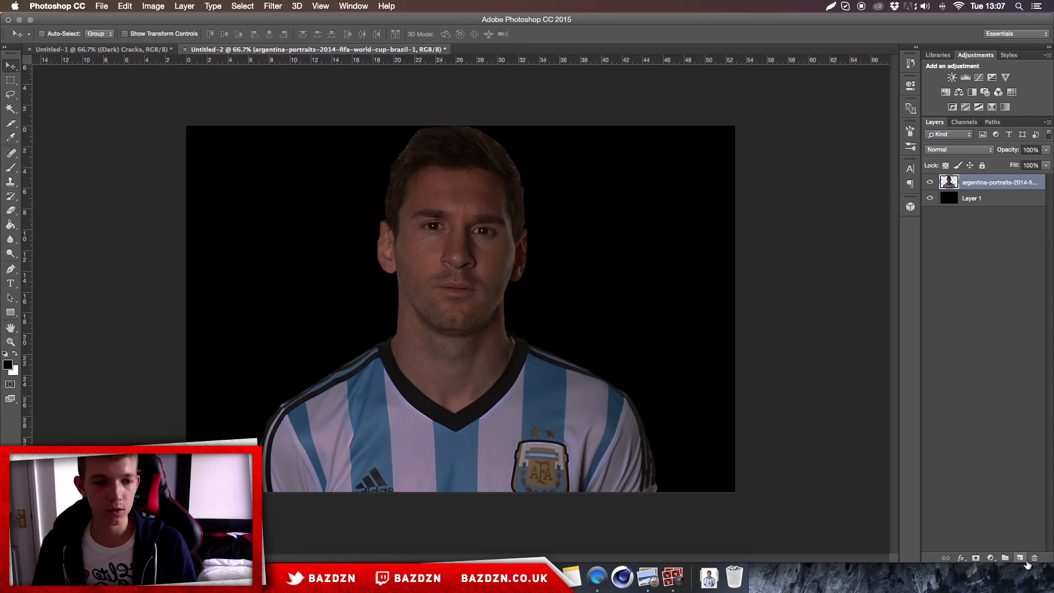
pyautogui.click(1019, 558)
pyautogui.moveTo(289, 146); pyautogui.dragTo(663, 192)
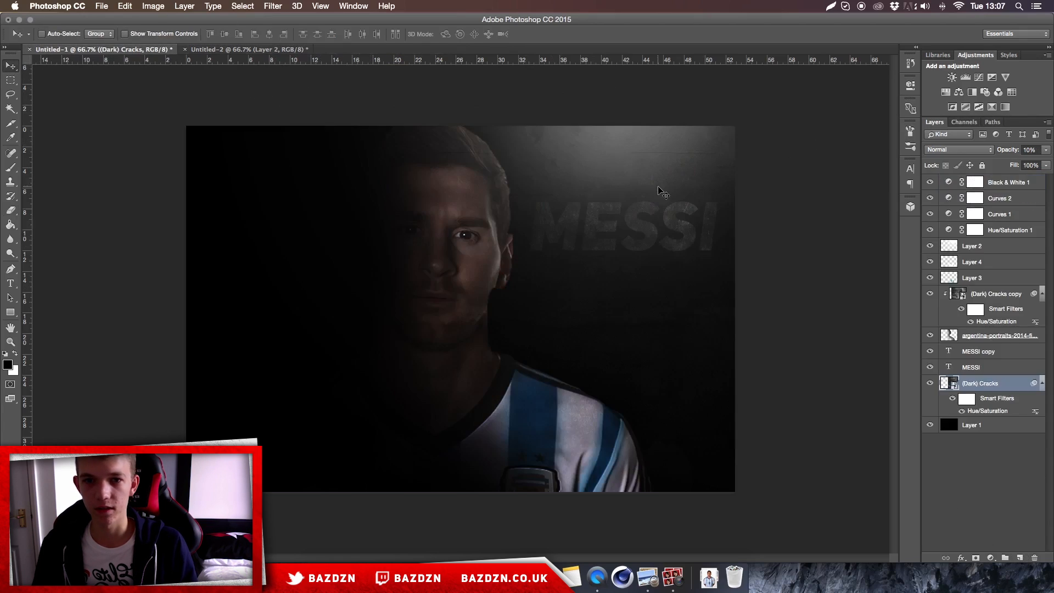
pyautogui.click(278, 49)
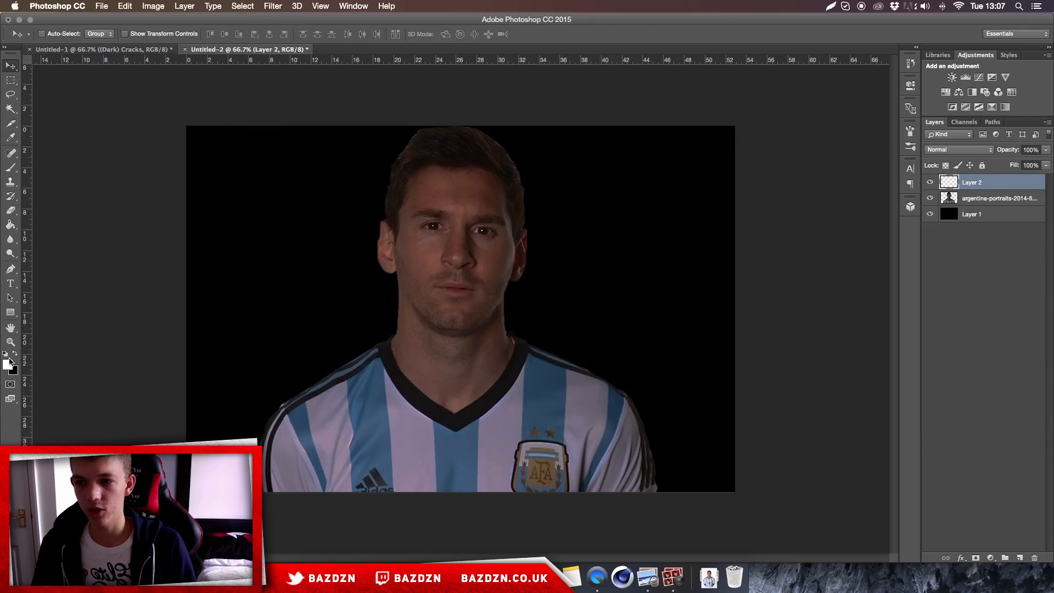
pyautogui.click(8, 366)
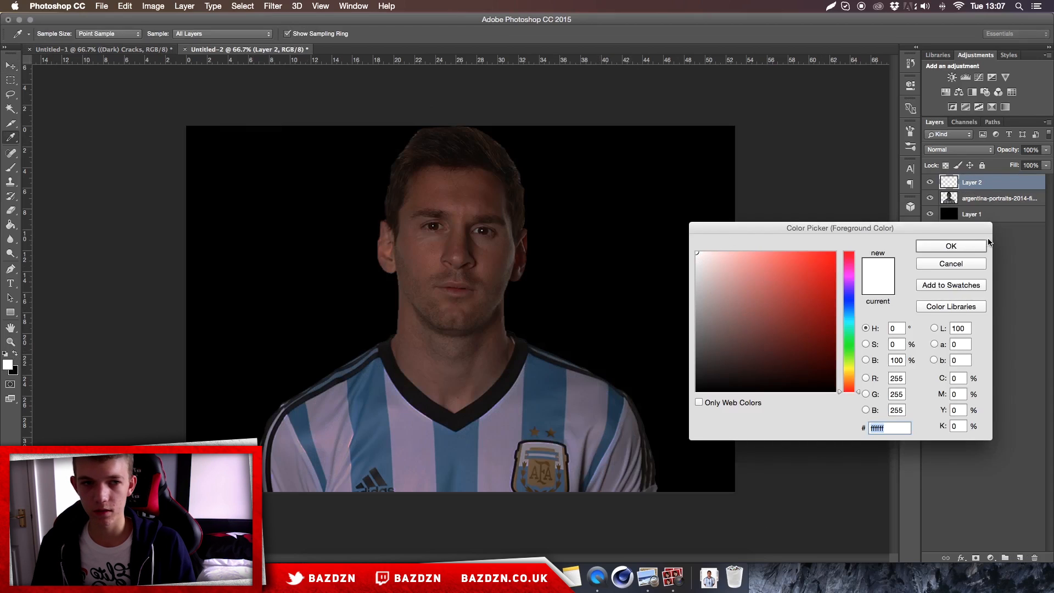
pyautogui.click(931, 248)
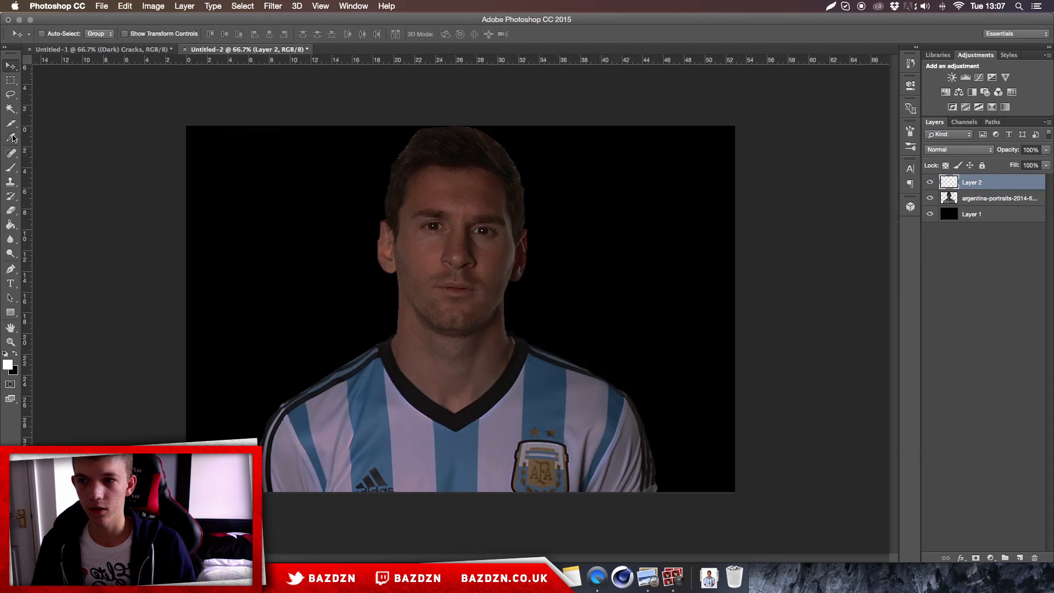
pyautogui.click(10, 168)
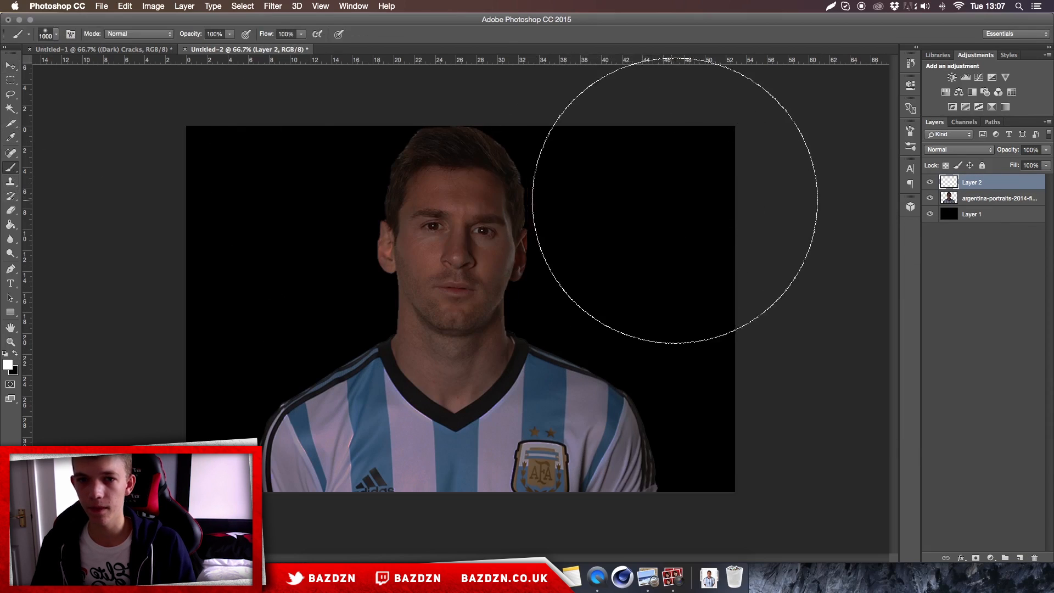
pyautogui.press(']')
pyautogui.press(']')
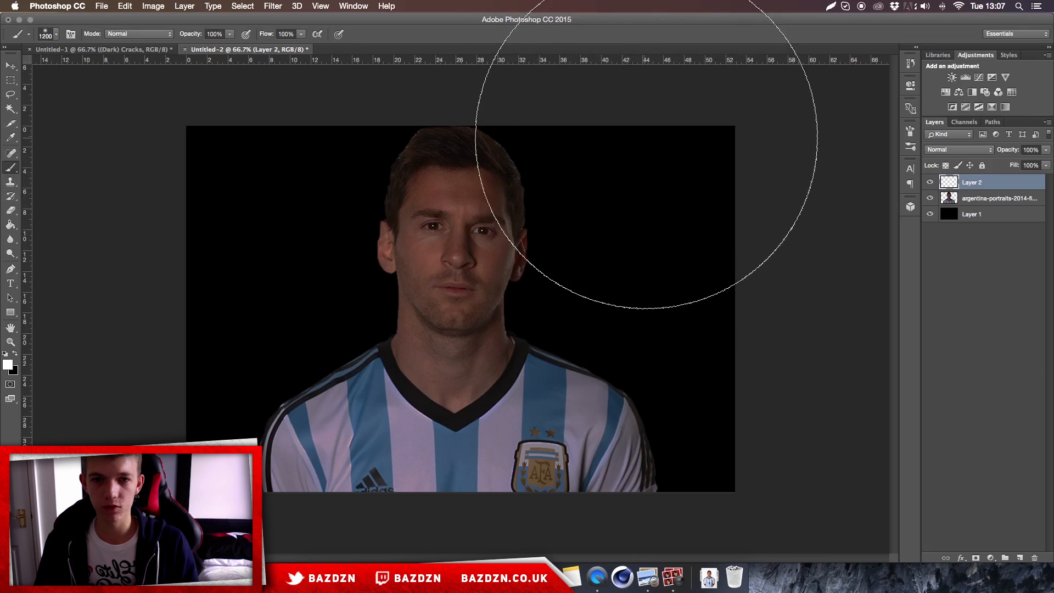
# Step: Try white 1200 px glow dabs in the upper-right area of the canvas, including a reduced layer opacity
pyautogui.click(646, 121)
pyautogui.press('super+z')
pyautogui.click(635, 134)
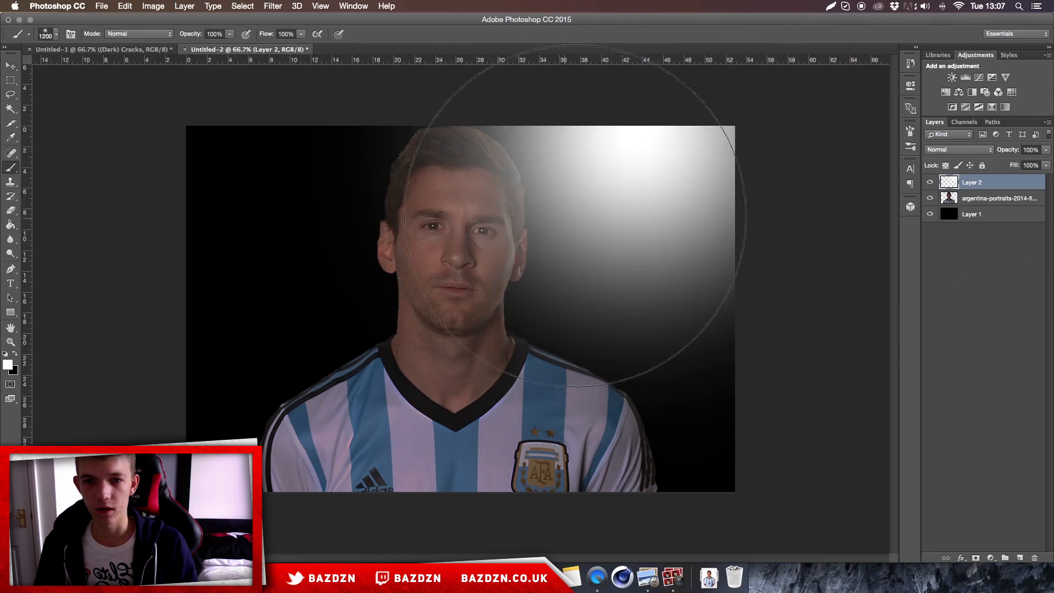
pyautogui.click(1046, 150)
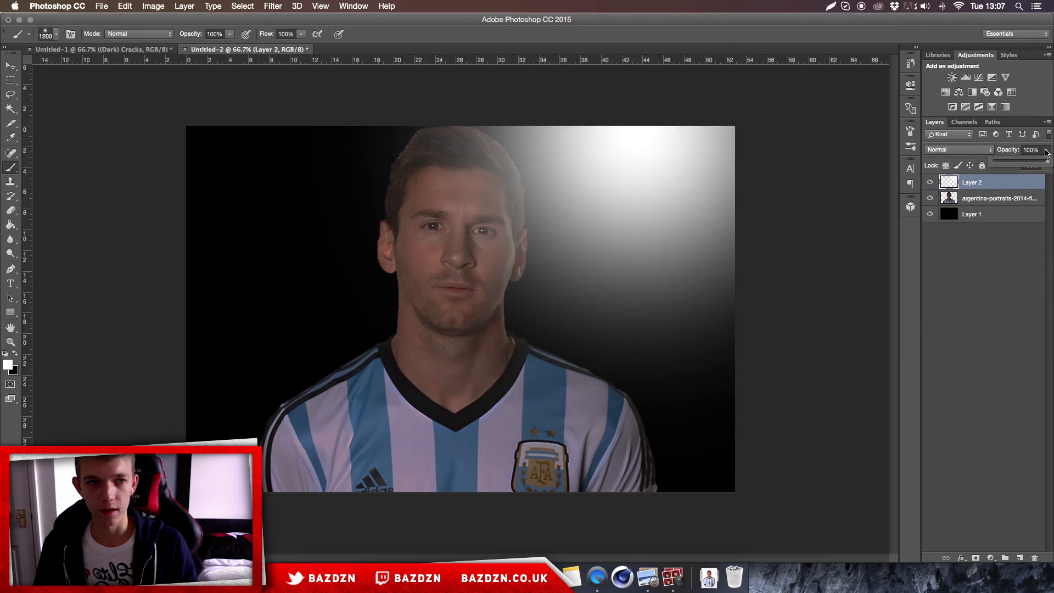
pyautogui.moveTo(1019, 162); pyautogui.dragTo(1012, 164)
pyautogui.press('super+alt+z')
pyautogui.press('super+alt+z')
pyautogui.click(708, 159)
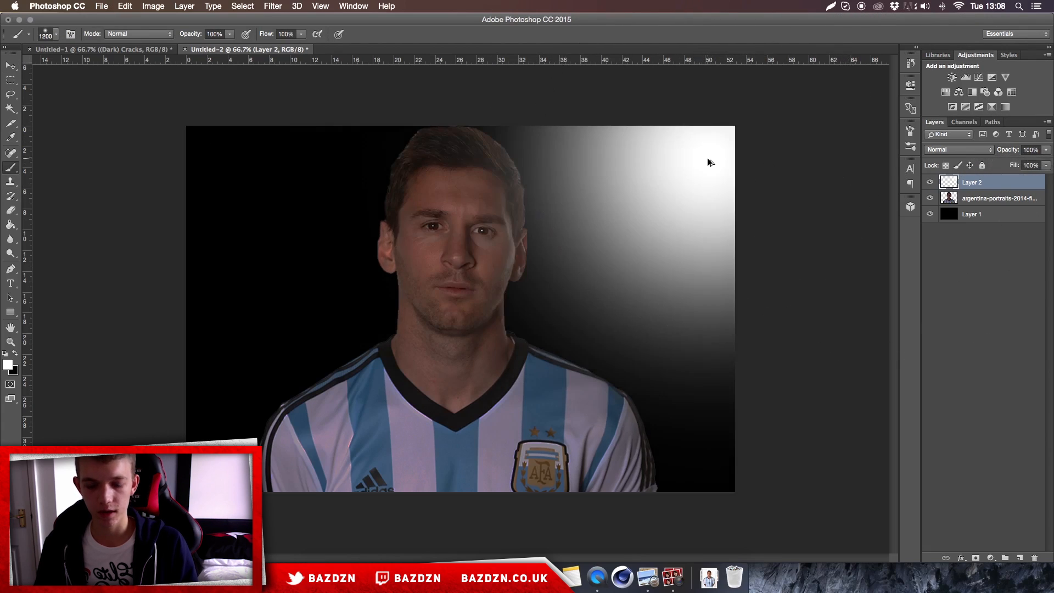
pyautogui.press('super+z')
# Step: Paint a white glow at the canvas's upper-right corner with a 1500 px Brush and lower the glow layer's opacity to 63%
pyautogui.press(']')
pyautogui.press(']')
pyautogui.press(']')
pyautogui.click(686, 138)
pyautogui.press('super+z')
pyautogui.click(730, 137)
pyautogui.click(1045, 150)
pyautogui.moveTo(1036, 158)
pyautogui.mouseDown()
pyautogui.moveTo(1017, 163)
pyautogui.moveTo(1048, 163)
pyautogui.mouseUp()
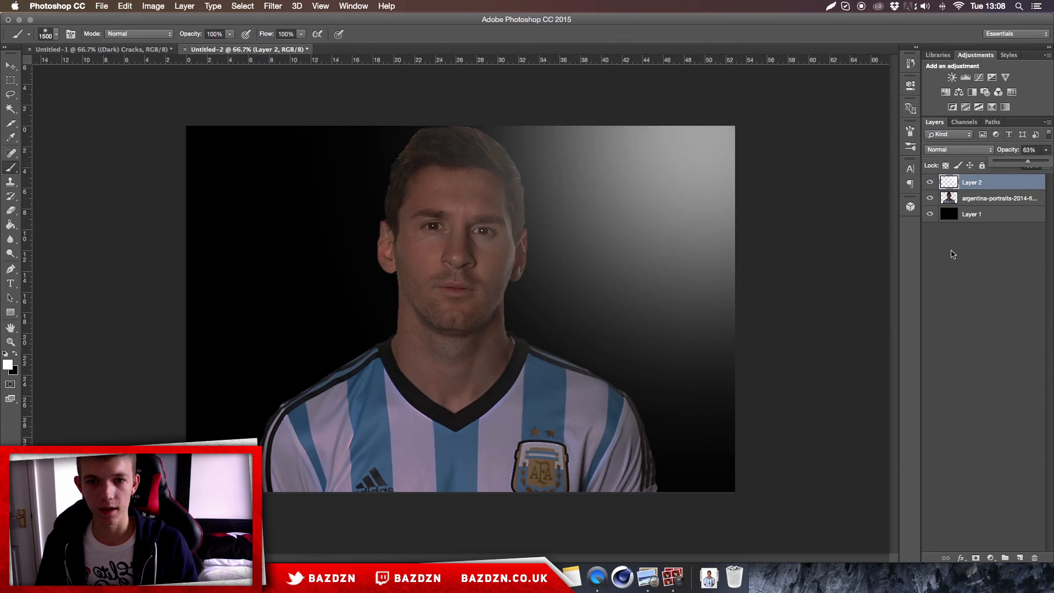
# Step: Fade the left half of the player's face and body into black with a large Eraser, 400 px up to 700 px
pyautogui.click(972, 214)
pyautogui.doubleClick(971, 214)
pyautogui.click(990, 199)
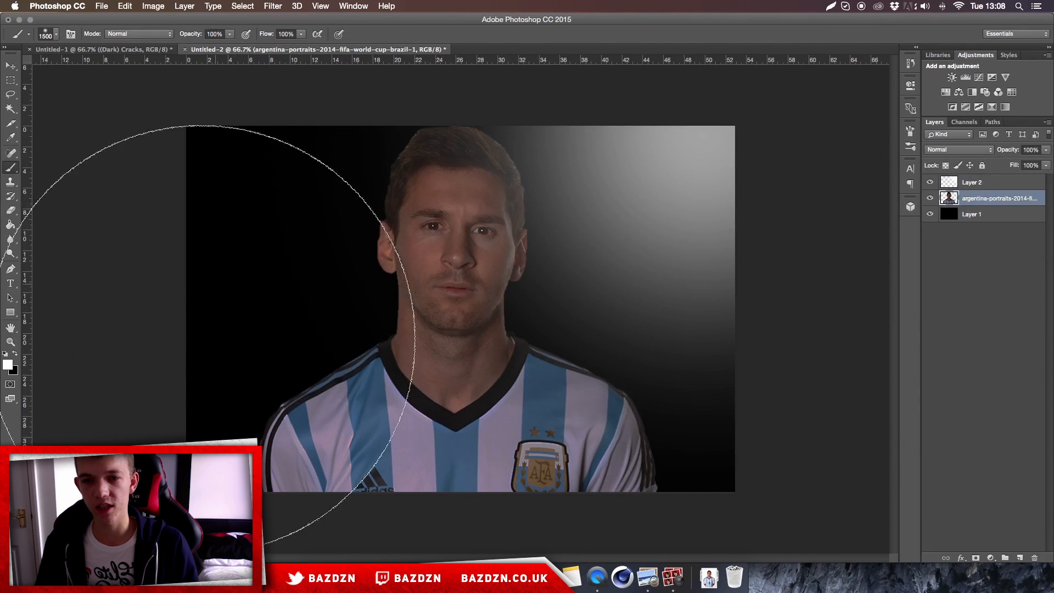
pyautogui.press('e')
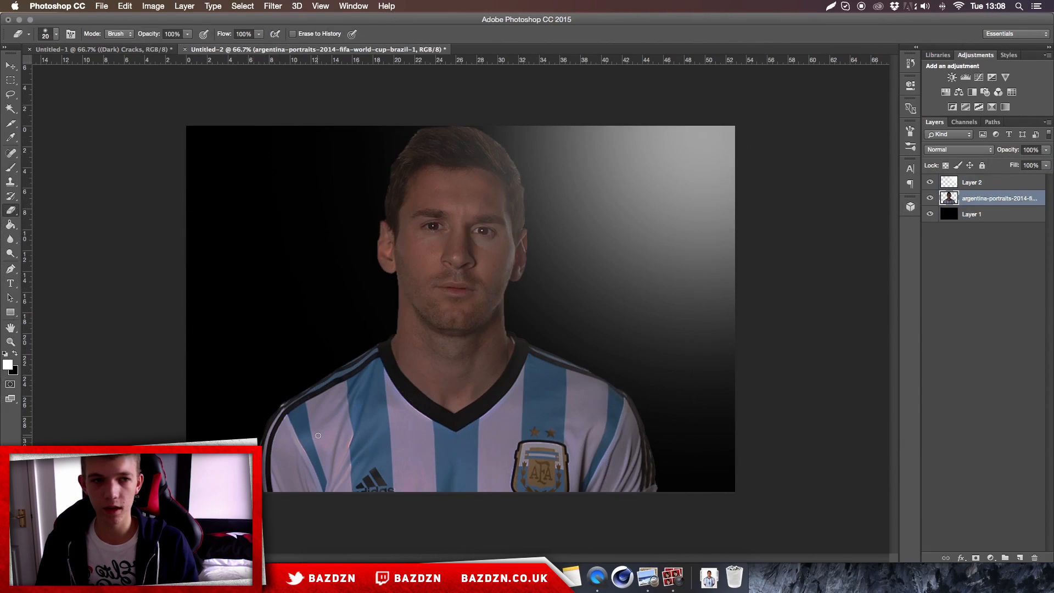
pyautogui.press(']')
pyautogui.press(']')
pyautogui.press(']')
pyautogui.press(']')
pyautogui.press(']')
pyautogui.press(']')
pyautogui.press(']')
pyautogui.press(']')
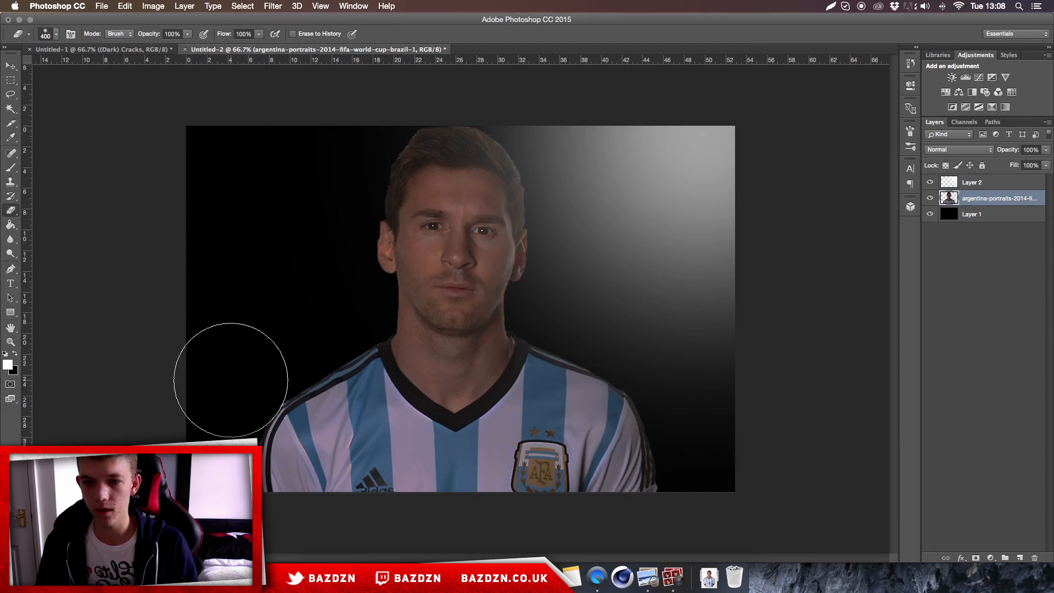
pyautogui.moveTo(287, 459)
pyautogui.mouseDown()
pyautogui.moveTo(296, 351)
pyautogui.moveTo(322, 438)
pyautogui.moveTo(363, 498)
pyautogui.moveTo(385, 506)
pyautogui.moveTo(345, 432)
pyautogui.moveTo(303, 265)
pyautogui.moveTo(323, 310)
pyautogui.moveTo(309, 197)
pyautogui.moveTo(316, 297)
pyautogui.moveTo(327, 304)
pyautogui.moveTo(332, 282)
pyautogui.moveTo(288, 239)
pyautogui.moveTo(307, 352)
pyautogui.moveTo(362, 498)
pyautogui.moveTo(422, 494)
pyautogui.moveTo(381, 490)
pyautogui.moveTo(469, 521)
pyautogui.moveTo(427, 482)
pyautogui.moveTo(287, 209)
pyautogui.moveTo(315, 184)
pyautogui.mouseUp()
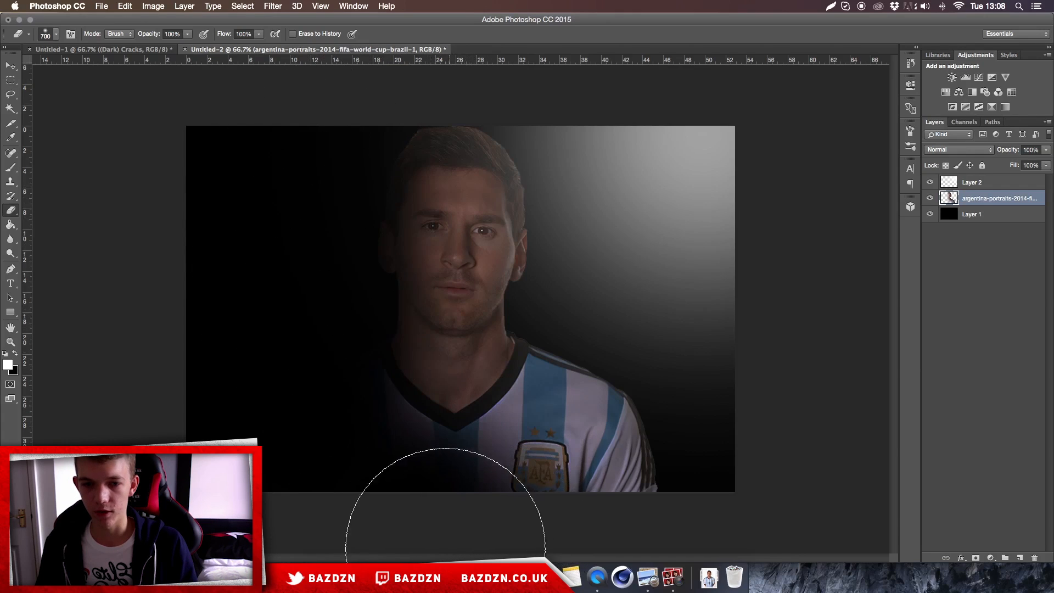
pyautogui.moveTo(348, 258)
pyautogui.mouseDown()
pyautogui.moveTo(368, 213)
pyautogui.moveTo(352, 386)
pyautogui.moveTo(366, 454)
pyautogui.moveTo(338, 418)
pyautogui.mouseUp()
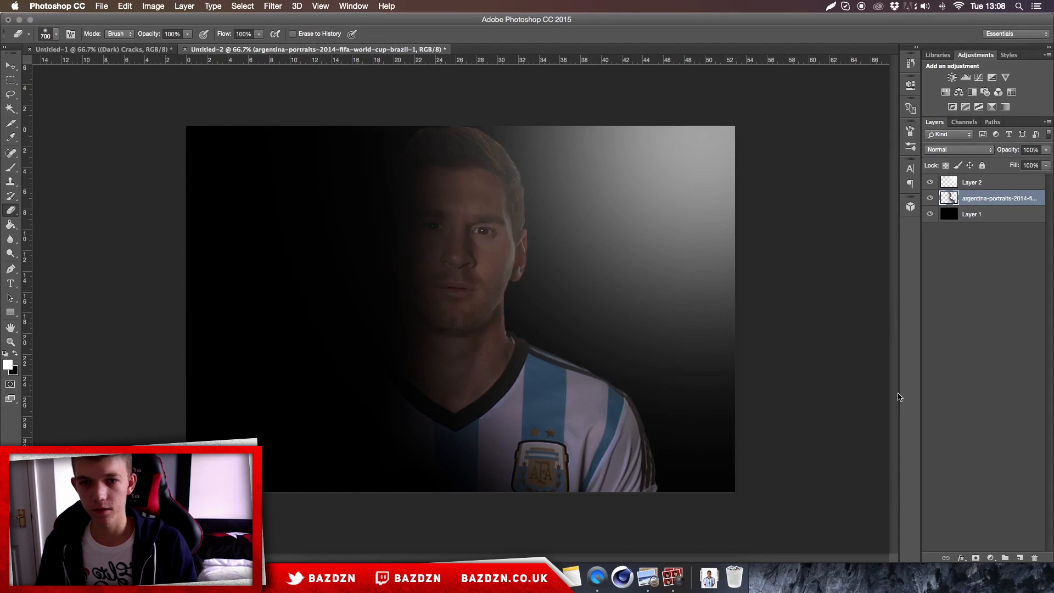
# Step: Add a Hue/Saturation adjustment layer above Layer 2 with saturation -100 and reduce its opacity to about half
pyautogui.click(982, 184)
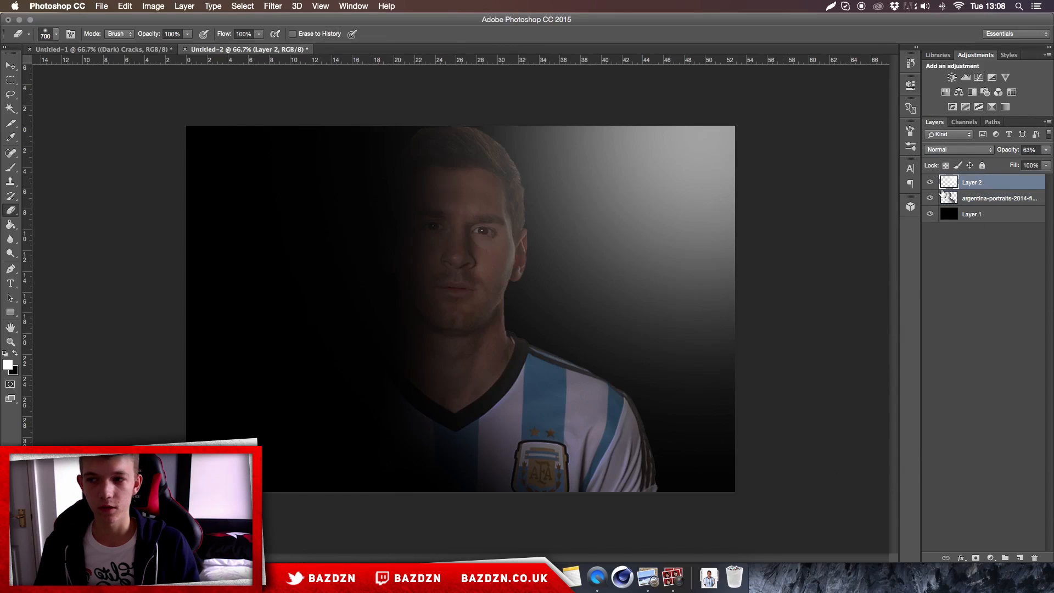
pyautogui.click(945, 91)
pyautogui.moveTo(814, 175); pyautogui.dragTo(750, 176)
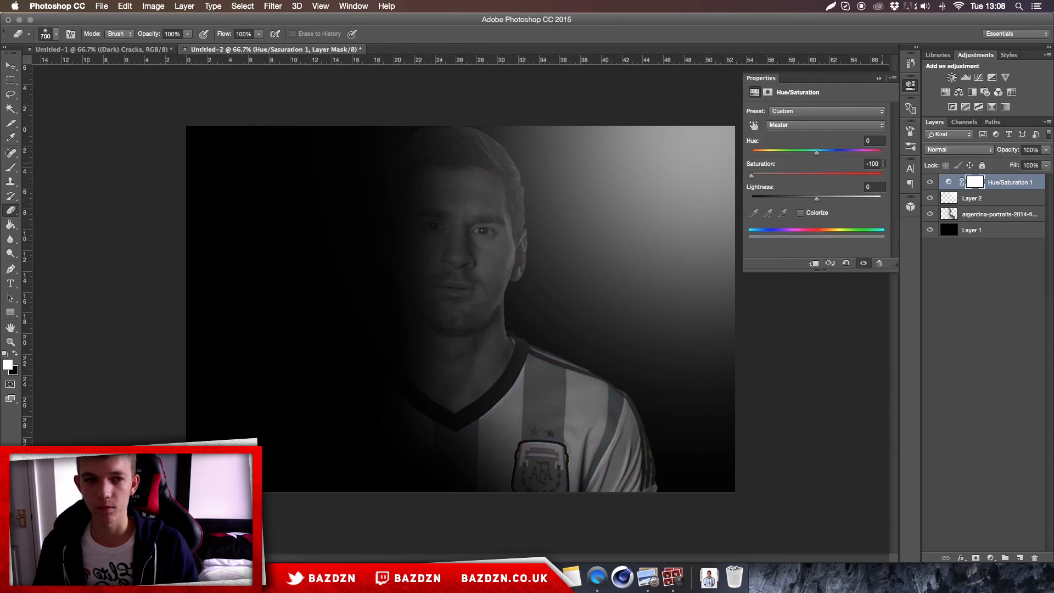
pyautogui.moveTo(1046, 150); pyautogui.dragTo(1024, 166)
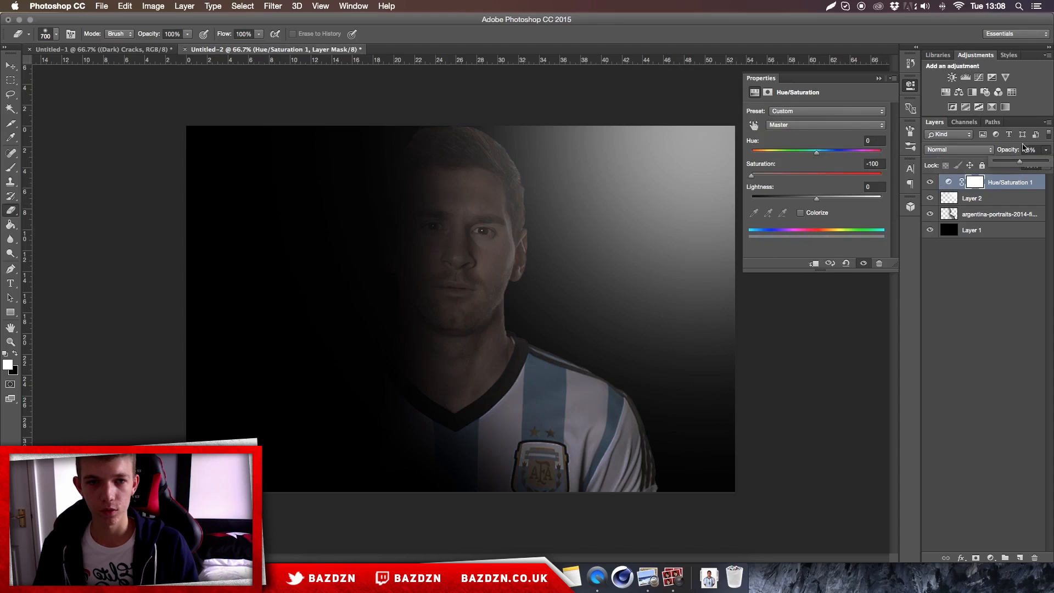
# Step: Add a Curves adjustment layer with an S-curve of lowered shadows and raised highlights, and set its opacity to 55%
pyautogui.click(978, 76)
pyautogui.moveTo(801, 228); pyautogui.dragTo(802, 225)
pyautogui.moveTo(845, 179)
pyautogui.mouseDown()
pyautogui.moveTo(828, 166)
pyautogui.moveTo(832, 173)
pyautogui.mouseUp()
pyautogui.moveTo(1044, 156); pyautogui.dragTo(1019, 166)
pyautogui.click(1026, 186)
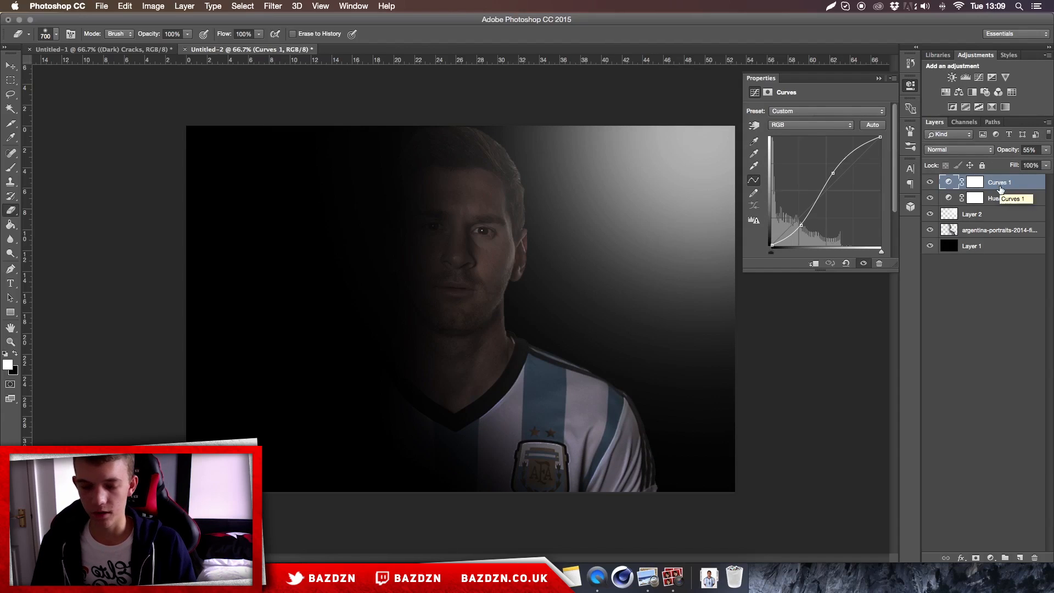
# Step: Duplicate the Curves 1 layer, using the Luminosity blend mode and a slightly adjusted shadow point for the copy
pyautogui.press('super+j')
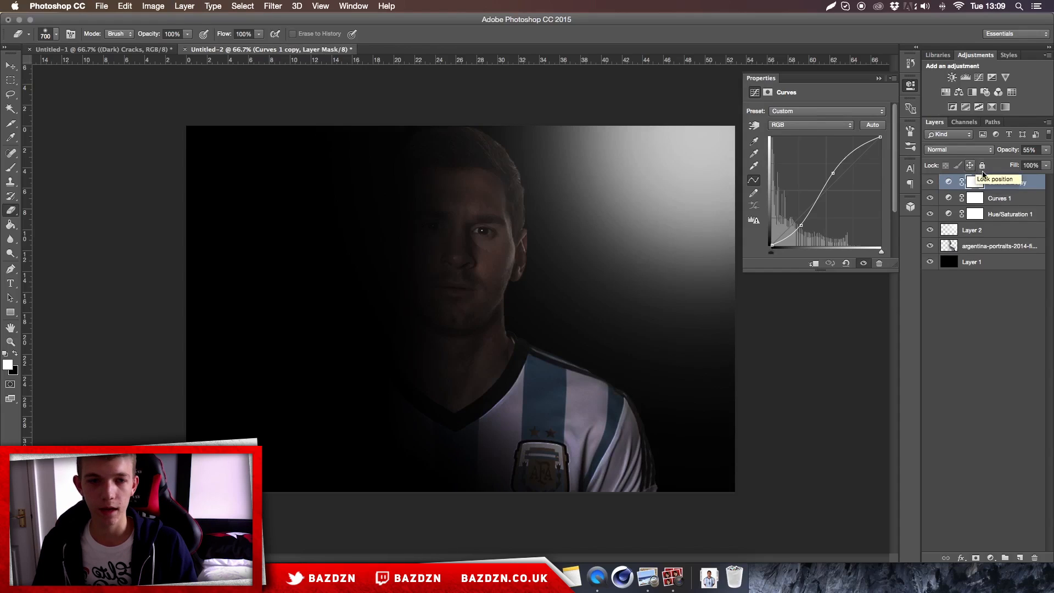
pyautogui.click(967, 152)
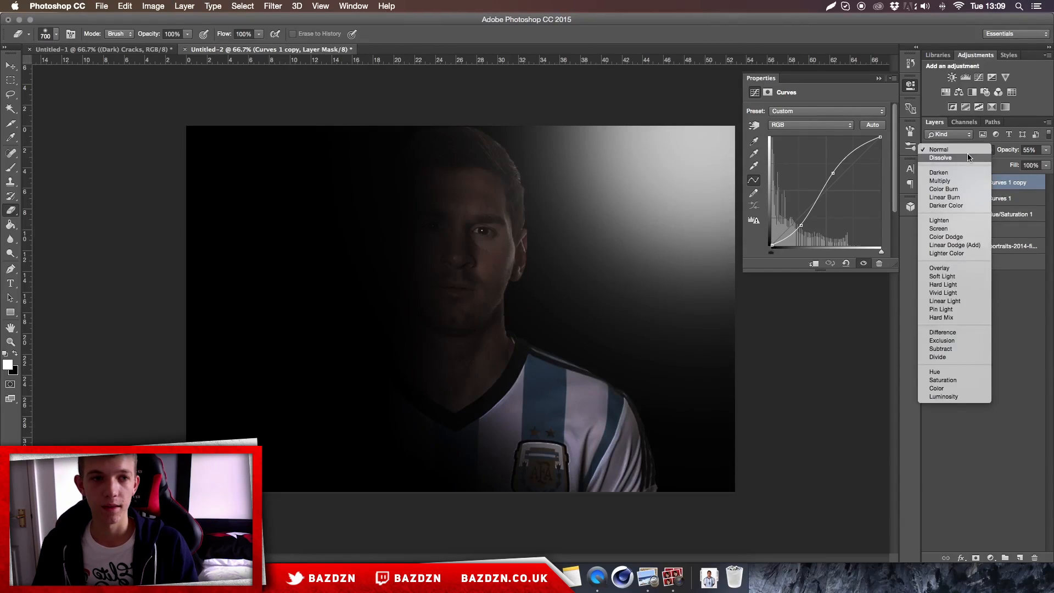
pyautogui.click(966, 396)
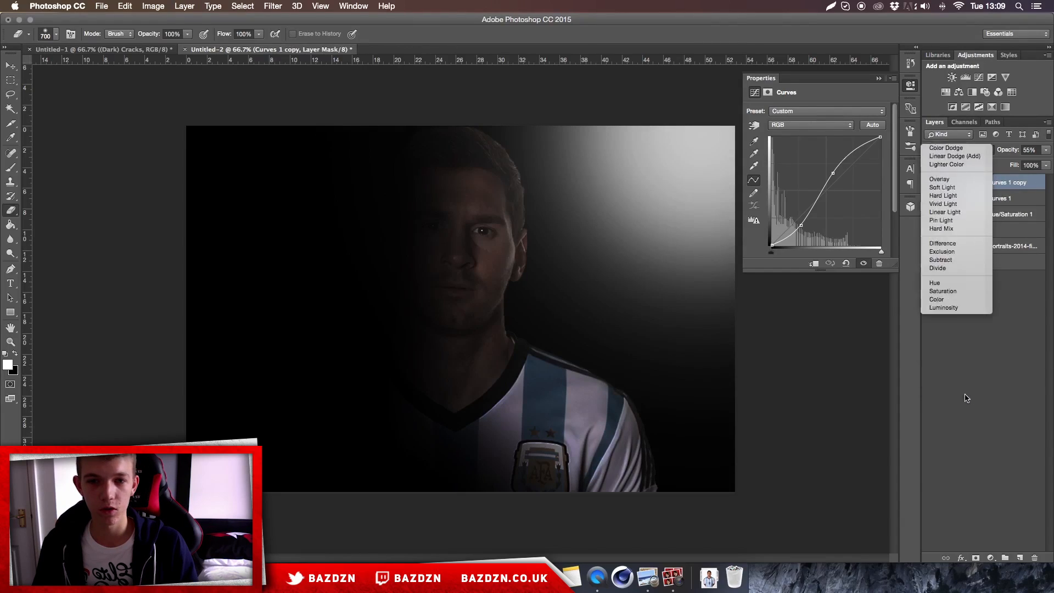
pyautogui.click(1045, 149)
pyautogui.moveTo(802, 225); pyautogui.dragTo(803, 224)
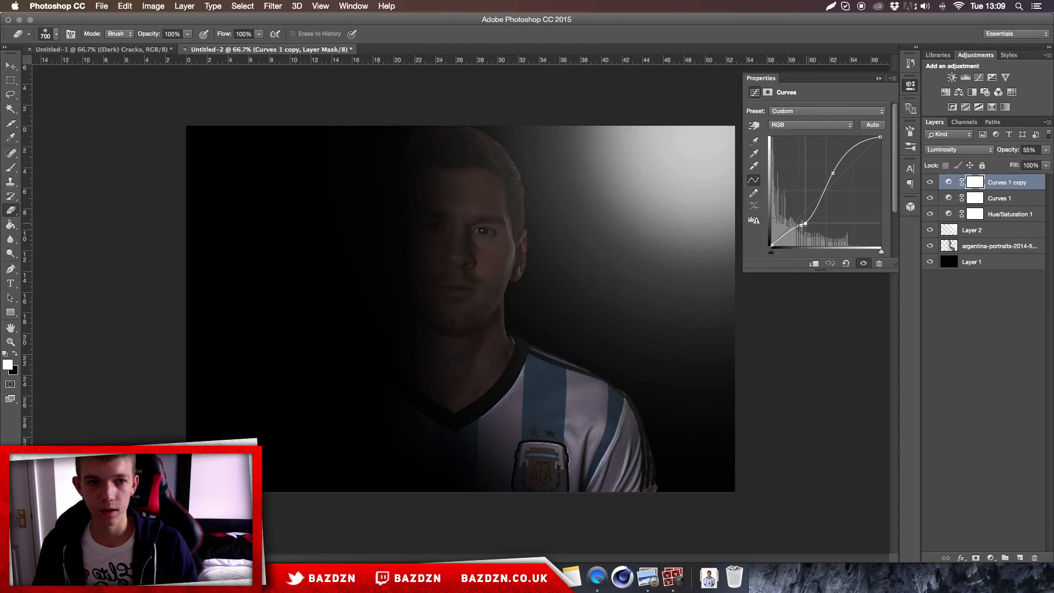
# Step: Undo the last shadow-point change on Curves 1 copy, raise its highlight point slightly, and set the layer's opacity to 18%
pyautogui.press('super+z')
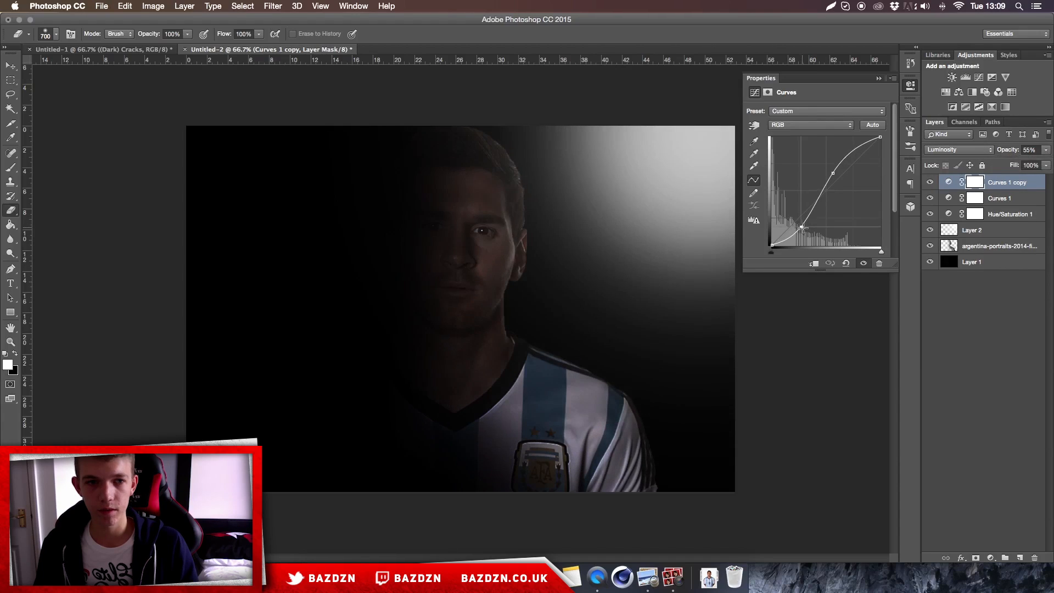
pyautogui.moveTo(833, 173); pyautogui.dragTo(843, 162)
pyautogui.moveTo(1047, 153); pyautogui.dragTo(1011, 163)
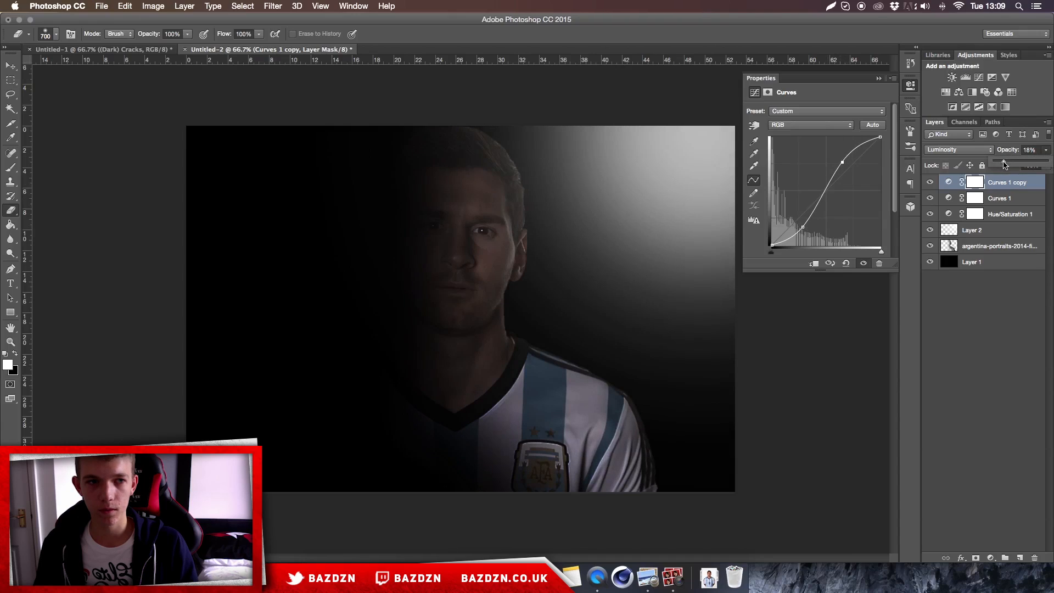
# Step: Lower the opacity of the Layer 2 corner glow to 41% and move the player portrait slightly to the right
pyautogui.click(986, 232)
pyautogui.moveTo(1014, 163); pyautogui.dragTo(1016, 163)
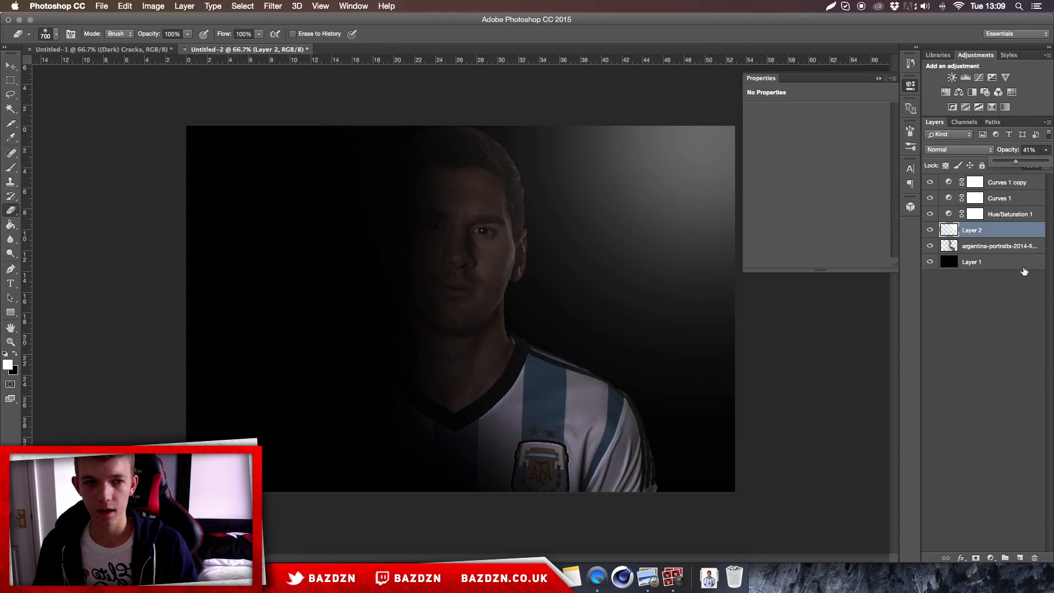
pyautogui.click(999, 246)
pyautogui.press('v')
pyautogui.moveTo(533, 240); pyautogui.dragTo(599, 229)
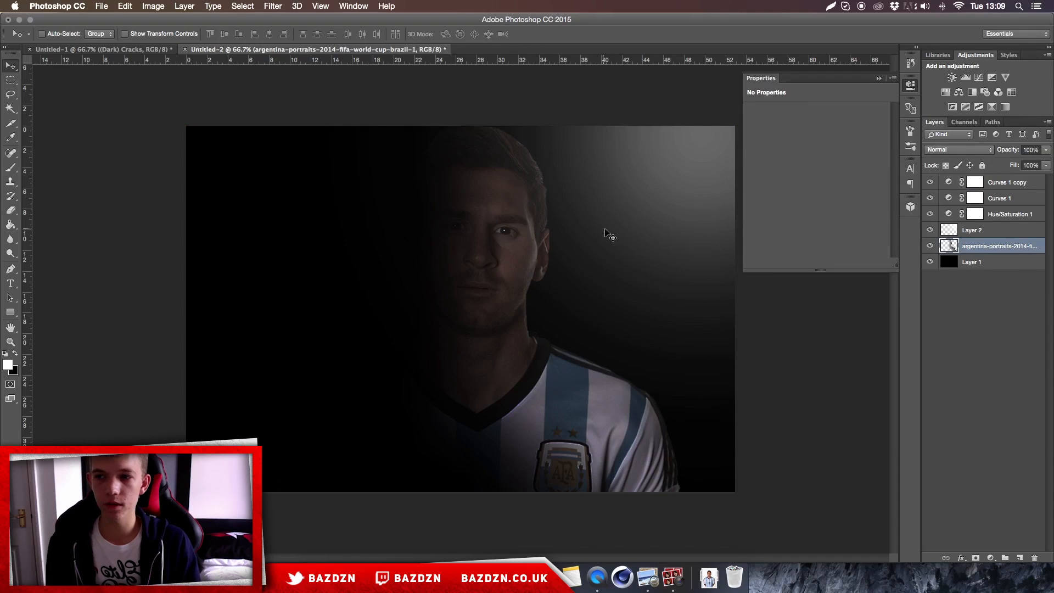
# Step: Add a Black & White adjustment layer above the Curves 1 copy layer
pyautogui.click(1014, 182)
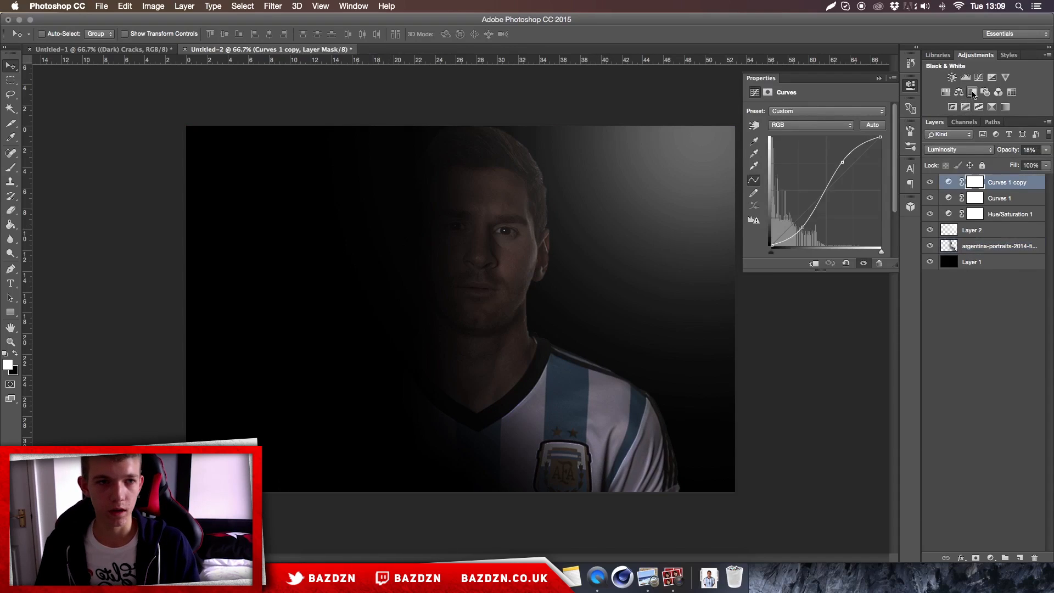
pyautogui.click(973, 92)
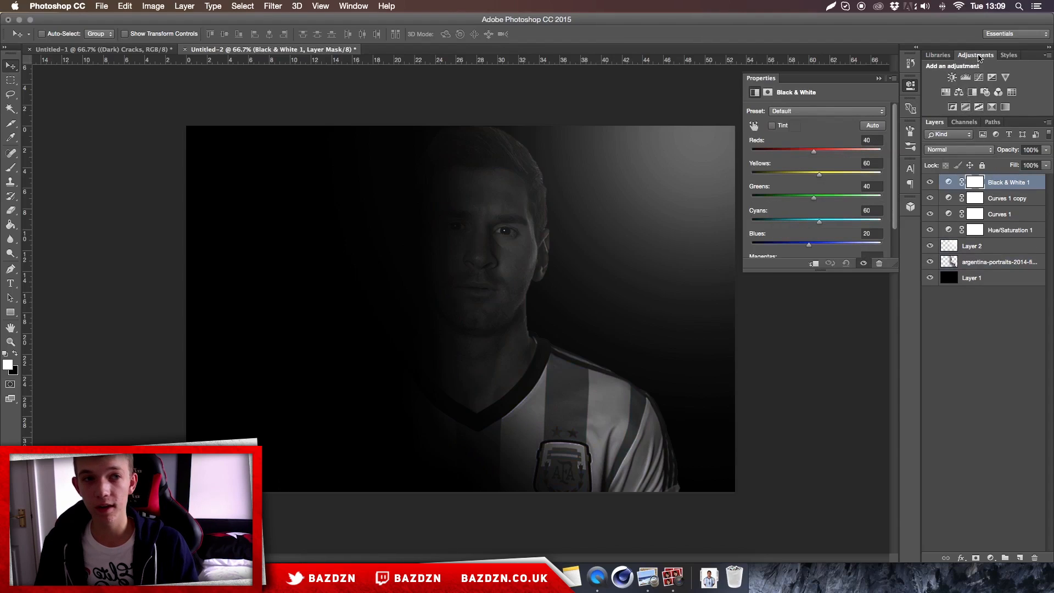
pyautogui.click(978, 56)
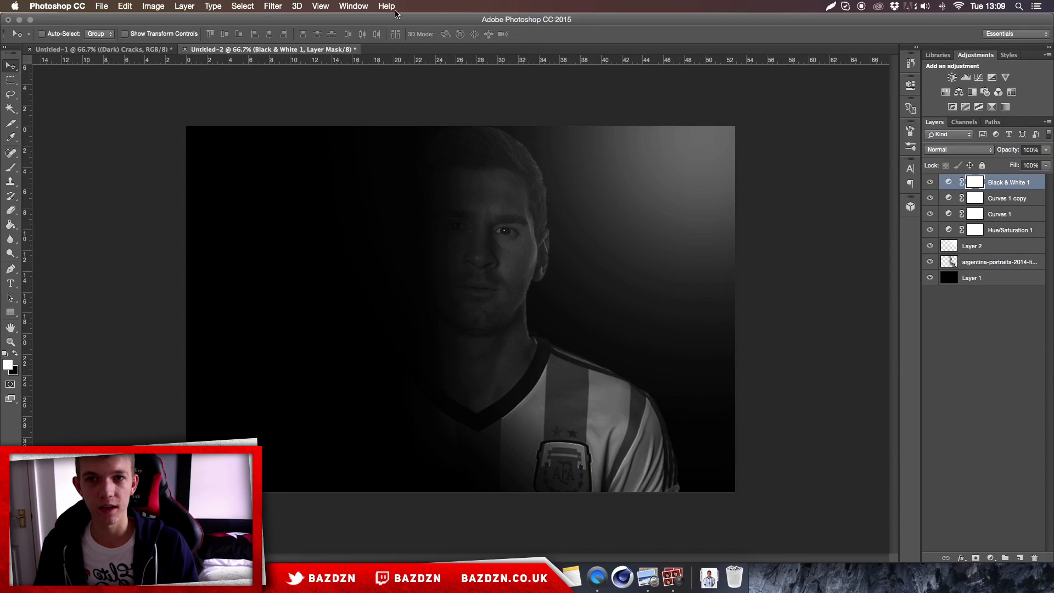
pyautogui.click(363, 7)
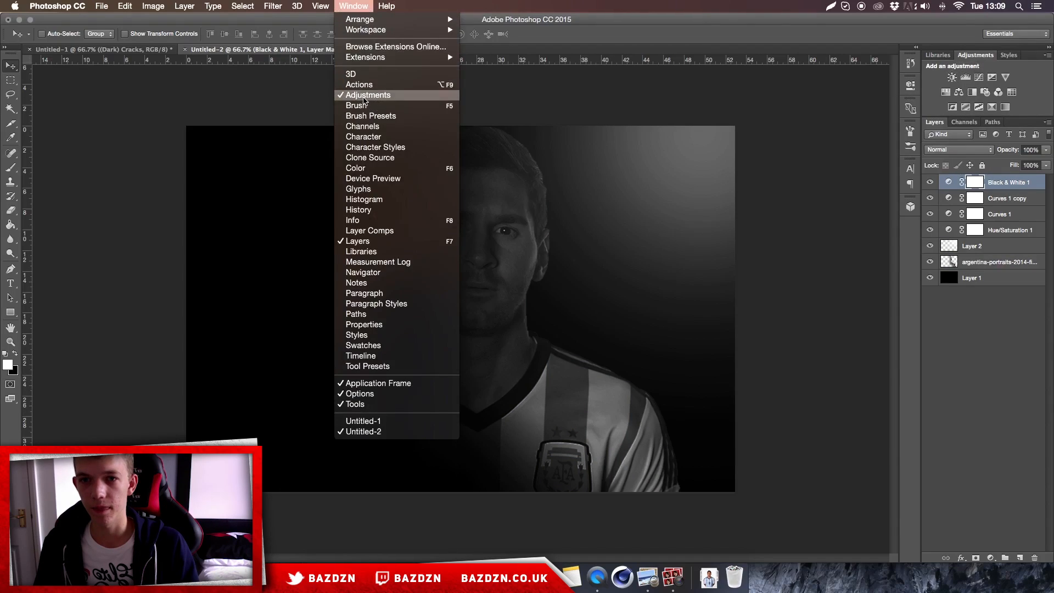
pyautogui.click(363, 96)
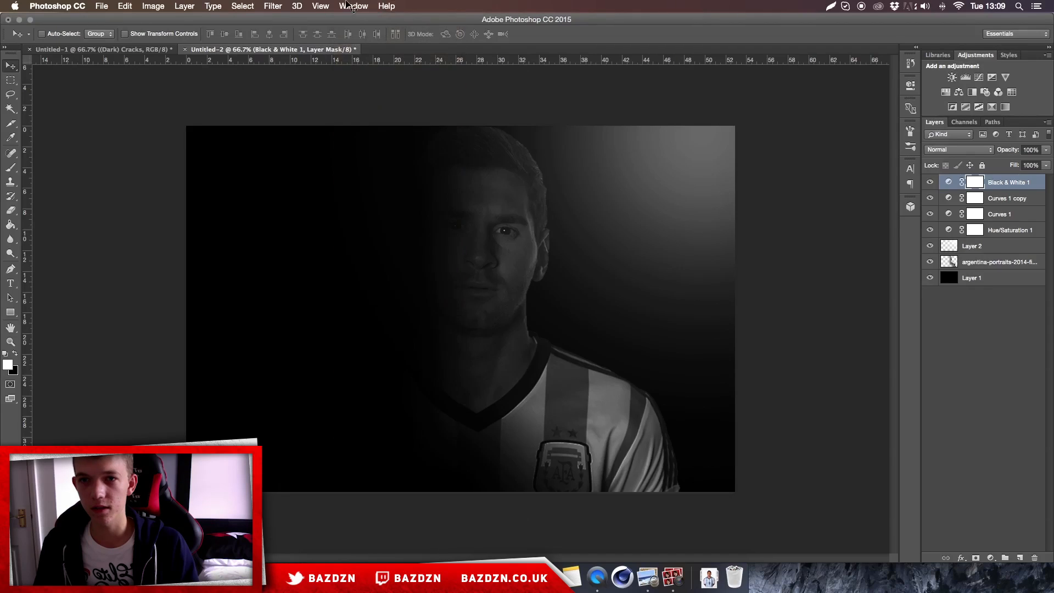
pyautogui.click(353, 6)
pyautogui.click(366, 95)
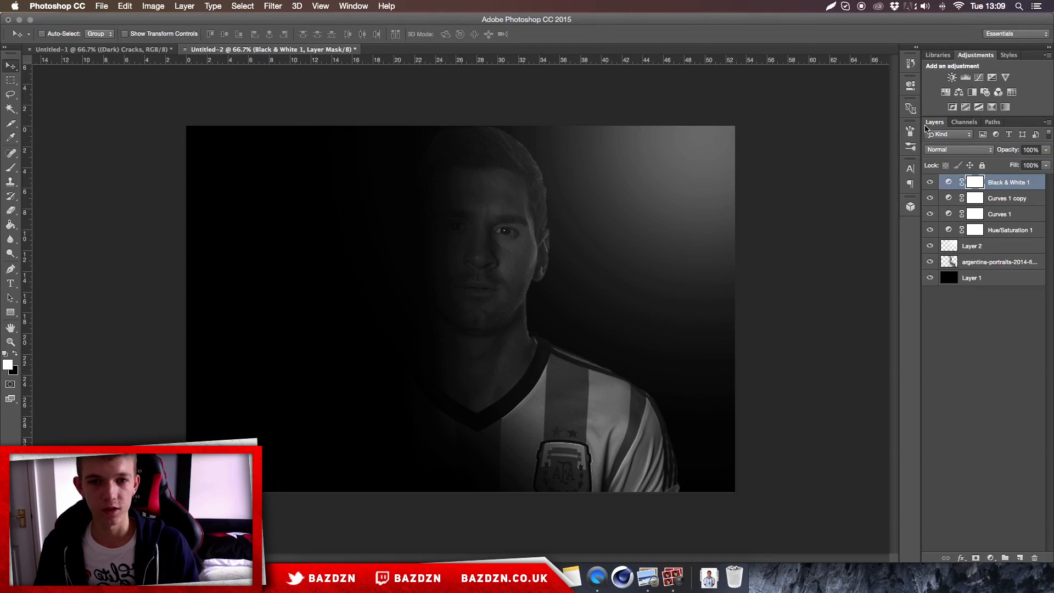
# Step: Set all six colour values of the Black & White adjustment to 0 and reduce the layer's opacity to 36%
pyautogui.click(950, 186)
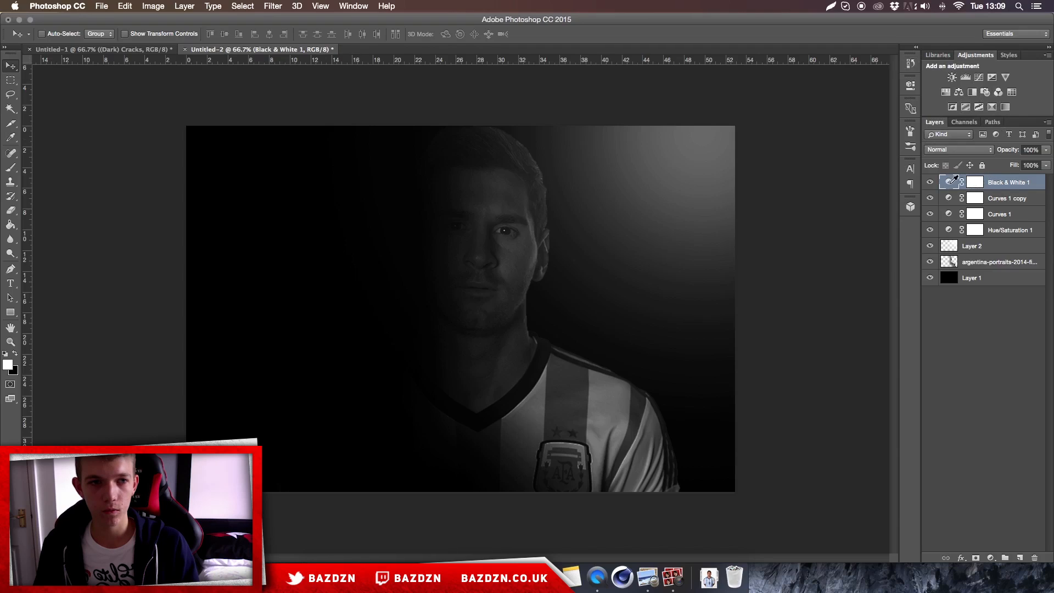
pyautogui.doubleClick(954, 180)
pyautogui.moveTo(878, 144); pyautogui.dragTo(832, 141)
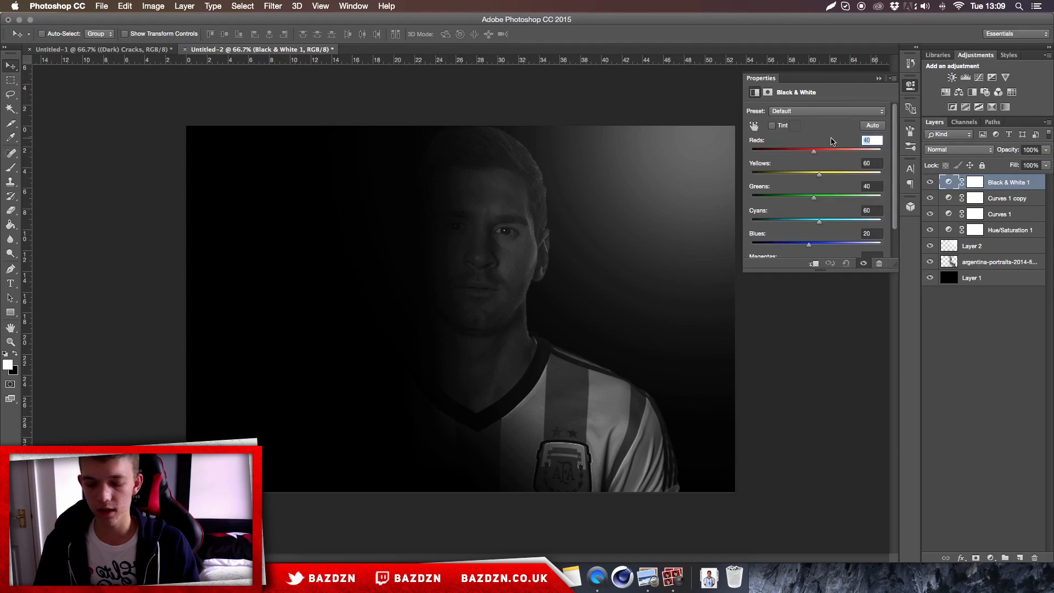
pyautogui.press('Tab')
pyautogui.write('0')
pyautogui.press('Tab')
pyautogui.write('0')
pyautogui.press('Tab')
pyautogui.write('0')
pyautogui.press('Tab')
pyautogui.write('0')
pyautogui.scroll(-2, 843, 232)
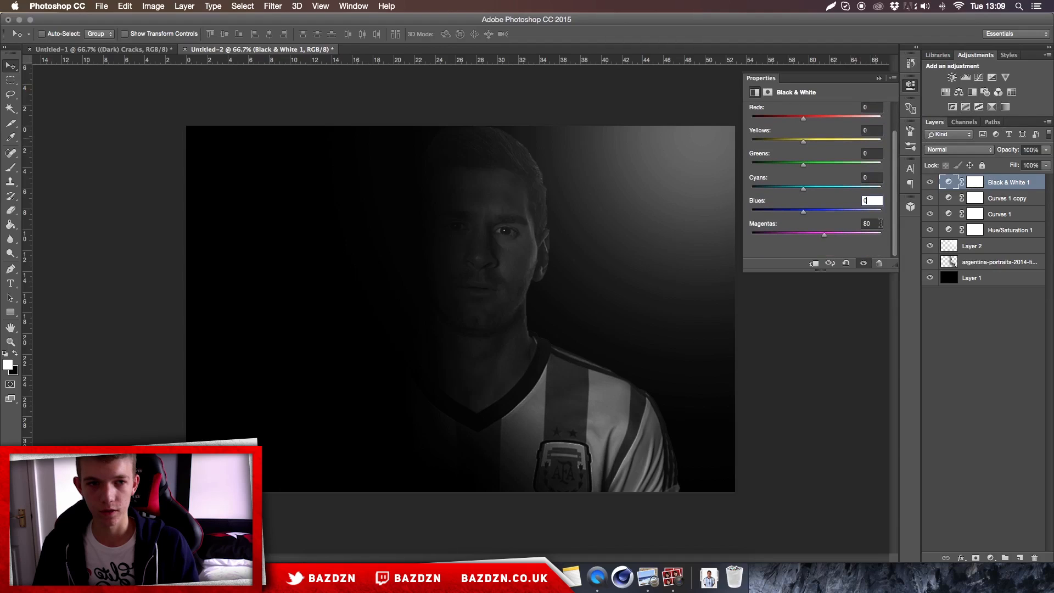
pyautogui.moveTo(880, 223); pyautogui.dragTo(834, 222)
pyautogui.click(1044, 152)
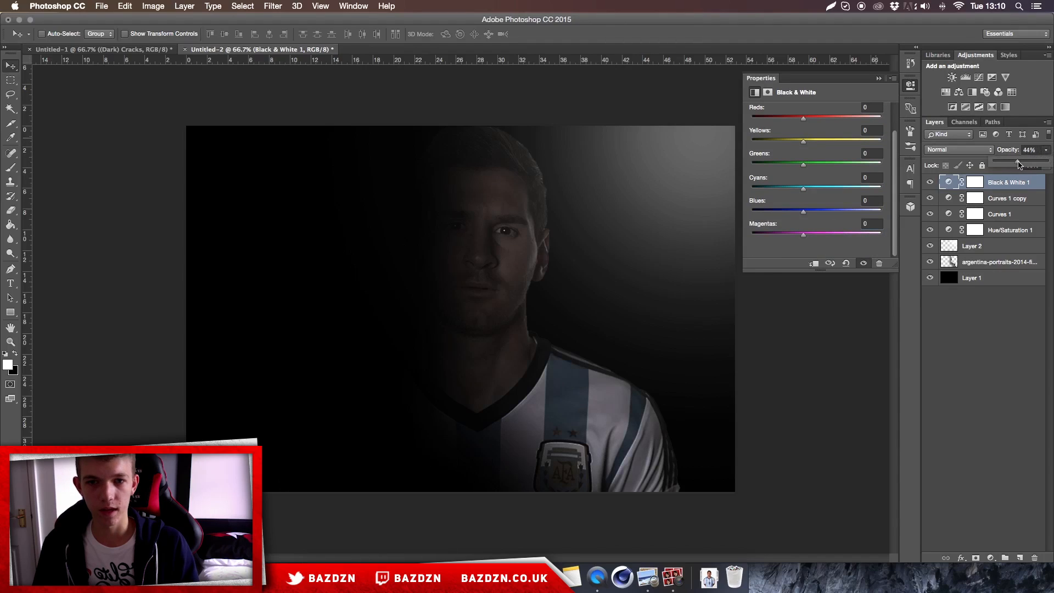
pyautogui.moveTo(1014, 165); pyautogui.dragTo(1013, 166)
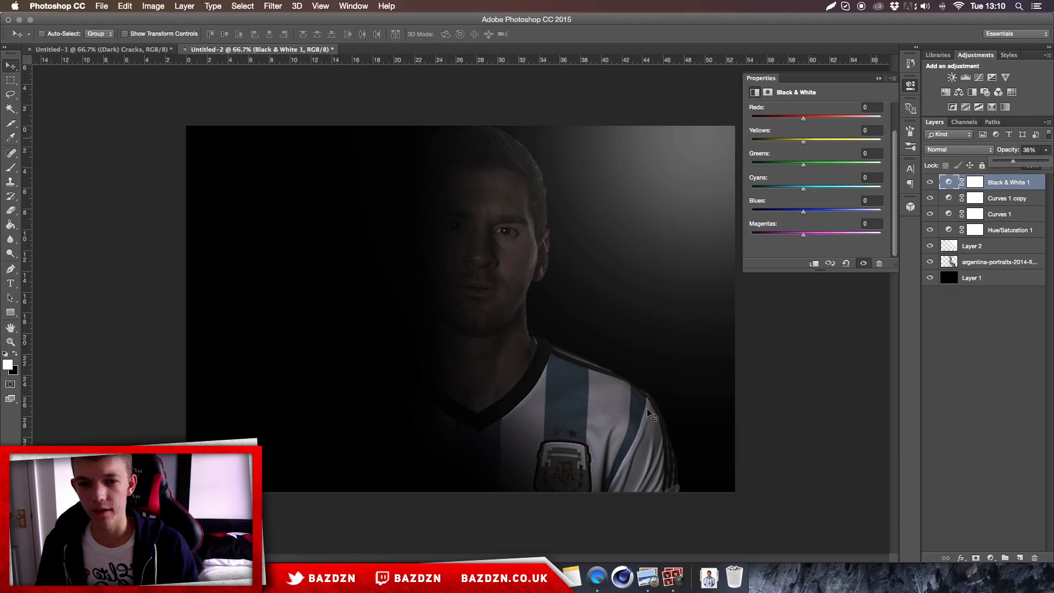
# Step: Add a new empty layer directly above the player portrait layer
pyautogui.click(980, 252)
pyautogui.click(991, 264)
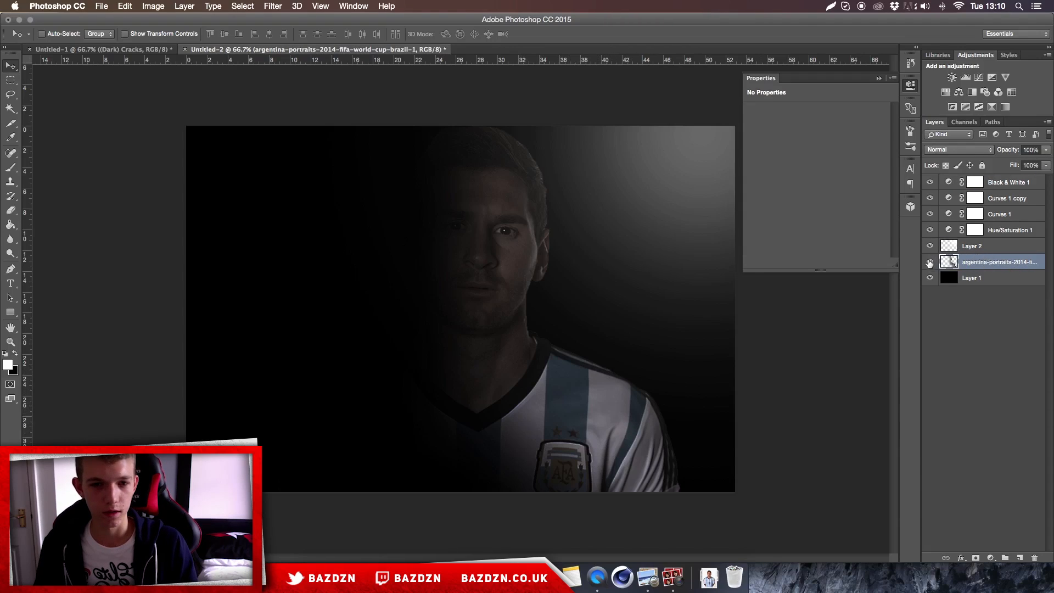
pyautogui.click(1020, 558)
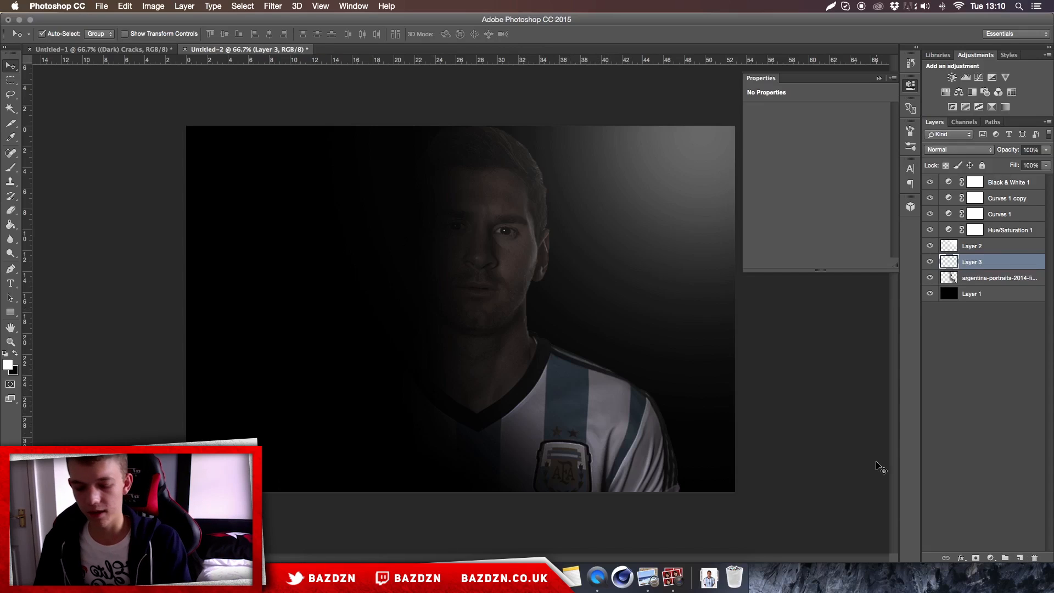
# Step: Set the foreground colour to a bright blue, about 1f9ad9, for recolouring the shirt stripes
pyautogui.press('super+plus')
pyautogui.scroll(-2, 627, 401)
pyautogui.scroll(-2, 626, 400)
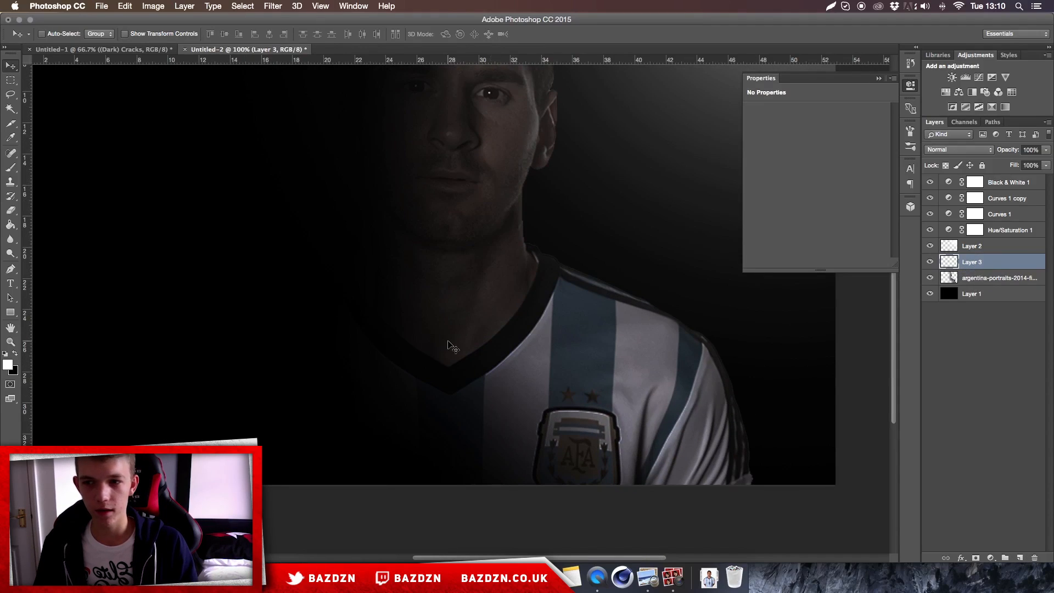
pyautogui.click(10, 363)
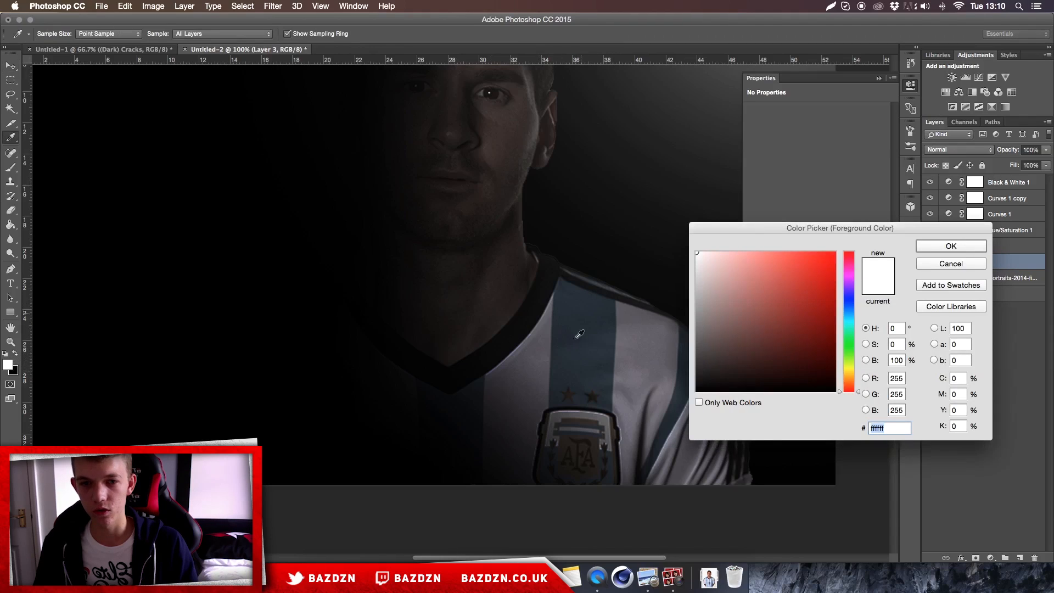
pyautogui.click(847, 311)
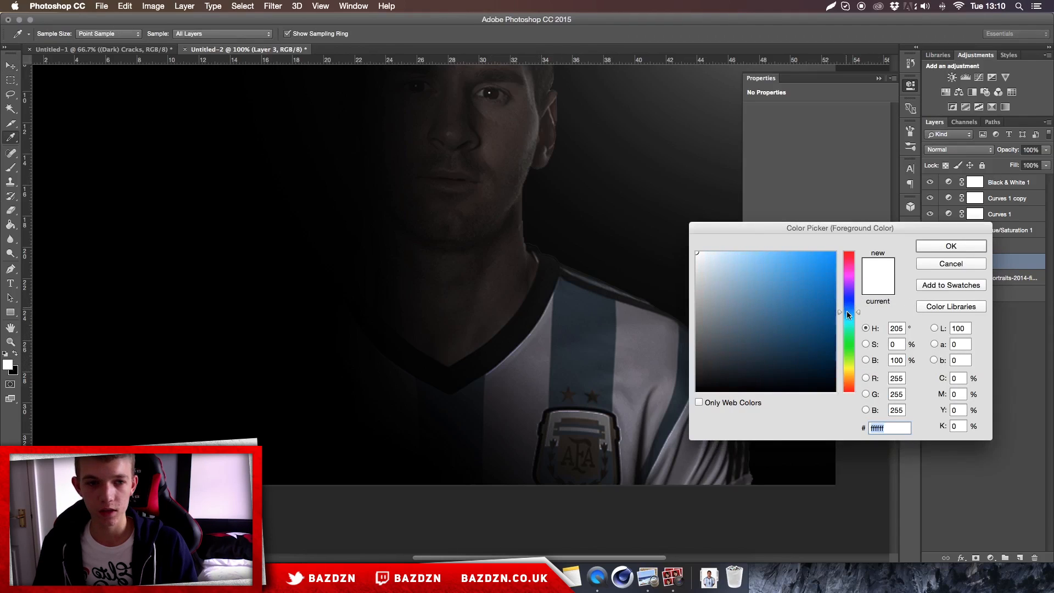
pyautogui.moveTo(823, 266); pyautogui.dragTo(815, 272)
pyautogui.moveTo(849, 316); pyautogui.dragTo(848, 312)
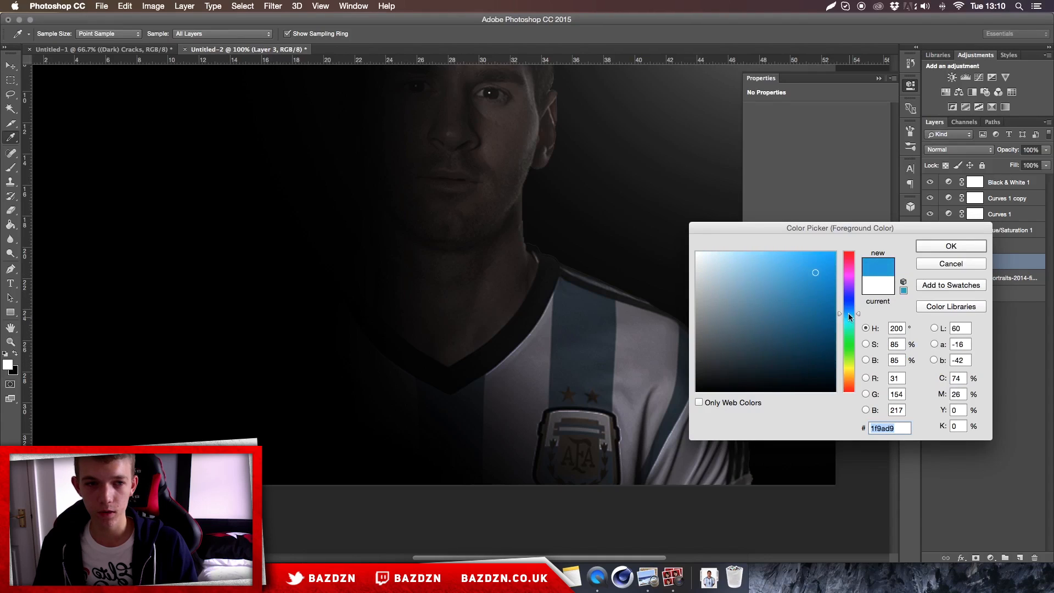
pyautogui.press('Return')
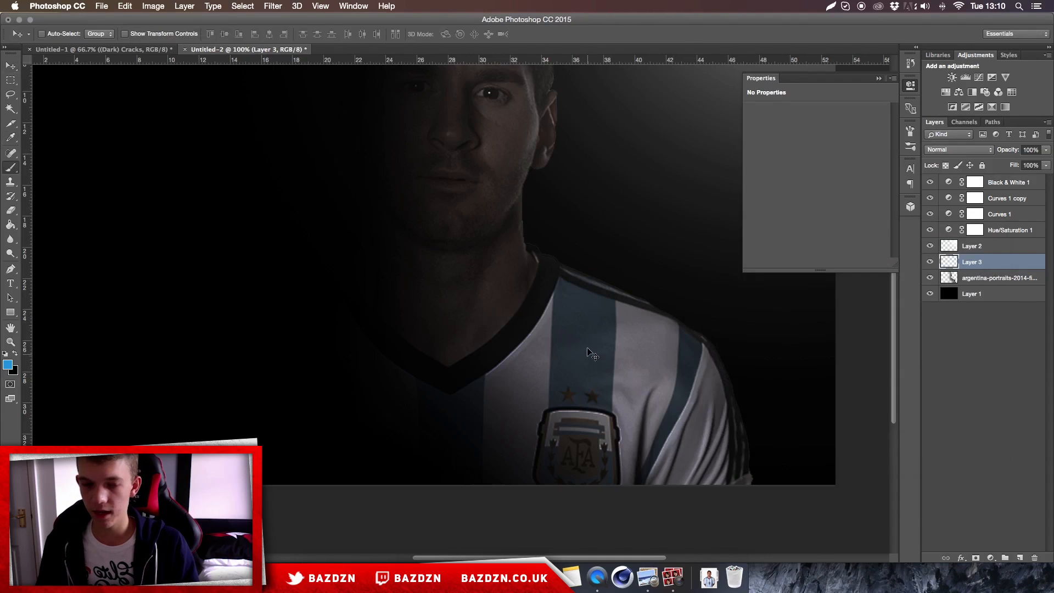
# Step: Paint blue over the shirt's central blue stripe above the badge with a 175 px soft brush
pyautogui.press('[')
pyautogui.press('[')
pyautogui.press('[')
pyautogui.press('[')
pyautogui.press('[')
pyautogui.press('[')
pyautogui.press('[')
pyautogui.press('[')
pyautogui.press('[')
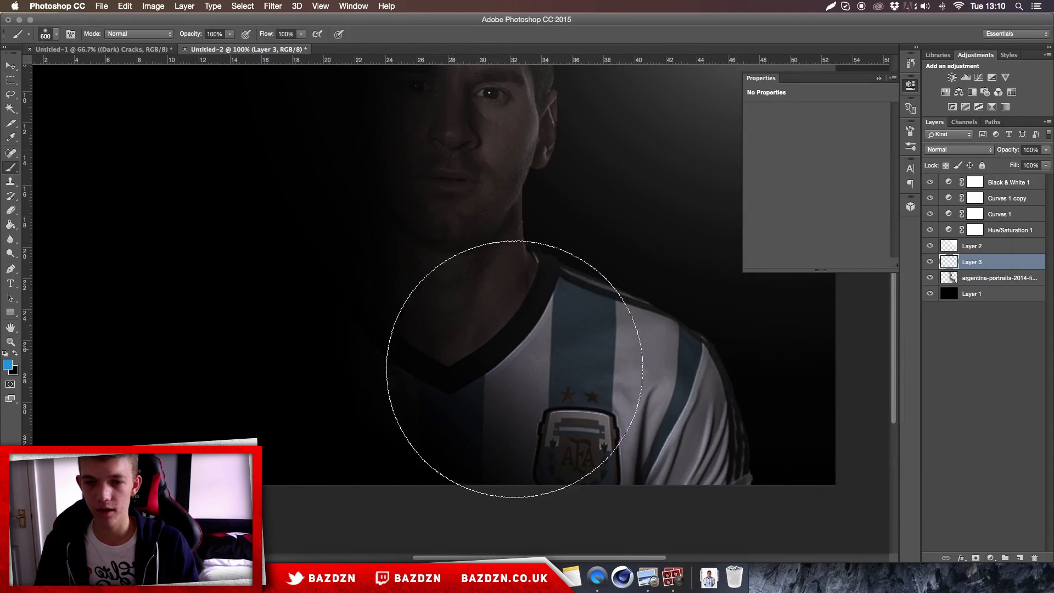
pyautogui.press('[')
pyautogui.press('[')
pyautogui.press('[')
pyautogui.press('[')
pyautogui.press('[')
pyautogui.press('[')
pyautogui.moveTo(576, 372)
pyautogui.mouseDown()
pyautogui.moveTo(582, 307)
pyautogui.moveTo(581, 332)
pyautogui.mouseUp()
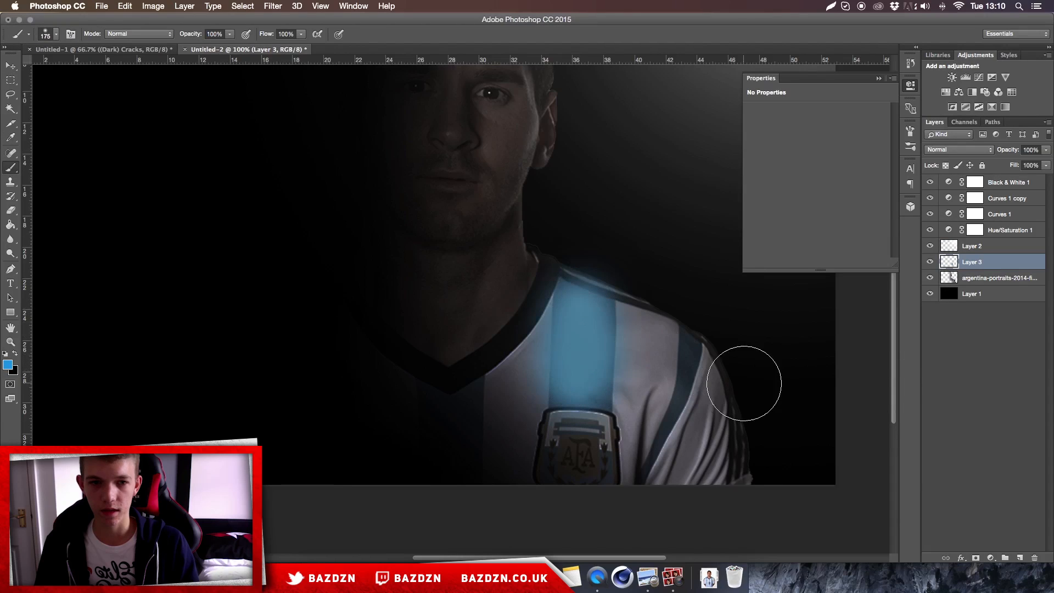
# Step: Paint blue over the sleeve stripe and the shadowed chest stripe with a smaller brush, up to 80 px
pyautogui.press('[')
pyautogui.press('[')
pyautogui.press('[')
pyautogui.press('[')
pyautogui.press('[')
pyautogui.press('[')
pyautogui.press('[')
pyautogui.moveTo(683, 391)
pyautogui.mouseDown()
pyautogui.moveTo(690, 337)
pyautogui.moveTo(692, 366)
pyautogui.moveTo(653, 458)
pyautogui.mouseUp()
pyautogui.press(']')
pyautogui.press(']')
pyautogui.moveTo(468, 388)
pyautogui.mouseDown()
pyautogui.moveTo(445, 464)
pyautogui.moveTo(468, 428)
pyautogui.moveTo(465, 485)
pyautogui.moveTo(434, 407)
pyautogui.mouseUp()
# Step: Set the blend mode of the blue-painted Layer 3 to Overlay
pyautogui.click(960, 149)
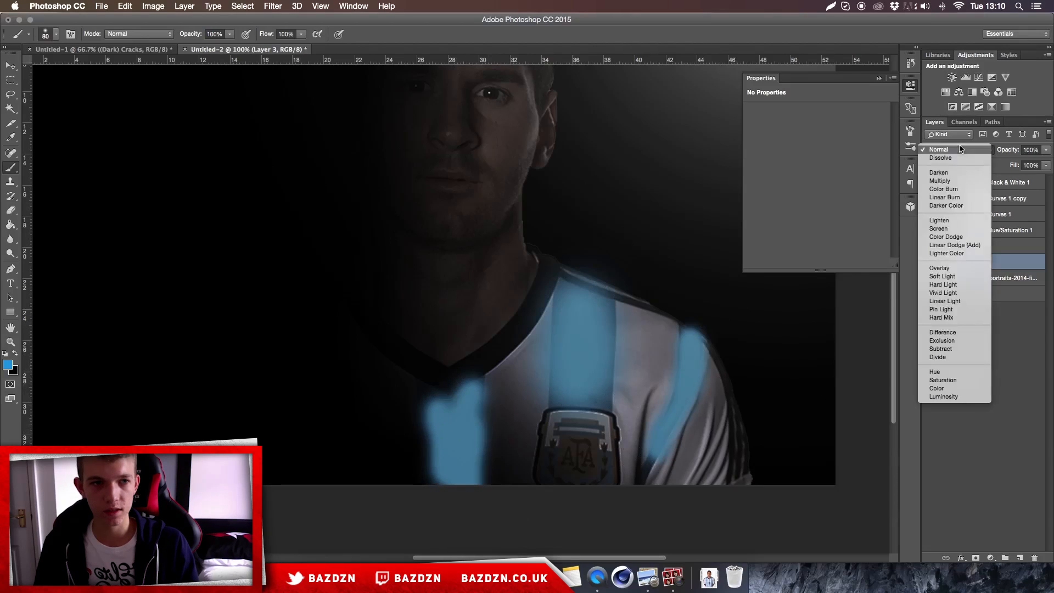
pyautogui.click(938, 269)
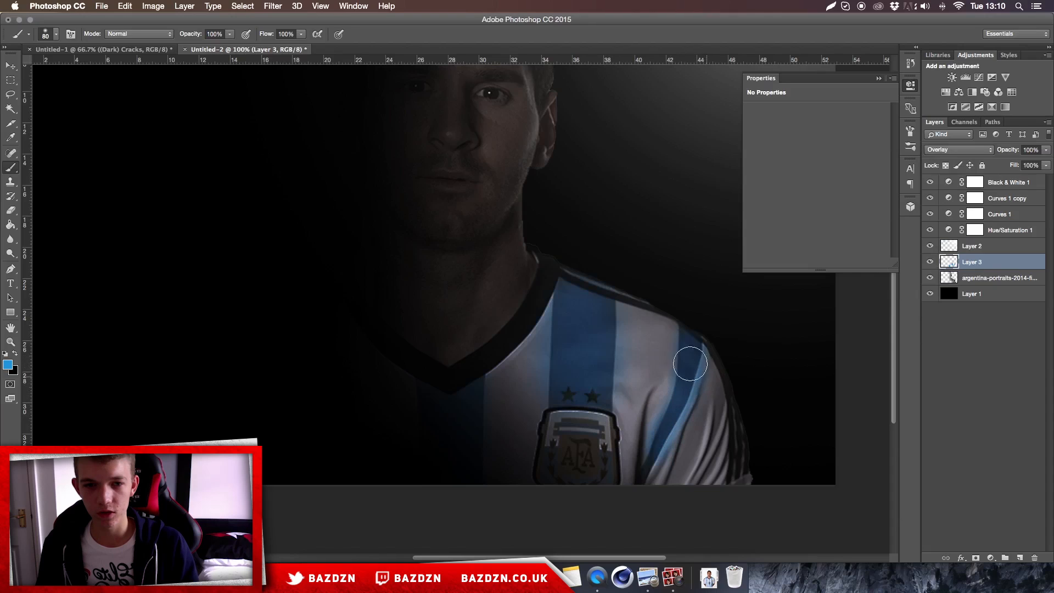
pyautogui.press('super+minus')
pyautogui.press('super+plus')
pyautogui.scroll(-3, 607, 381)
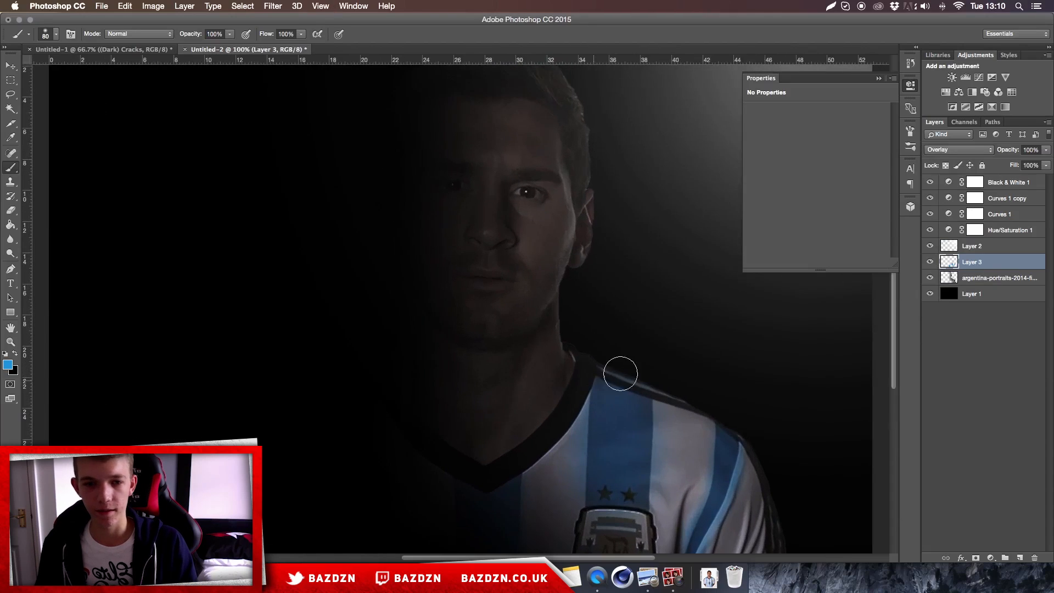
# Step: Add a new layer above Layer 3 and set the foreground colour to white for the Brush tool
pyautogui.click(1020, 559)
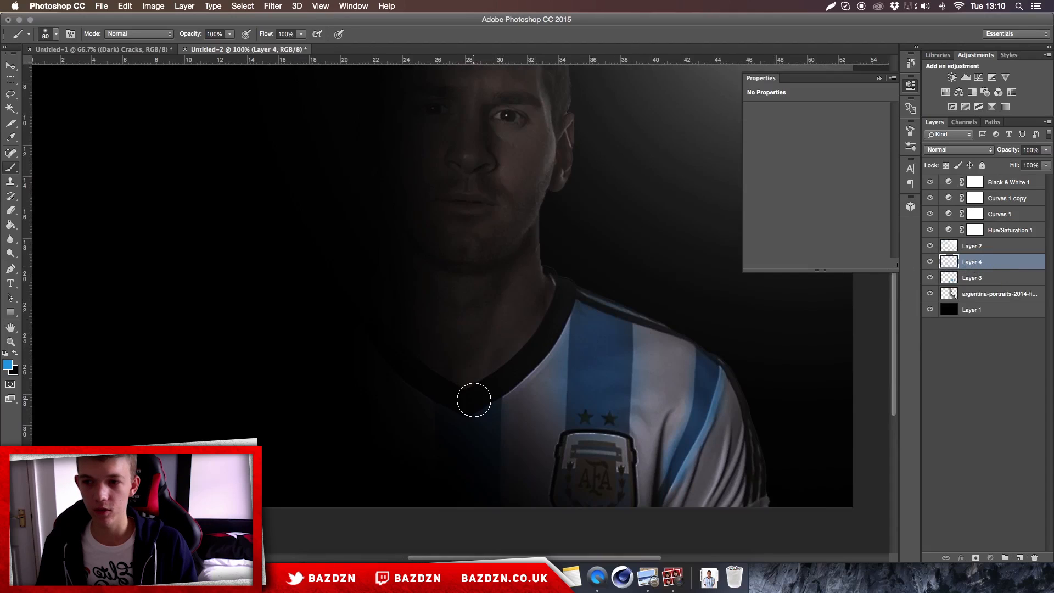
pyautogui.click(8, 364)
pyautogui.write('ffffff')
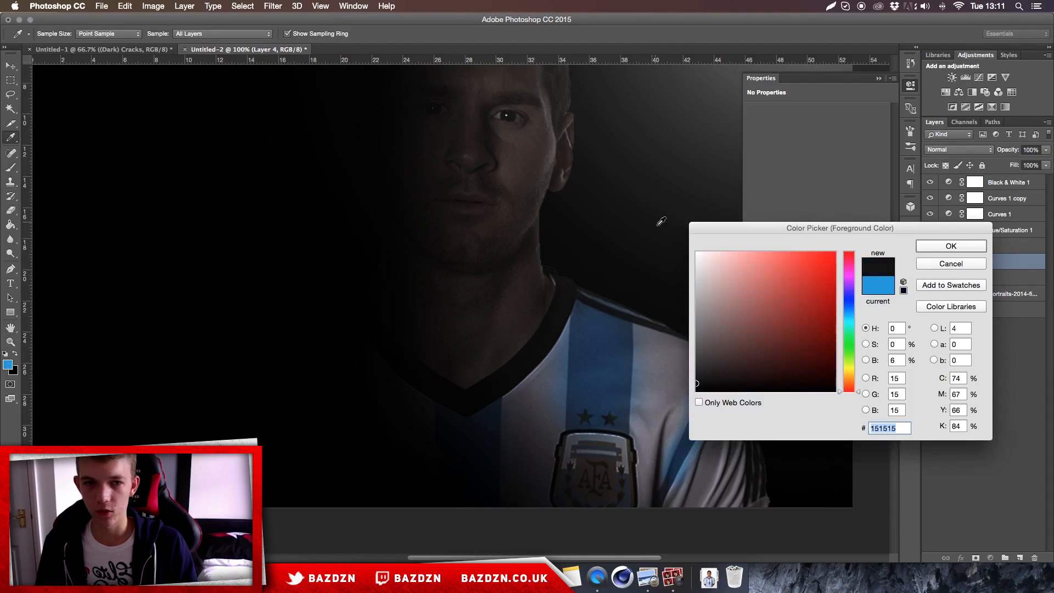
pyautogui.press('Return')
pyautogui.press('b')
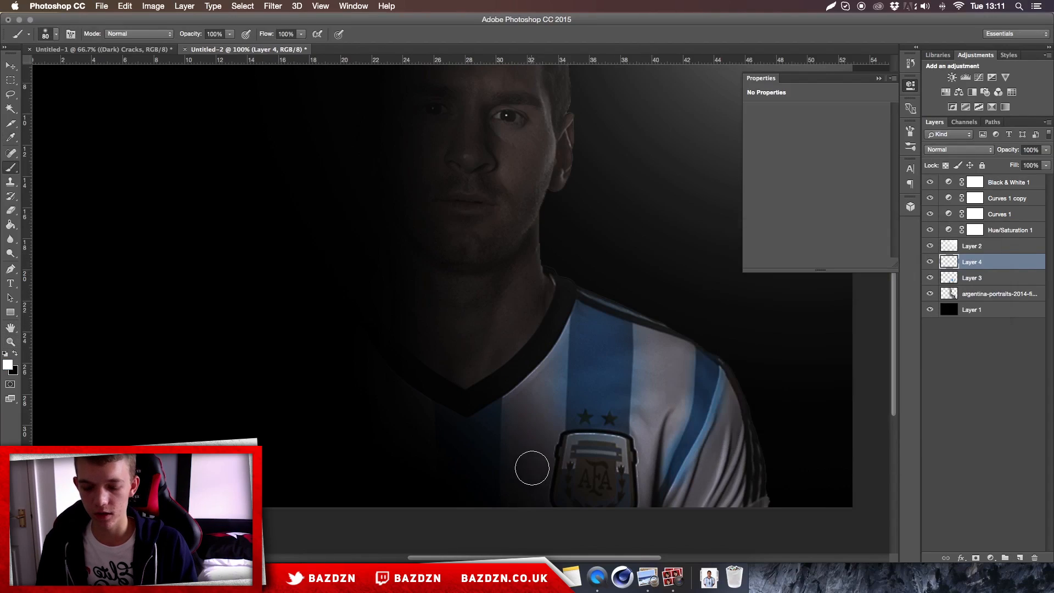
# Step: Paint white over the shirt's three visible white areas, including the sleeve, with a 100 px brush
pyautogui.press(']')
pyautogui.moveTo(528, 483)
pyautogui.mouseDown()
pyautogui.moveTo(532, 395)
pyautogui.moveTo(549, 351)
pyautogui.moveTo(540, 390)
pyautogui.mouseUp()
pyautogui.moveTo(666, 383)
pyautogui.mouseDown()
pyautogui.moveTo(645, 367)
pyautogui.moveTo(649, 345)
pyautogui.moveTo(648, 497)
pyautogui.mouseUp()
pyautogui.moveTo(725, 483)
pyautogui.mouseDown()
pyautogui.moveTo(752, 424)
pyautogui.moveTo(724, 480)
pyautogui.mouseUp()
# Step: Set the white-painted Layer 4 to Overlay at 43% opacity and move it beneath Layer 3
pyautogui.click(960, 149)
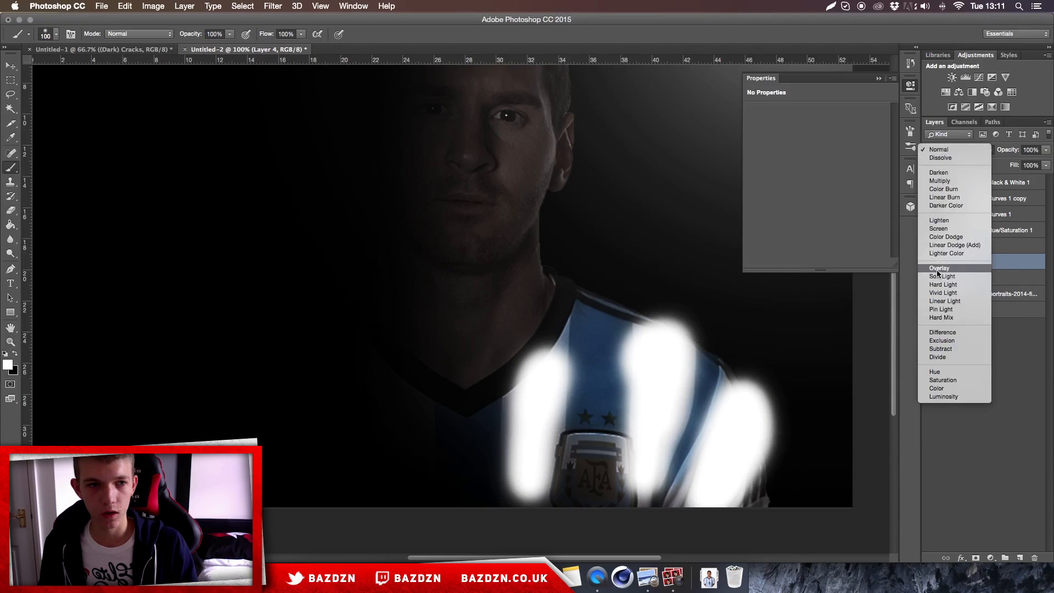
pyautogui.click(940, 225)
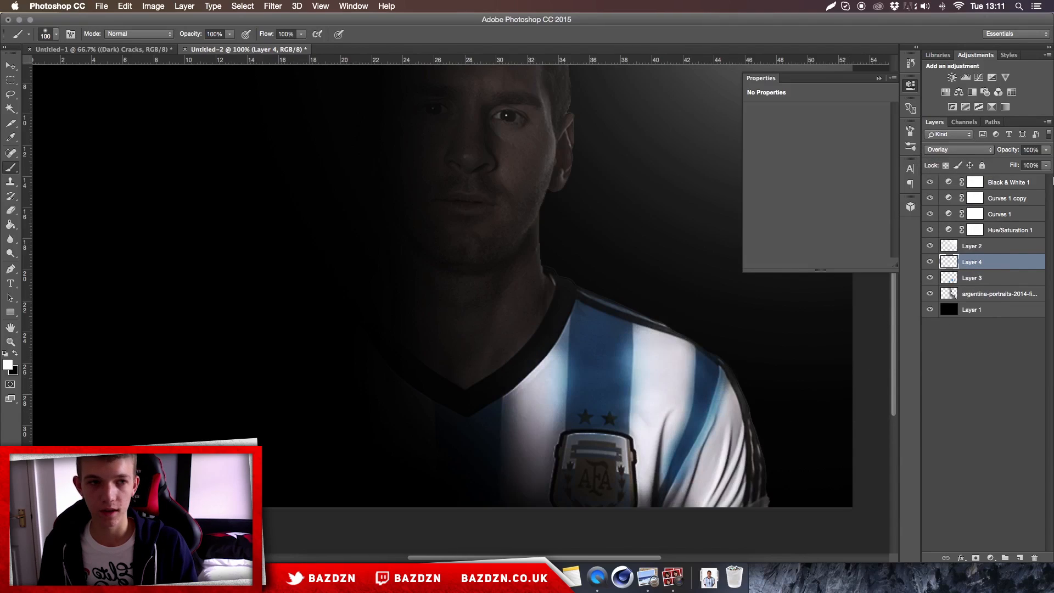
pyautogui.moveTo(1046, 151); pyautogui.dragTo(1018, 163)
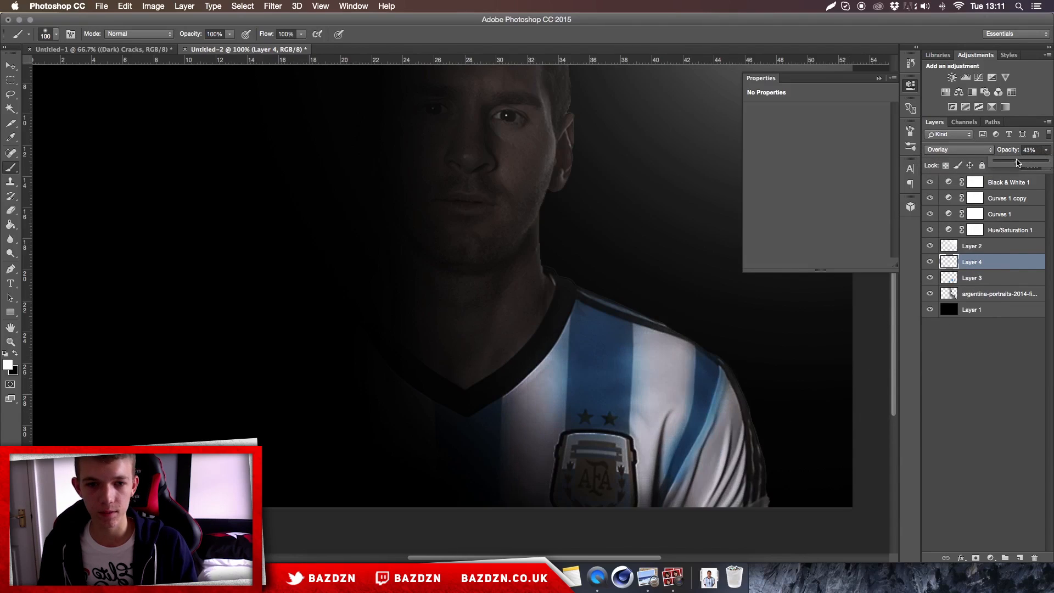
pyautogui.press('super+minus')
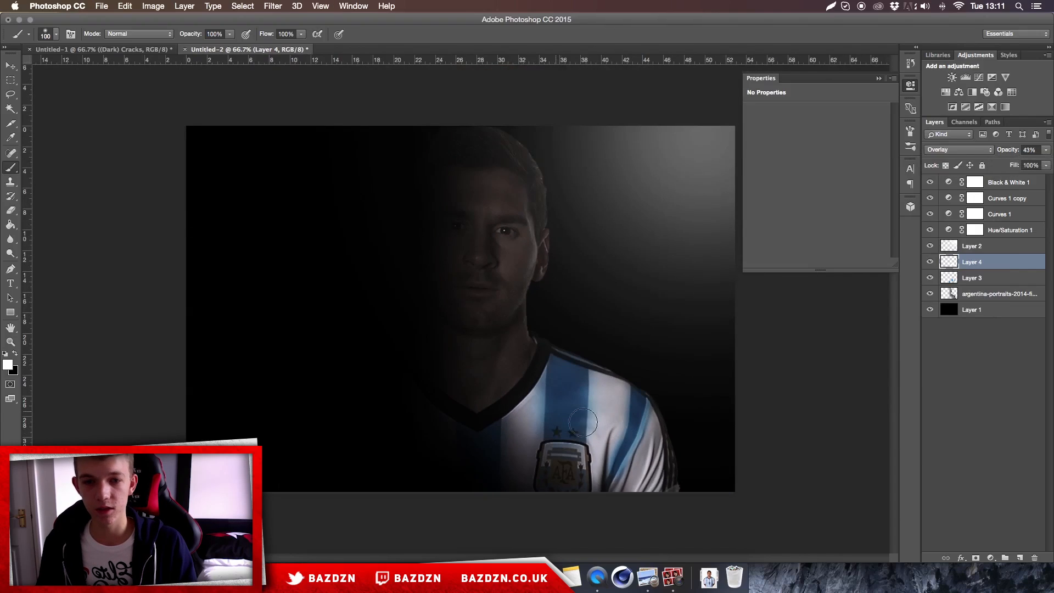
pyautogui.moveTo(966, 279); pyautogui.dragTo(980, 281)
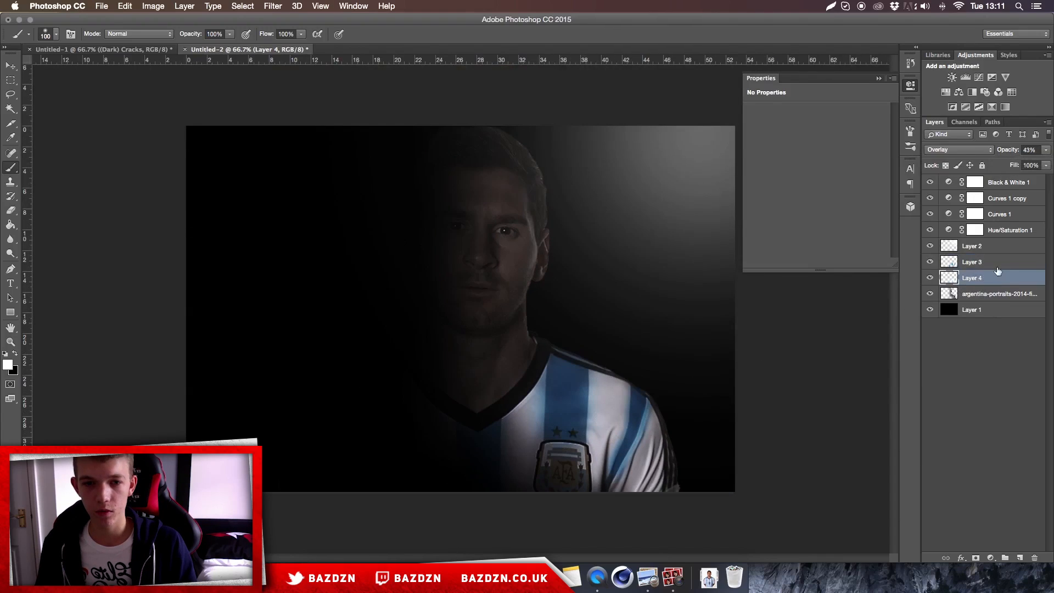
# Step: Undo Layer 4's reordering and opacity change, and reapply 43% opacity and its position beneath Layer 3
pyautogui.press('super+z')
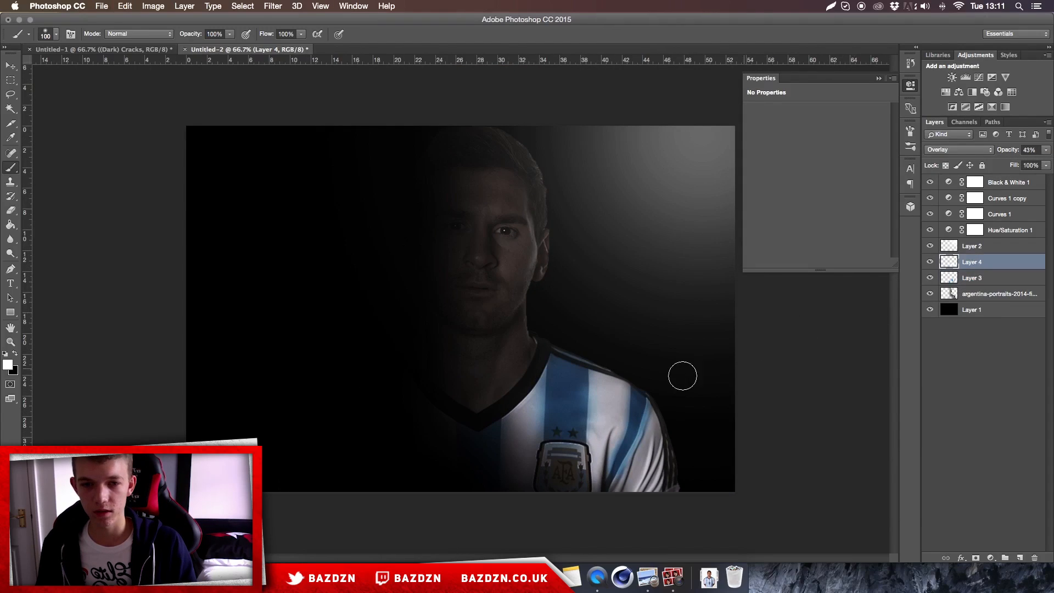
pyautogui.press('super+alt+z')
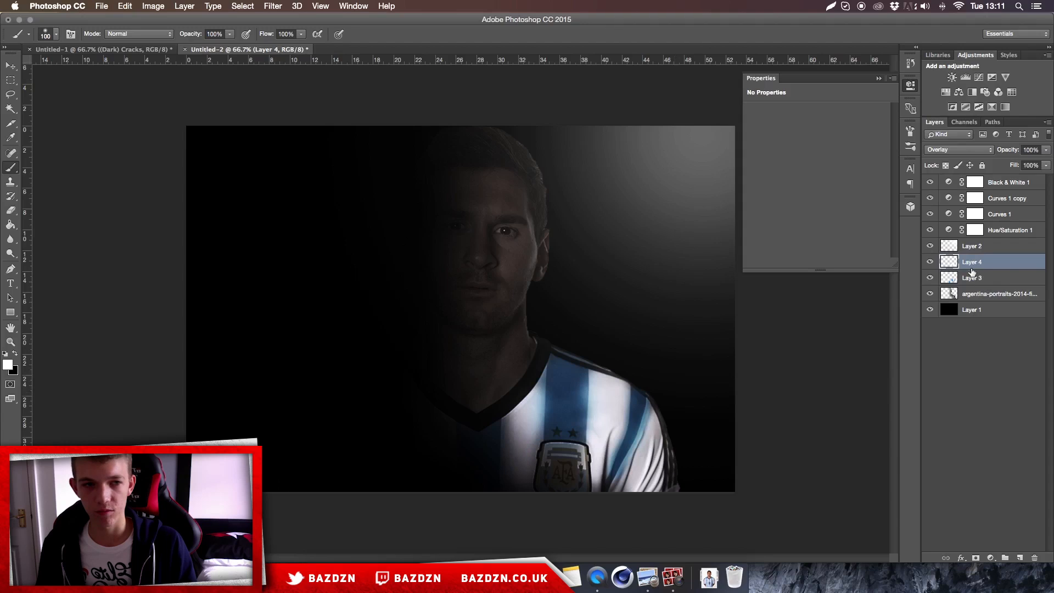
pyautogui.moveTo(1047, 148); pyautogui.dragTo(1018, 165)
pyautogui.moveTo(995, 264); pyautogui.dragTo(987, 281)
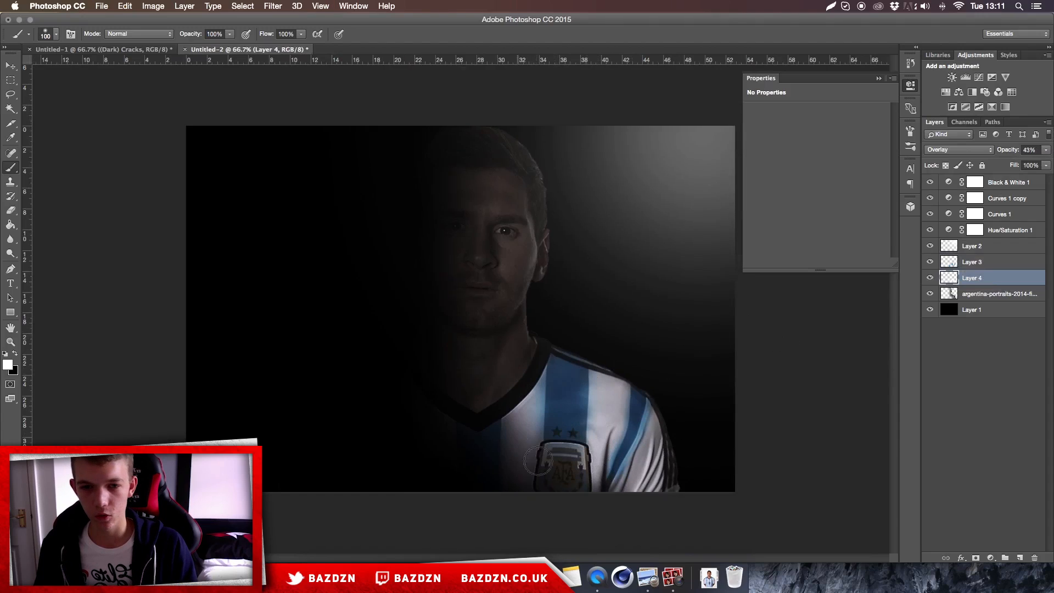
# Step: Check the reference artwork in Untitled-1, and open the Background Textures folder from the Dropbox Packs products in Finder
pyautogui.click(150, 50)
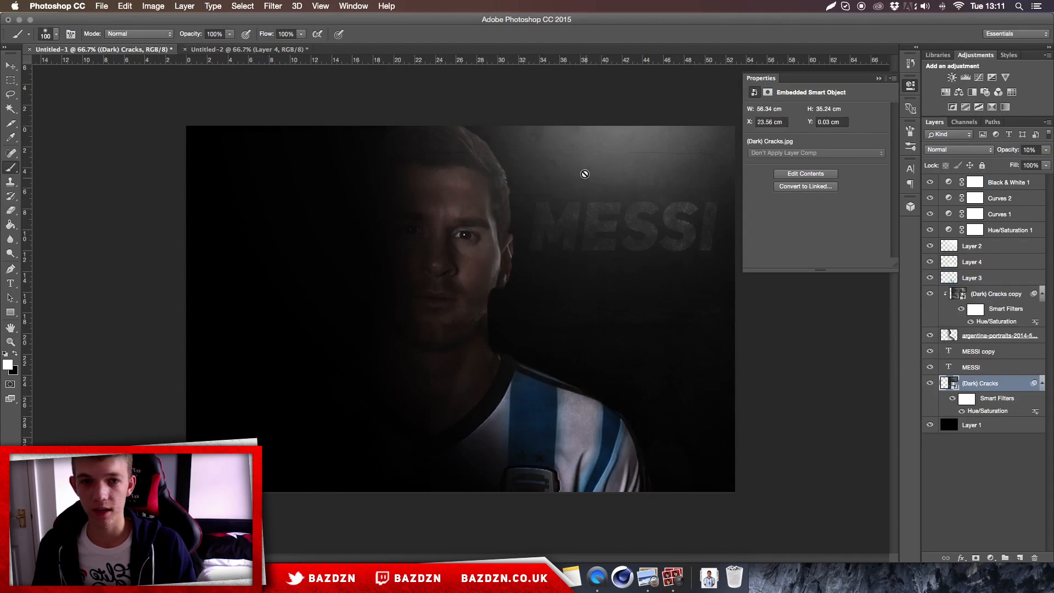
pyautogui.click(286, 50)
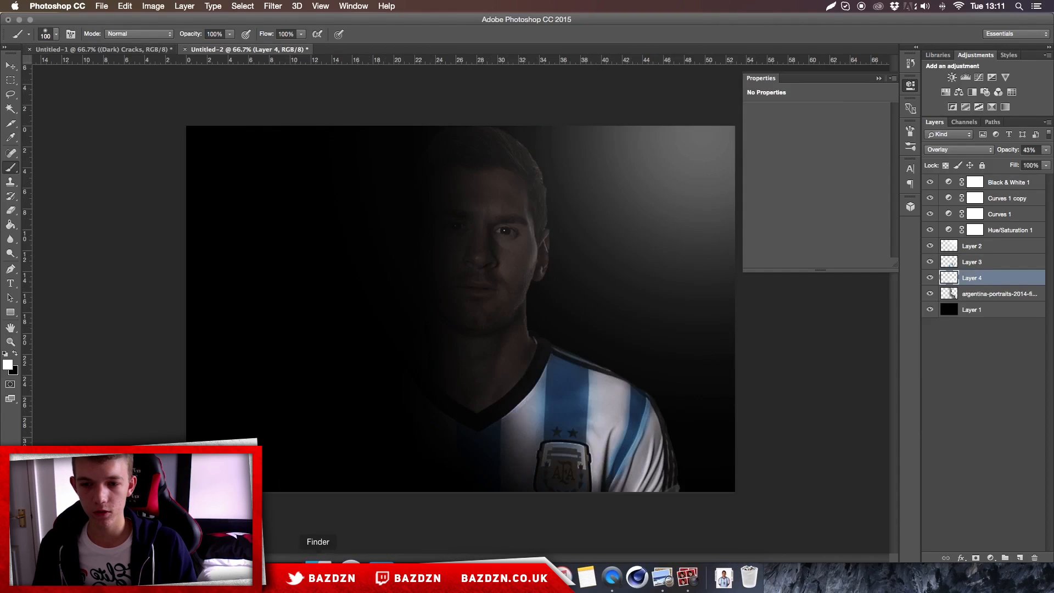
pyautogui.click(315, 575)
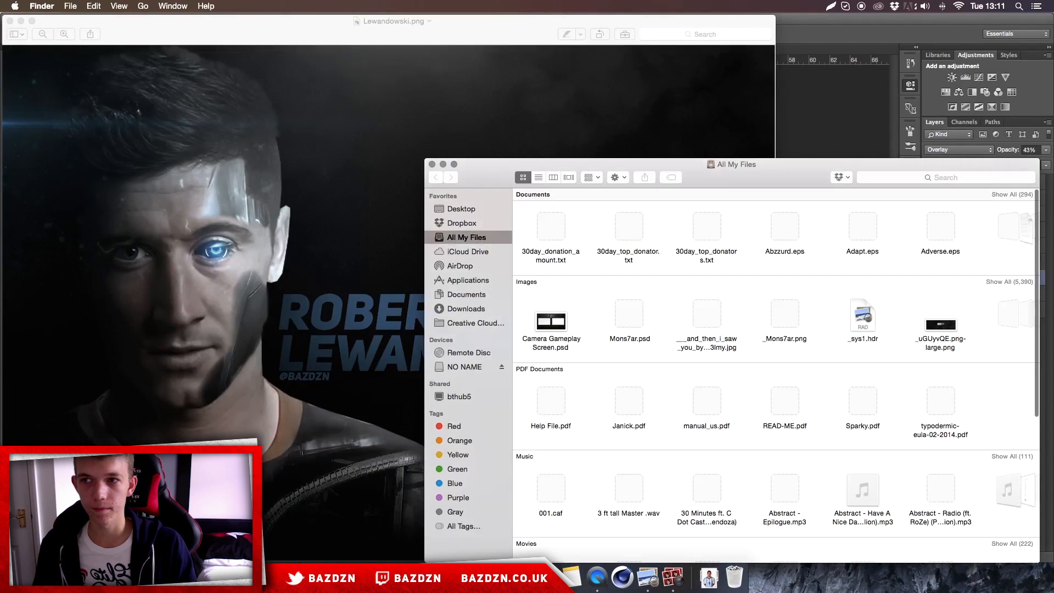
pyautogui.click(10, 21)
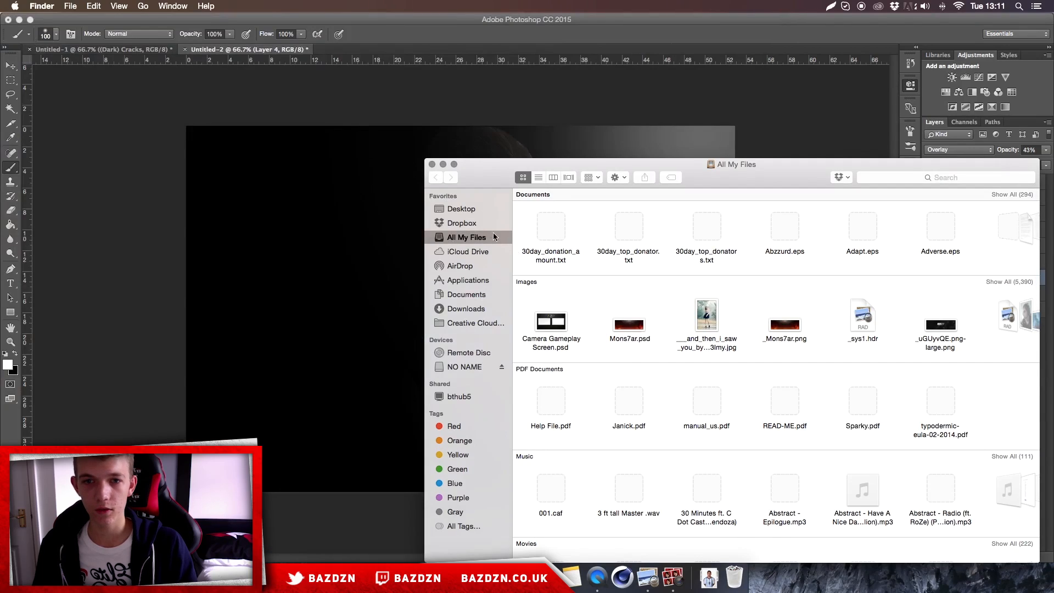
pyautogui.click(462, 223)
pyautogui.click(555, 203)
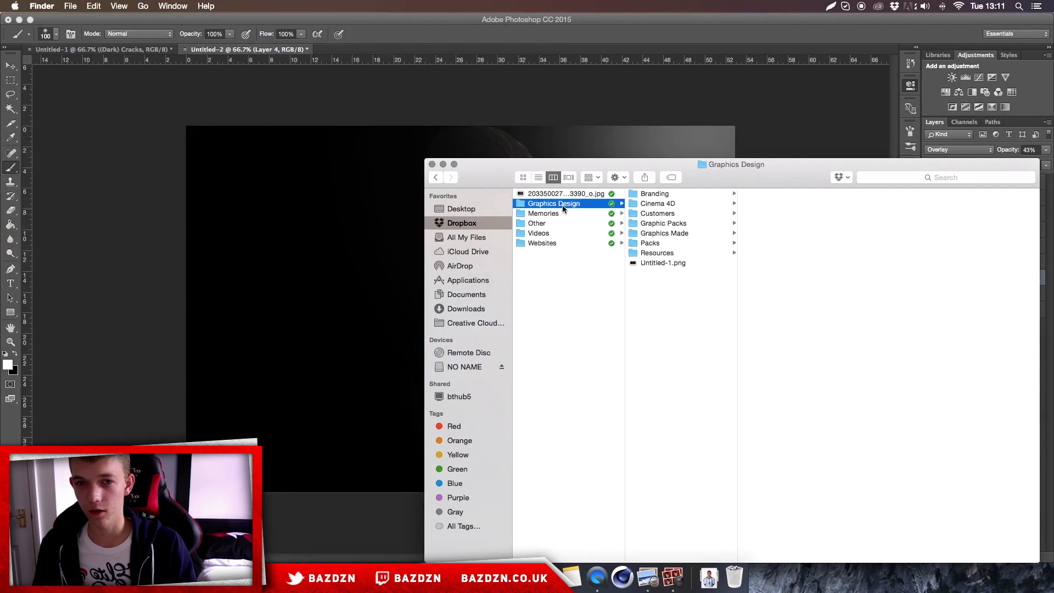
pyautogui.click(676, 223)
pyautogui.click(662, 243)
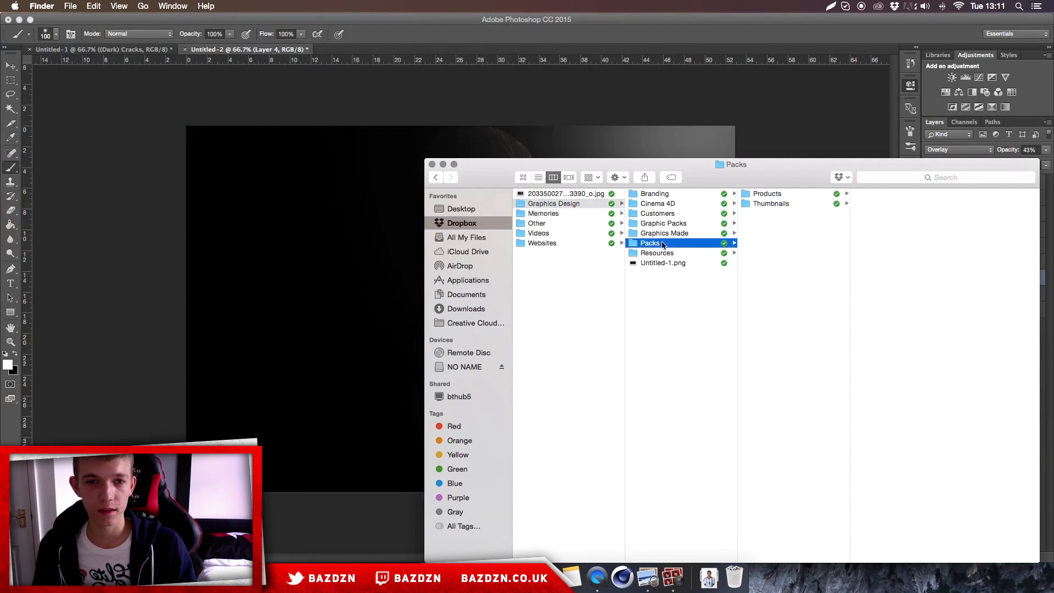
pyautogui.click(815, 194)
pyautogui.click(885, 203)
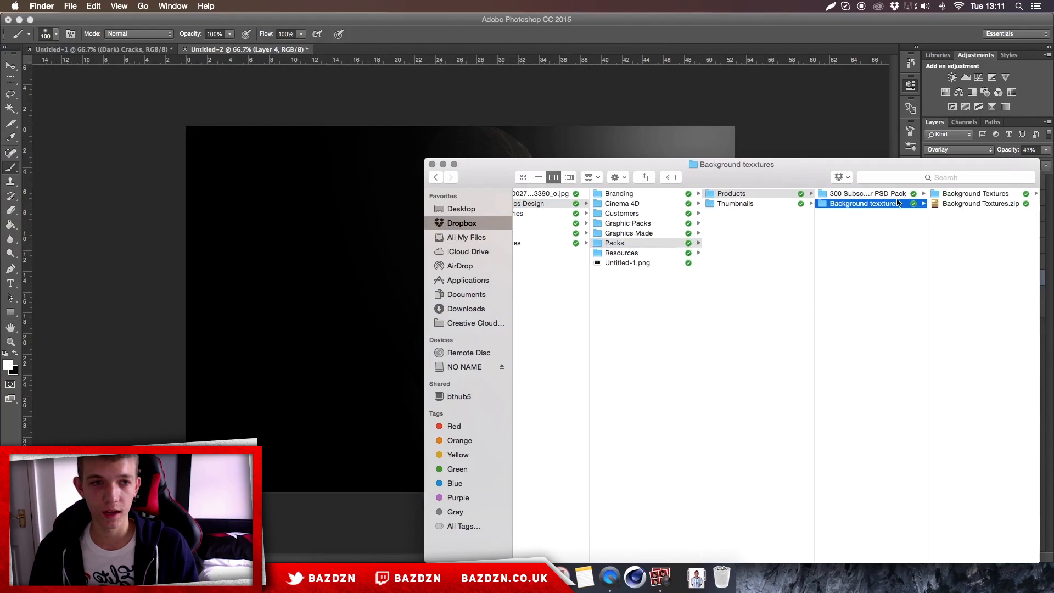
pyautogui.click(980, 194)
pyautogui.moveTo(835, 171); pyautogui.dragTo(501, 173)
# Step: Pick (Dark) Cracks.jpg from the texture files and place it in Untitled-2, enlarged to cover the canvas
pyautogui.click(649, 226)
pyautogui.click(543, 237)
pyautogui.click(538, 226)
pyautogui.click(534, 197)
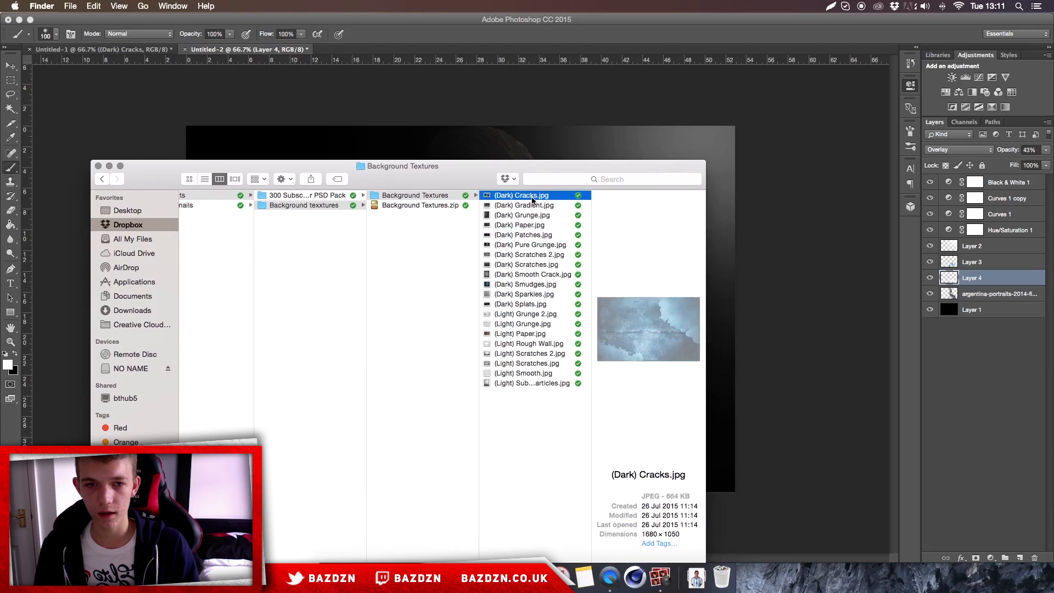
pyautogui.moveTo(541, 196); pyautogui.dragTo(592, 149)
pyautogui.moveTo(735, 130); pyautogui.dragTo(792, 101)
pyautogui.press('Return')
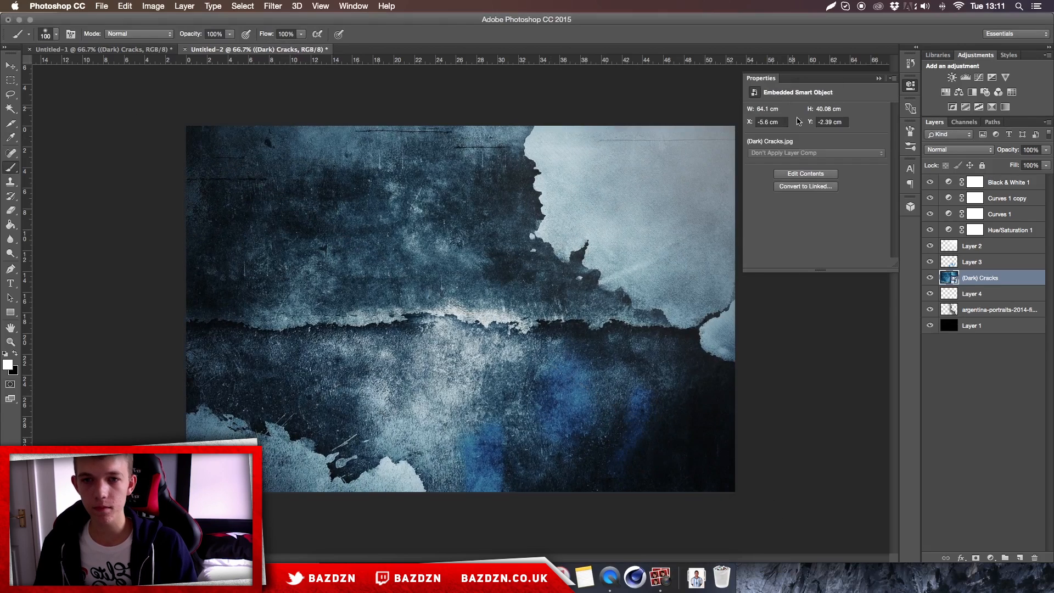
# Step: Move the (Dark) Cracks layer beneath the portrait layer and lower its opacity to 17%
pyautogui.moveTo(1014, 278); pyautogui.dragTo(1009, 317)
pyautogui.press('v')
pyautogui.click(1047, 150)
pyautogui.moveTo(1008, 165); pyautogui.dragTo(1004, 165)
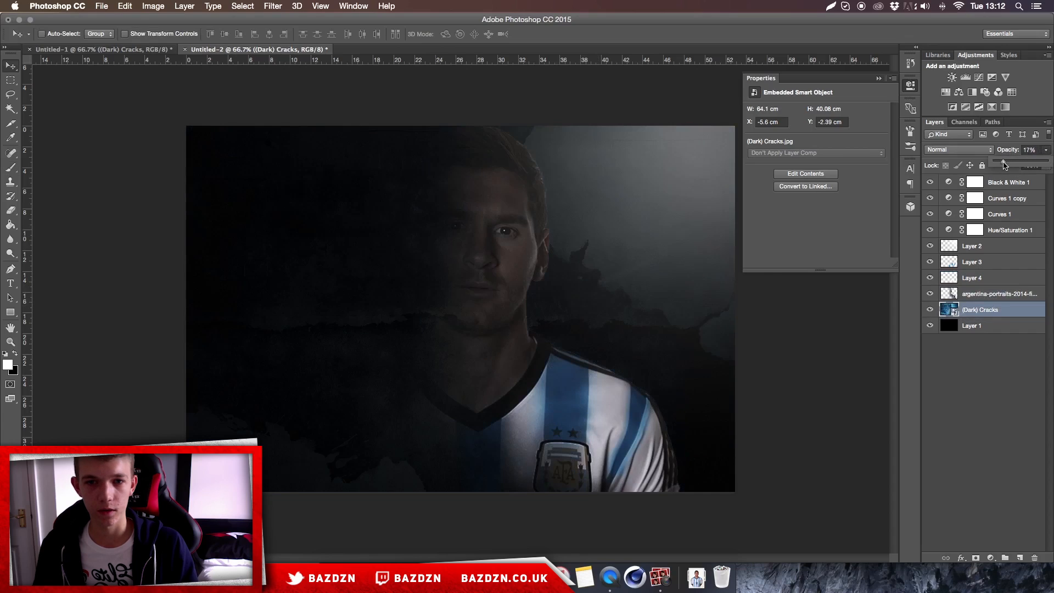
pyautogui.click(992, 311)
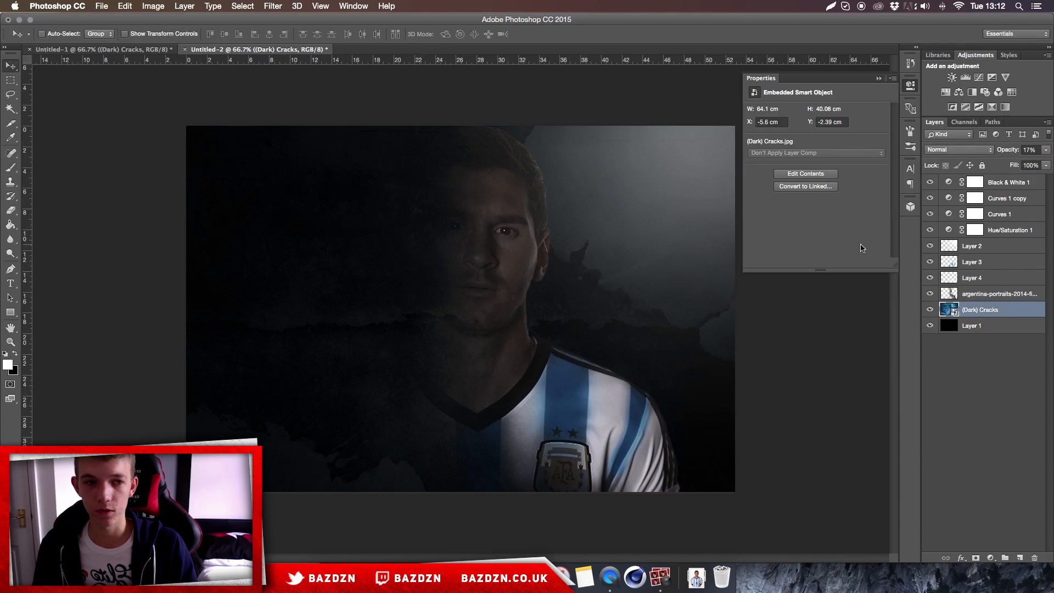
# Step: Remove the blue tint from the (Dark) Cracks texture by lowering its saturation with a Hue/Saturation adjustment
pyautogui.click(153, 6)
pyautogui.moveTo(186, 37)
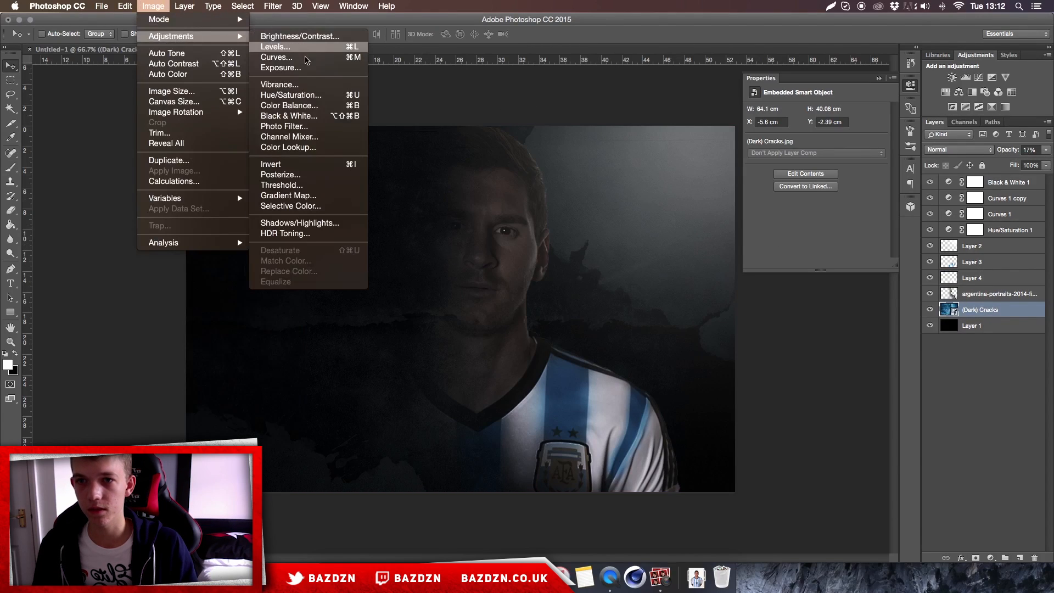
pyautogui.click(299, 97)
pyautogui.moveTo(500, 283); pyautogui.dragTo(401, 281)
pyautogui.press('Return')
# Step: Shift the (Dark) Cracks texture to the right to X 0 cm, undoing the last extra nudge
pyautogui.press('v')
pyautogui.moveTo(614, 279); pyautogui.dragTo(626, 281)
pyautogui.moveTo(705, 238); pyautogui.dragTo(680, 242)
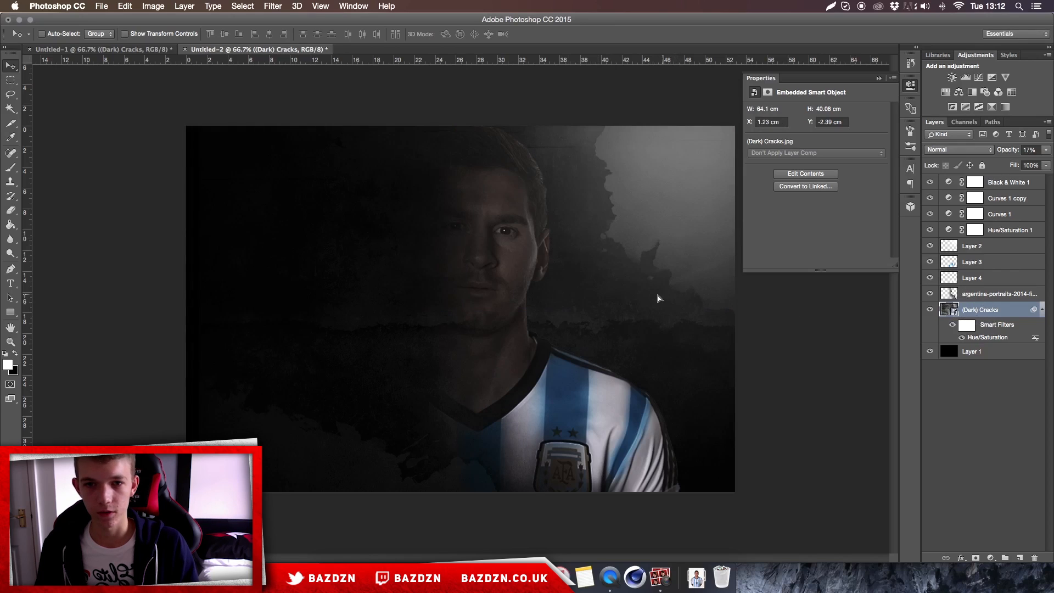
pyautogui.press('super+z')
# Step: Duplicate the (Dark) Cracks layer, place the copy above the portrait layer and clip it to the portrait
pyautogui.press('super+j')
pyautogui.moveTo(989, 314); pyautogui.dragTo(970, 300)
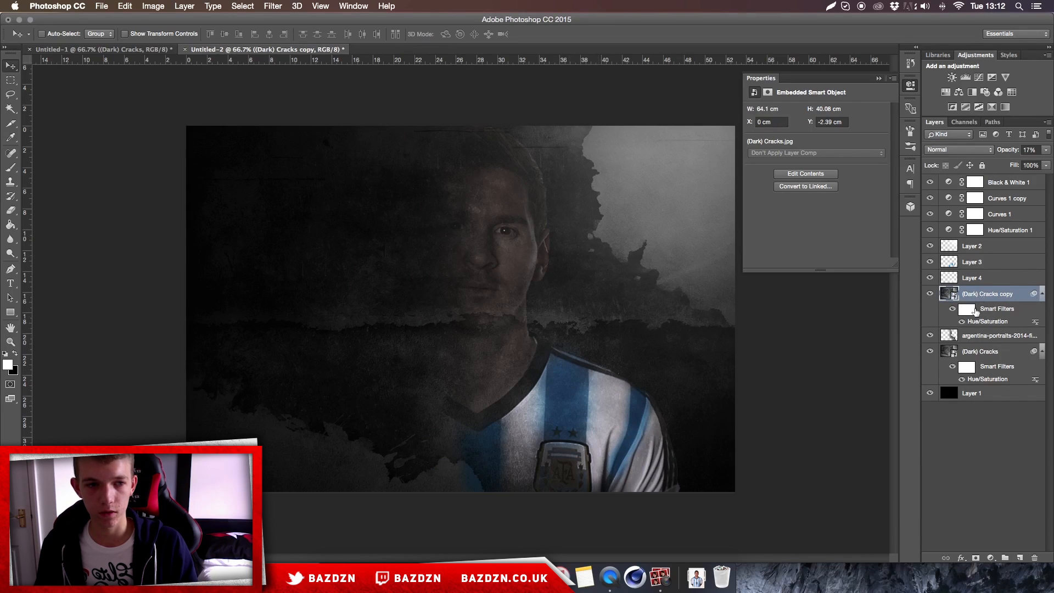
pyautogui.click(886, 314)
# Step: Reduce the opacity of the clipped (Dark) Cracks copy to 11%
pyautogui.click(1047, 151)
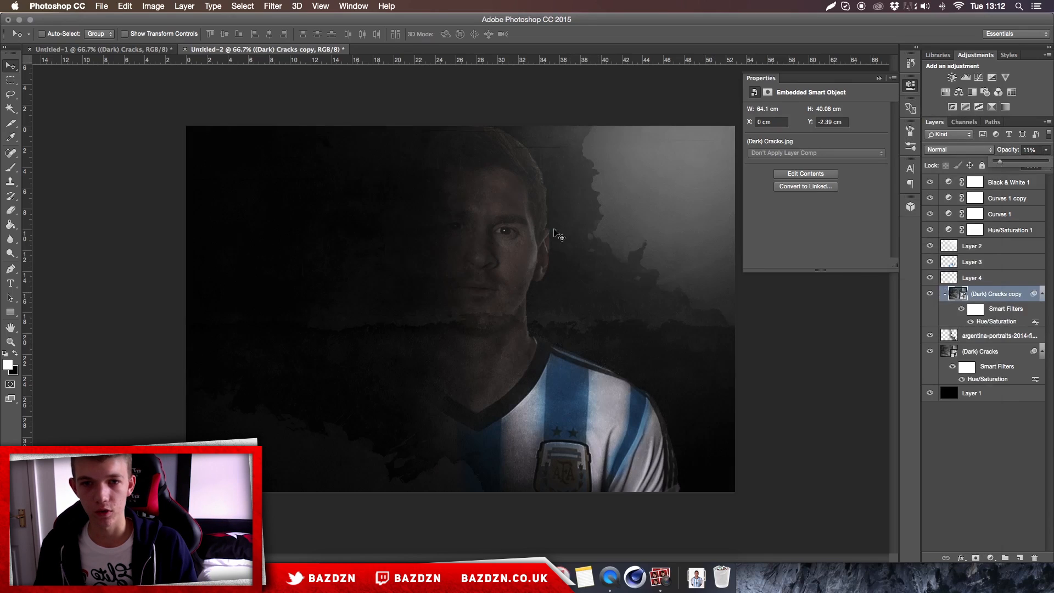
pyautogui.press('super+plus')
pyautogui.press('super+minus')
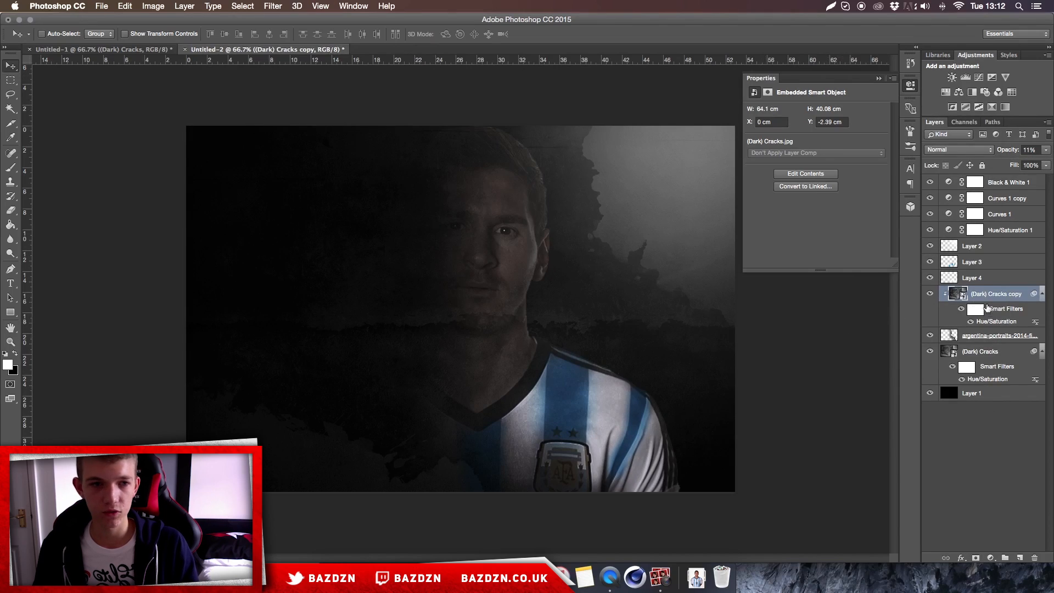
# Step: Move the original (Dark) Cracks texture behind the player right to about X 13.86 cm
pyautogui.click(980, 351)
pyautogui.moveTo(608, 312); pyautogui.dragTo(709, 311)
pyautogui.moveTo(635, 283); pyautogui.dragTo(676, 278)
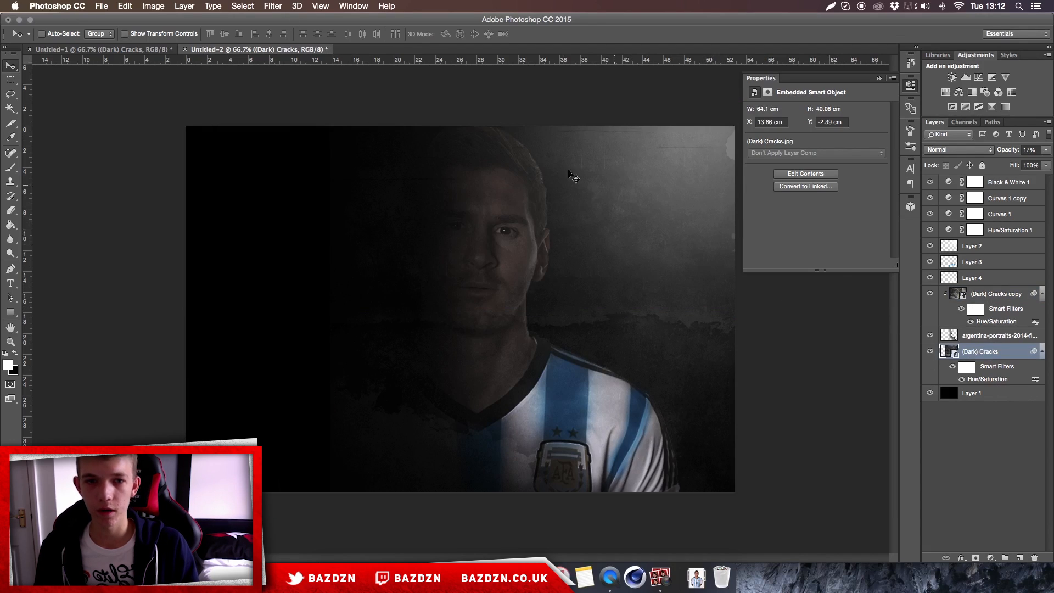
# Step: Apply a Gaussian Blur with a 3.3 pixel radius to the original (Dark) Cracks background layer
pyautogui.click(273, 6)
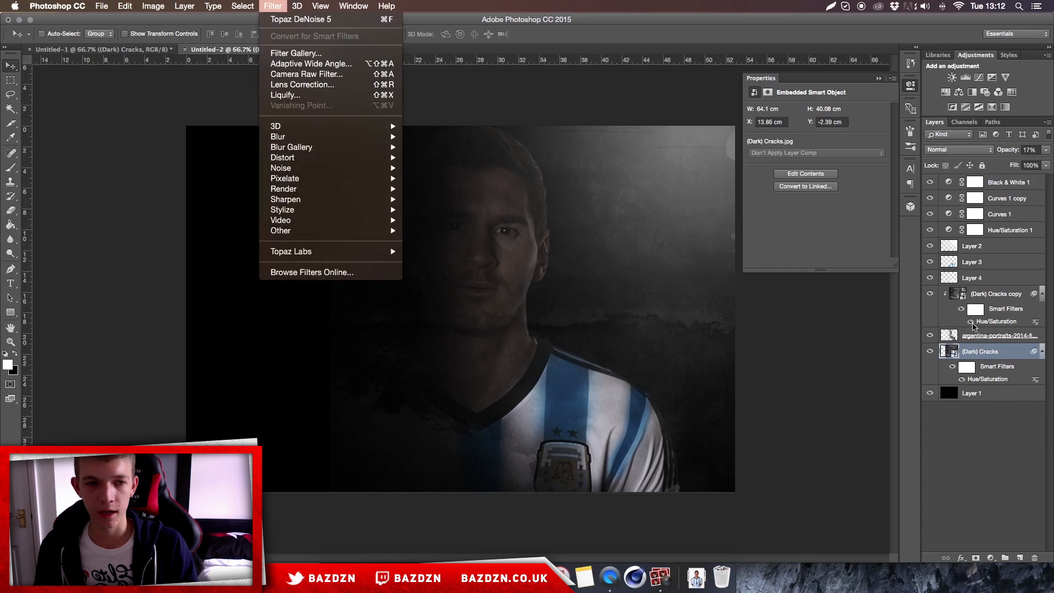
pyautogui.click(996, 354)
pyautogui.click(273, 6)
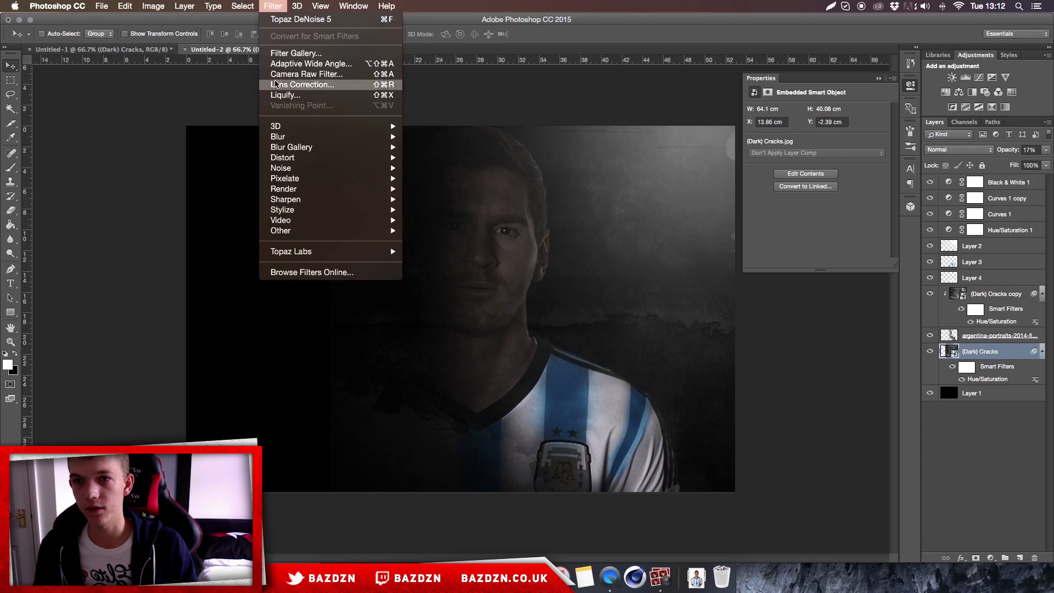
pyautogui.moveTo(352, 136)
pyautogui.click(442, 178)
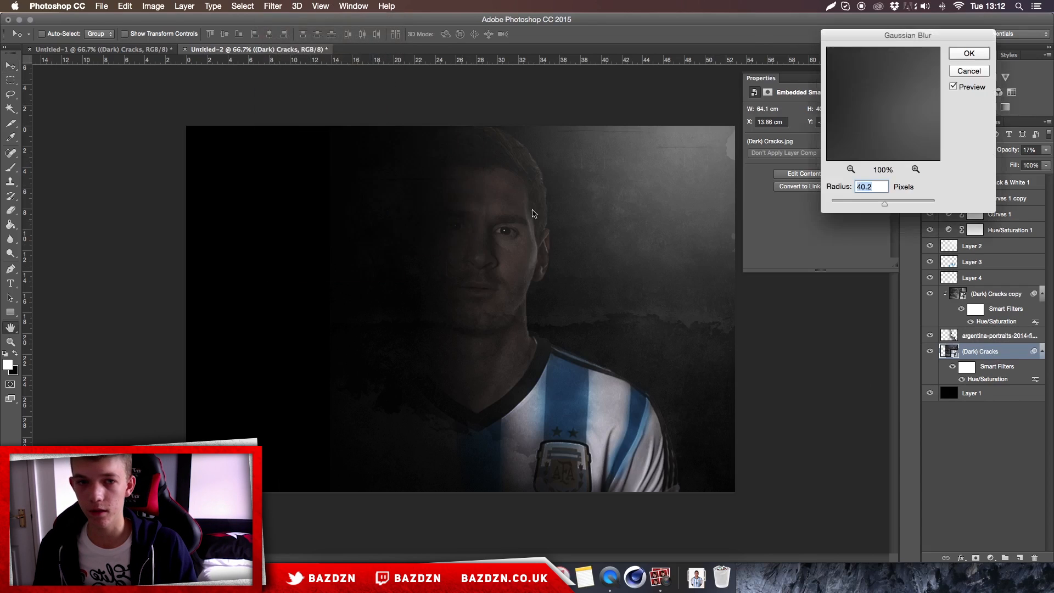
pyautogui.moveTo(859, 202); pyautogui.dragTo(844, 205)
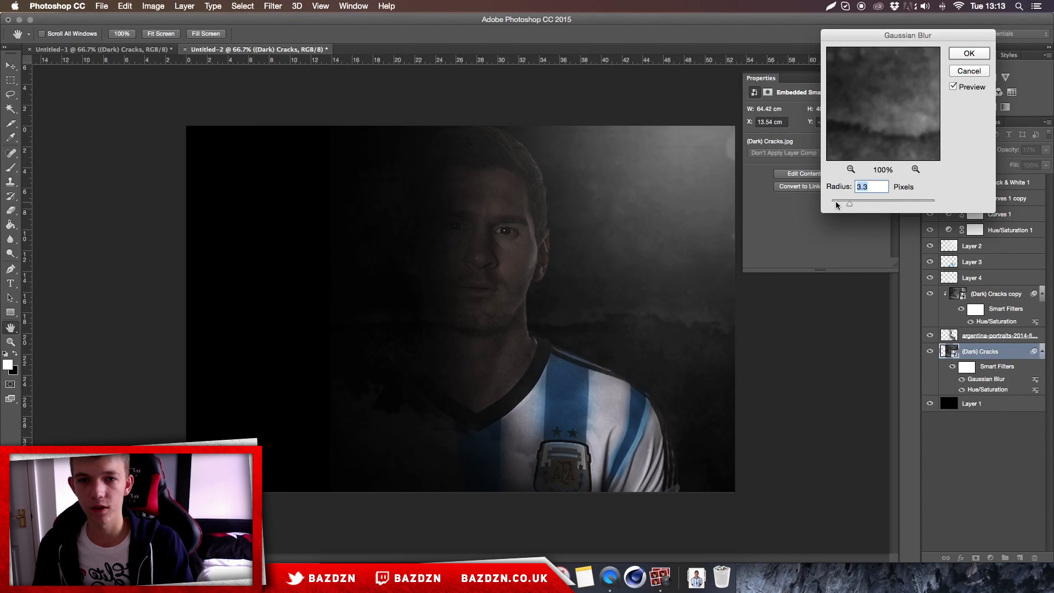
pyautogui.press('Return')
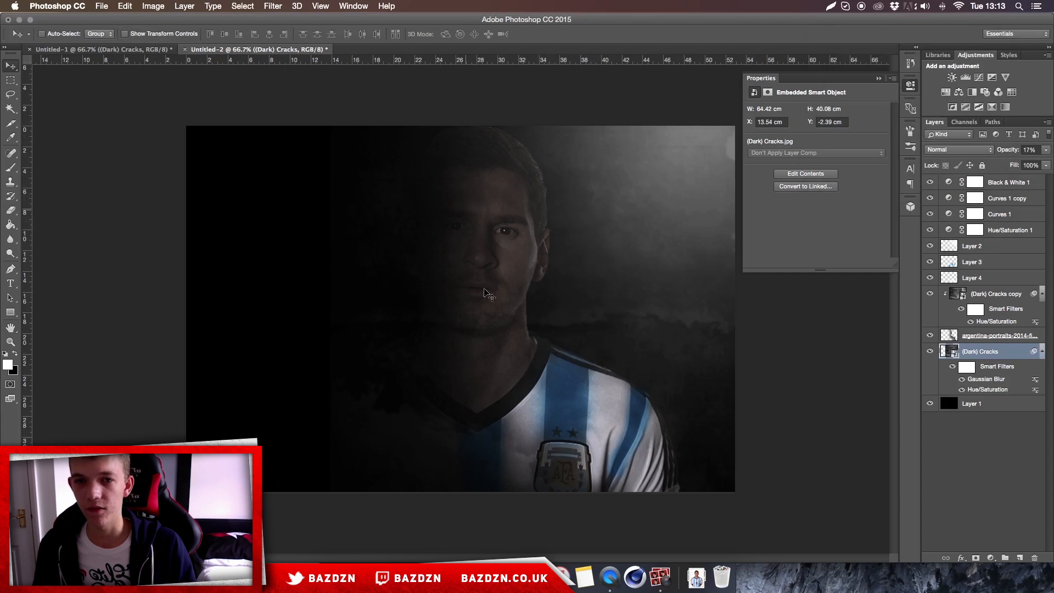
# Step: Add a new empty layer directly above the clipped (Dark) Cracks copy
pyautogui.click(975, 261)
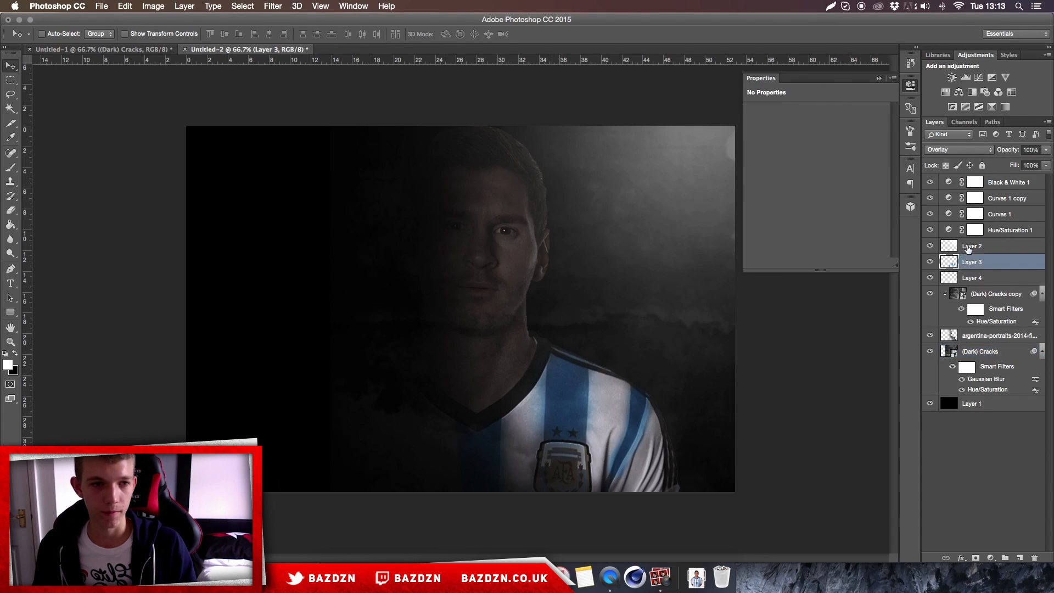
pyautogui.click(976, 297)
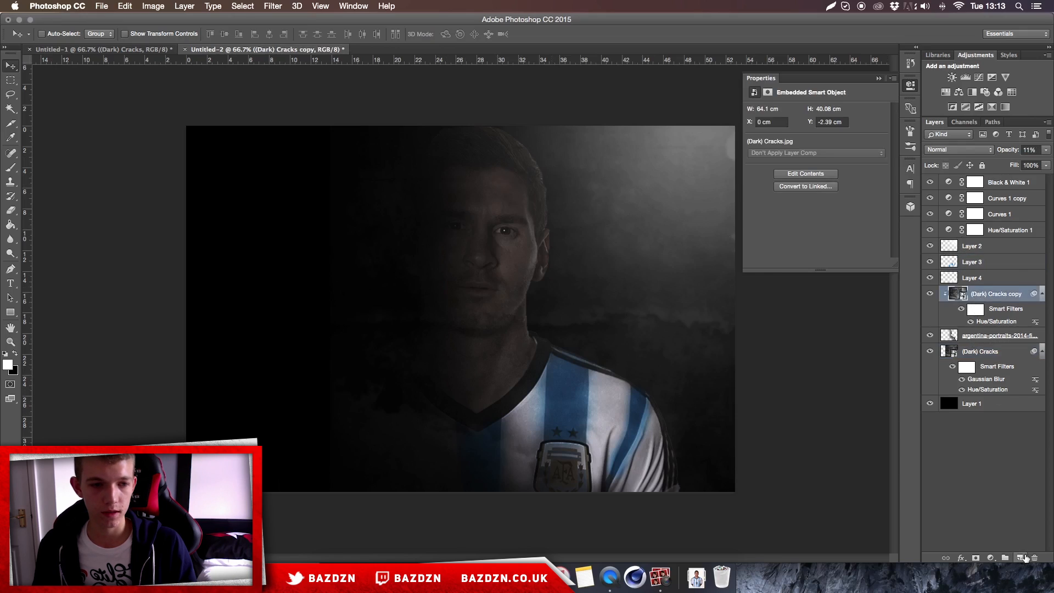
pyautogui.click(1019, 557)
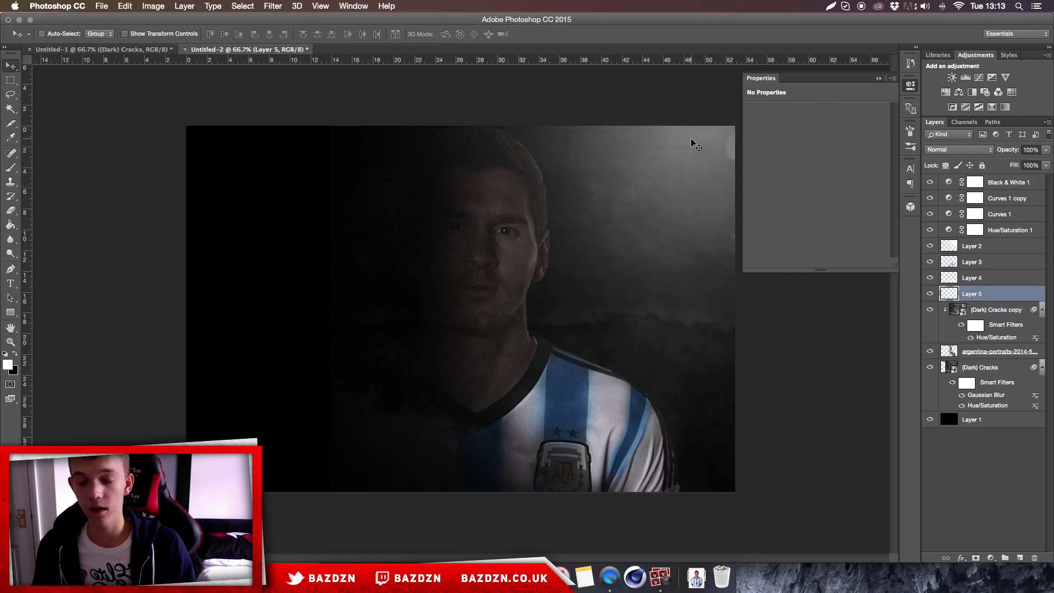
# Step: Paint a white band along the lit edge of the head, neck, shoulder and sleeve with a 150 px brush
pyautogui.press('b')
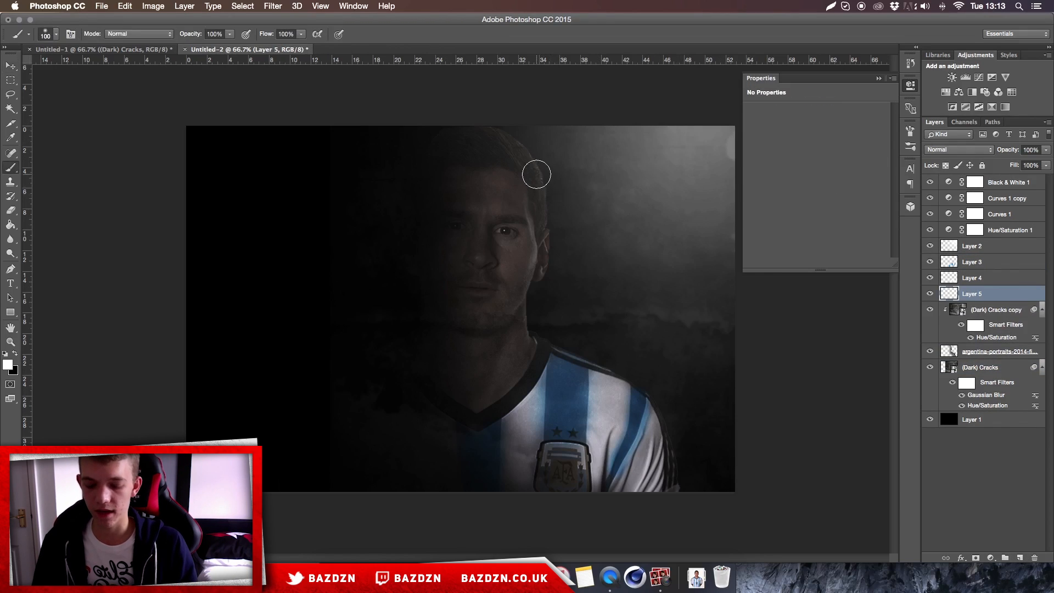
pyautogui.press(']')
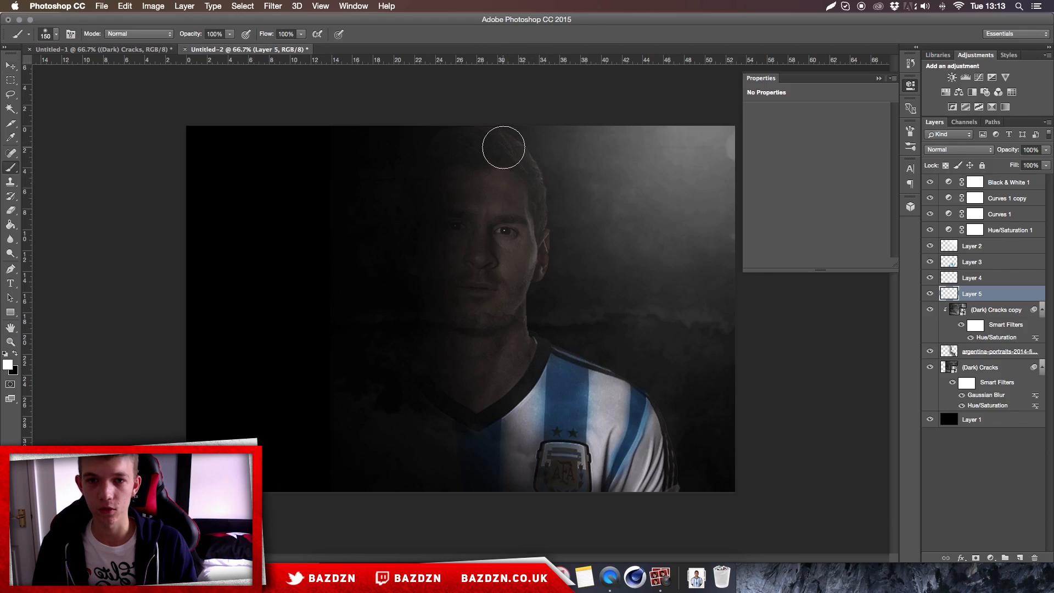
pyautogui.moveTo(505, 146)
pyautogui.mouseDown()
pyautogui.moveTo(535, 239)
pyautogui.moveTo(514, 278)
pyautogui.moveTo(520, 355)
pyautogui.moveTo(599, 385)
pyautogui.moveTo(660, 479)
pyautogui.mouseUp()
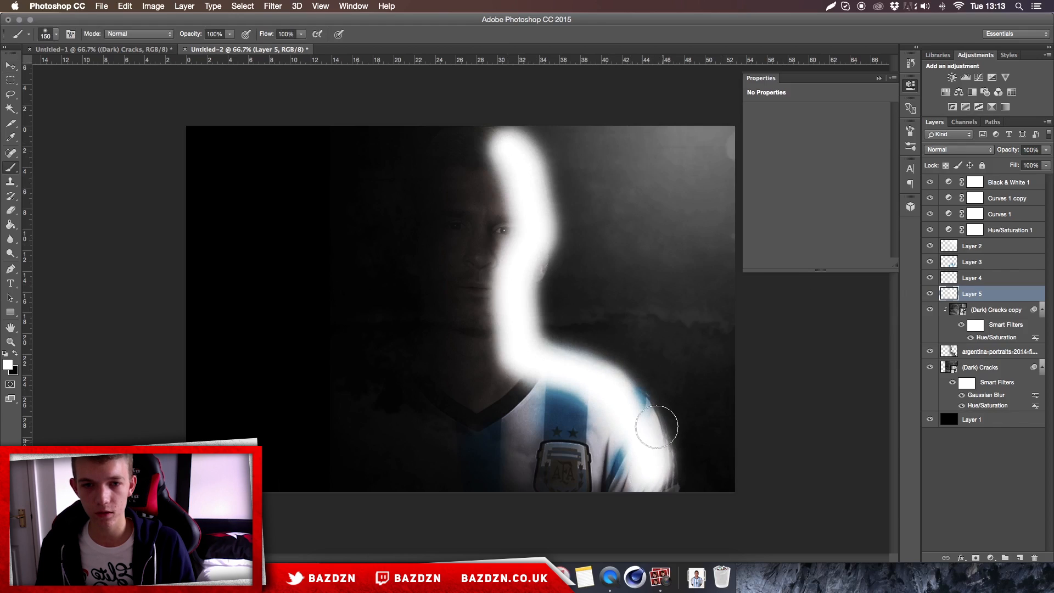
pyautogui.click(648, 426)
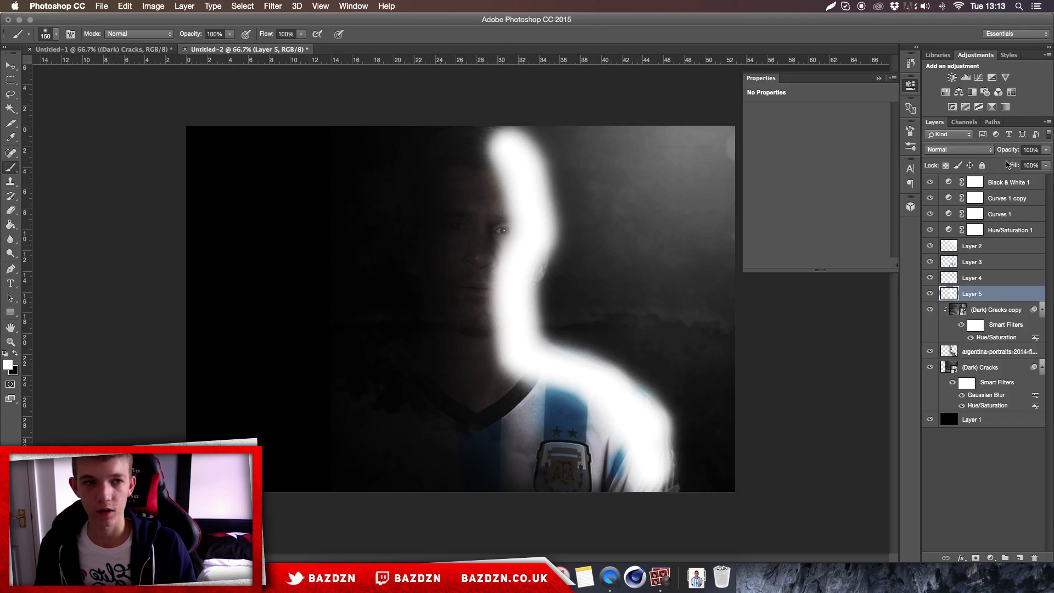
# Step: Set the blend mode of the white-painted Layer 5 to Overlay
pyautogui.click(970, 151)
pyautogui.click(1004, 295)
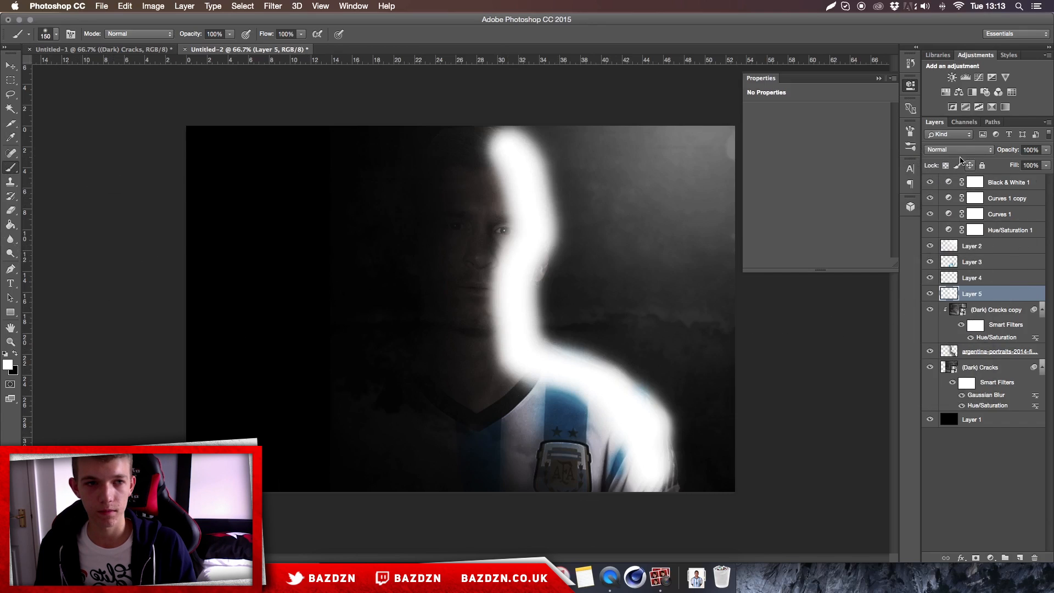
pyautogui.click(956, 150)
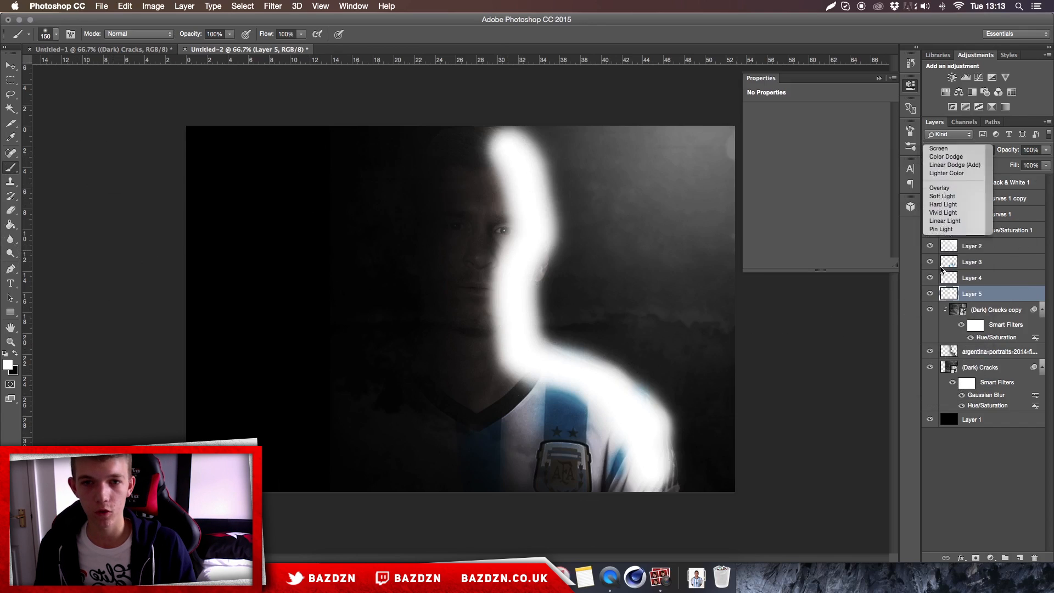
pyautogui.click(939, 188)
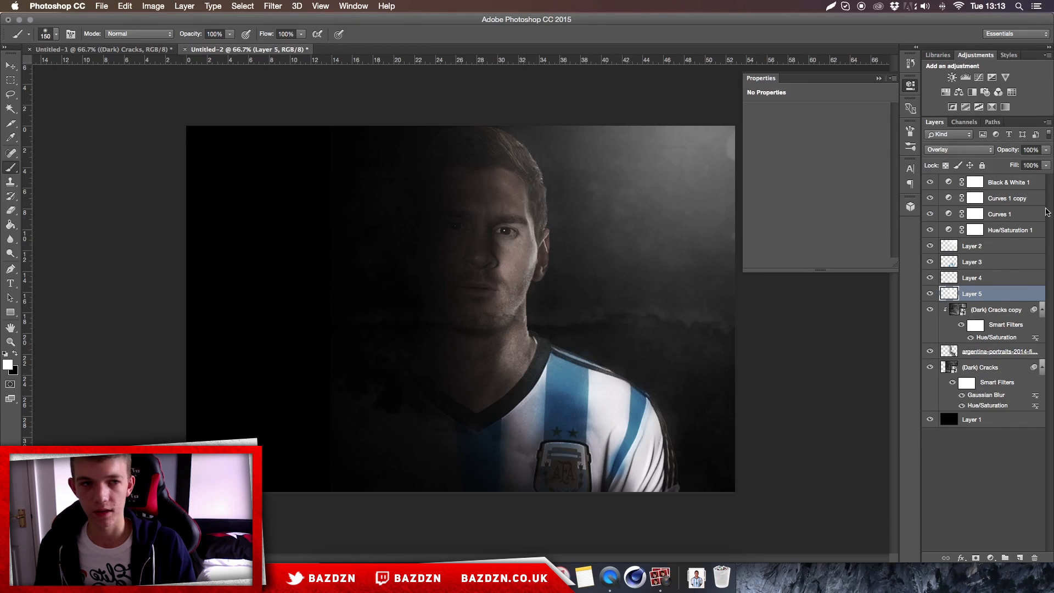
# Step: Lower the opacity of the white-painted Layer 5 to 62%
pyautogui.click(1045, 149)
pyautogui.moveTo(1046, 162)
pyautogui.mouseDown()
pyautogui.moveTo(1021, 165)
pyautogui.moveTo(1032, 163)
pyautogui.mouseUp()
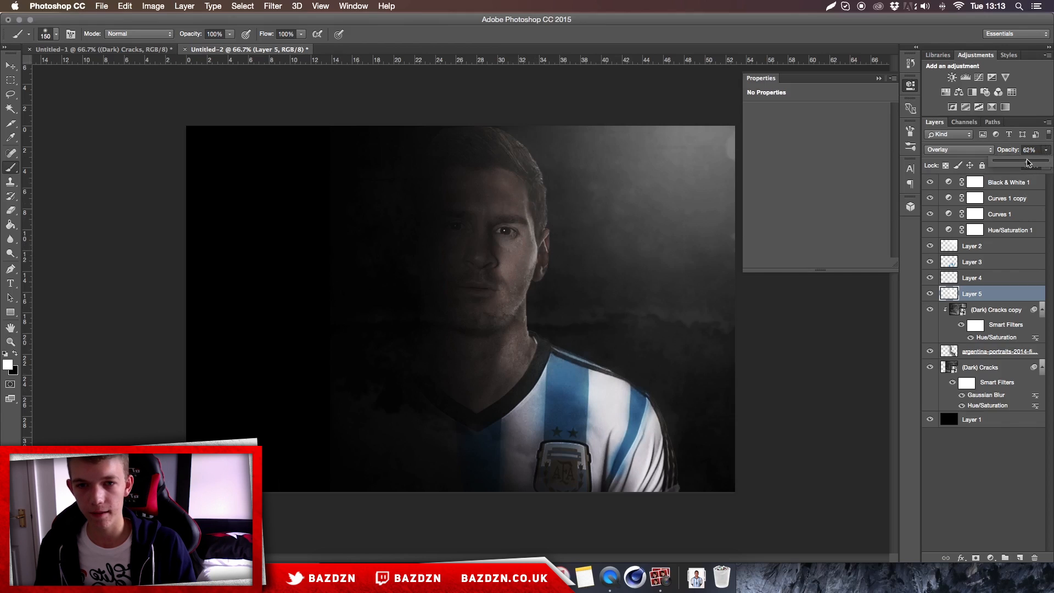
pyautogui.press('super+minus')
pyautogui.press('super+plus')
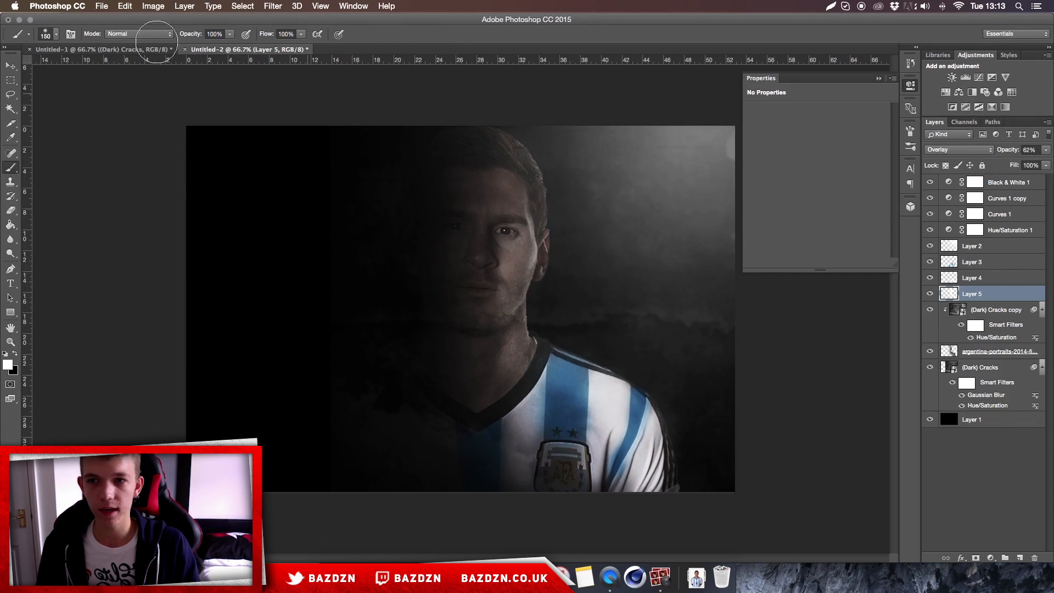
# Step: Check the Untitled-1 artwork for reference and add the white title MESSI beside the player's face in Untitled-2
pyautogui.click(111, 52)
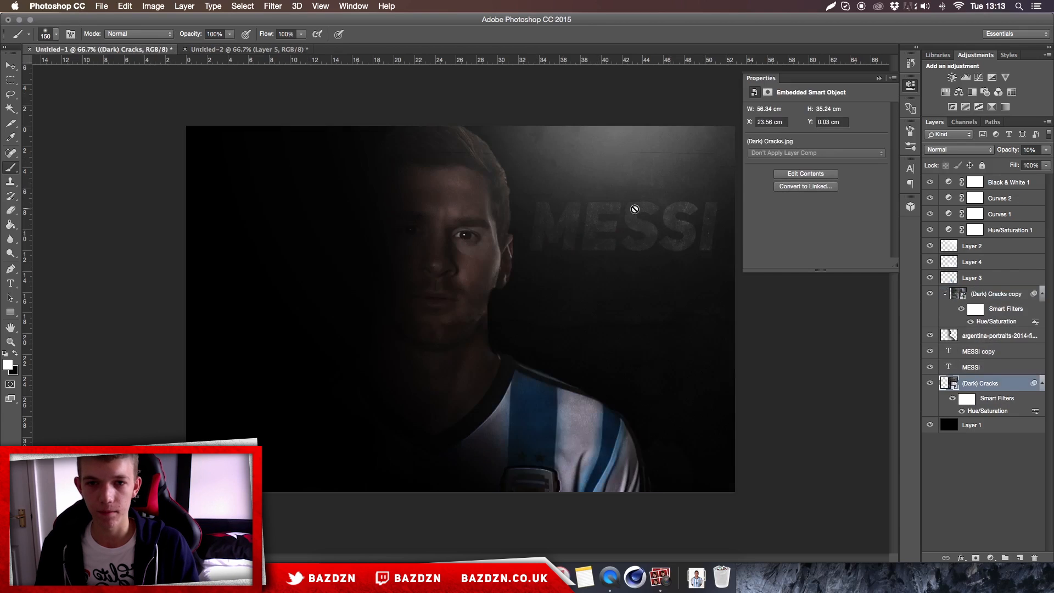
pyautogui.click(242, 49)
pyautogui.press('space')
pyautogui.press('t')
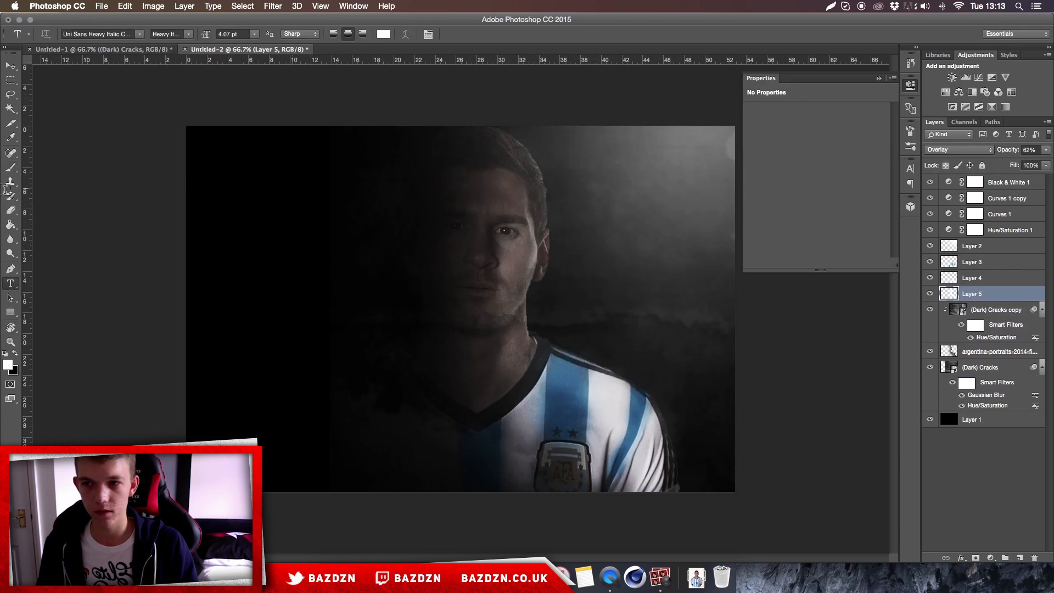
pyautogui.click(603, 234)
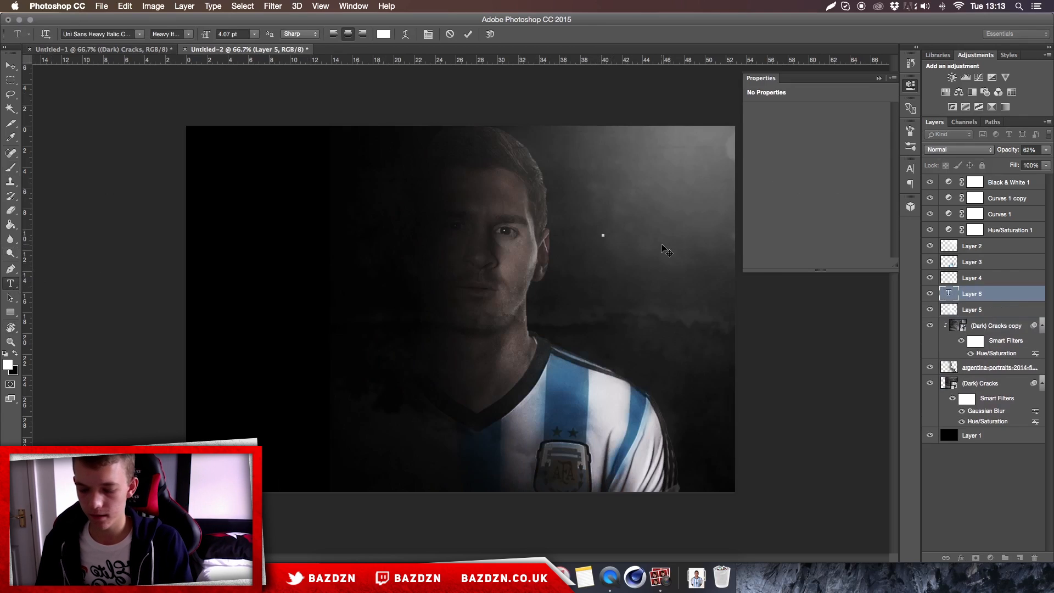
pyautogui.moveTo(605, 236); pyautogui.dragTo(659, 263)
pyautogui.click(10, 66)
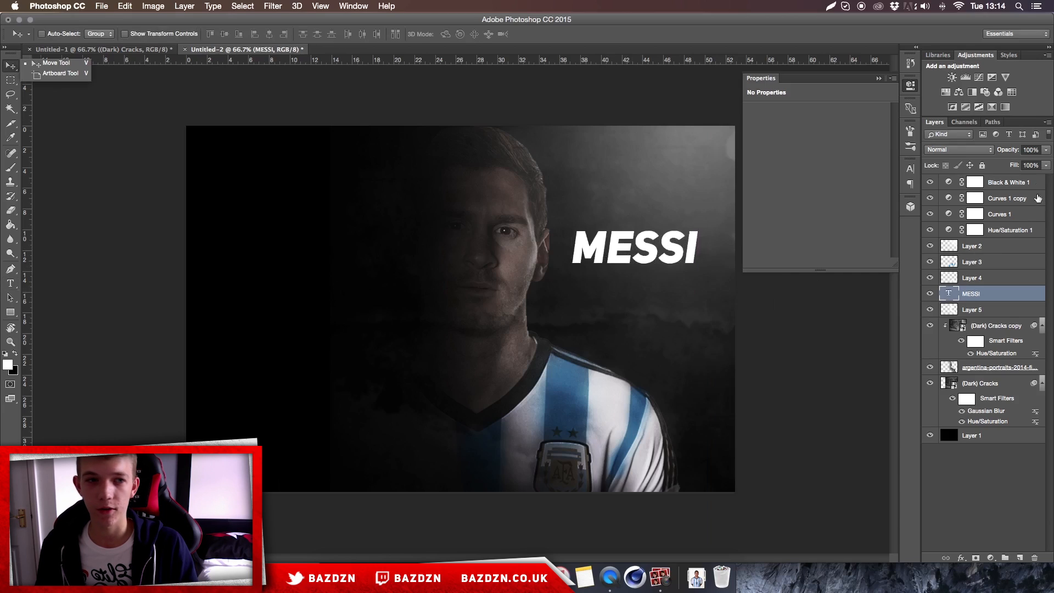
# Step: Set the blend mode of the MESSI text layer to Overlay
pyautogui.click(956, 149)
pyautogui.click(955, 151)
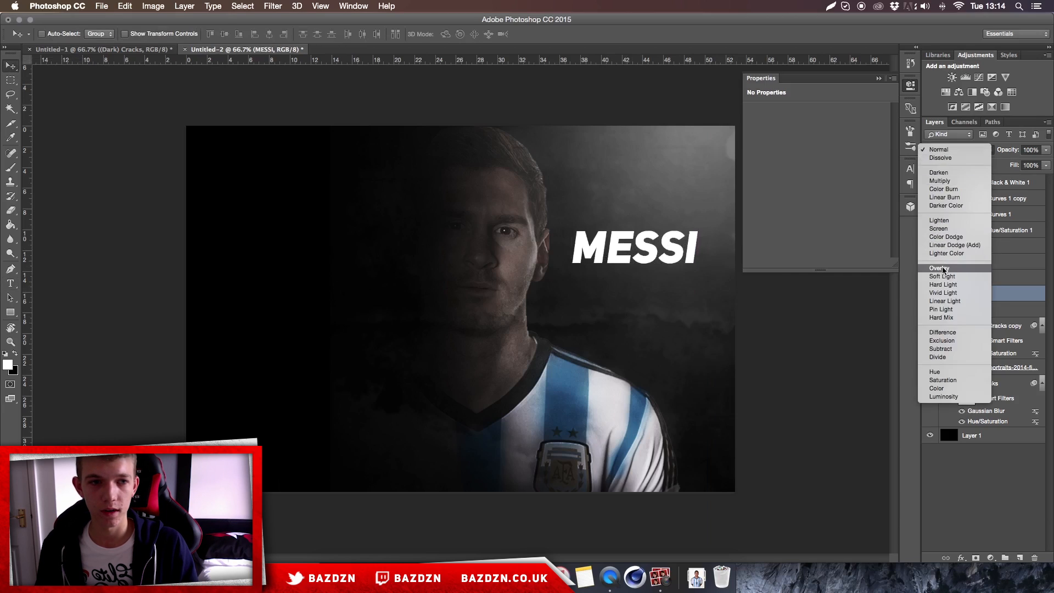
pyautogui.click(983, 268)
# Step: Scale the MESSI text up proportionally about its centre to about 130.7%
pyautogui.hotkey('ctrl', 't')
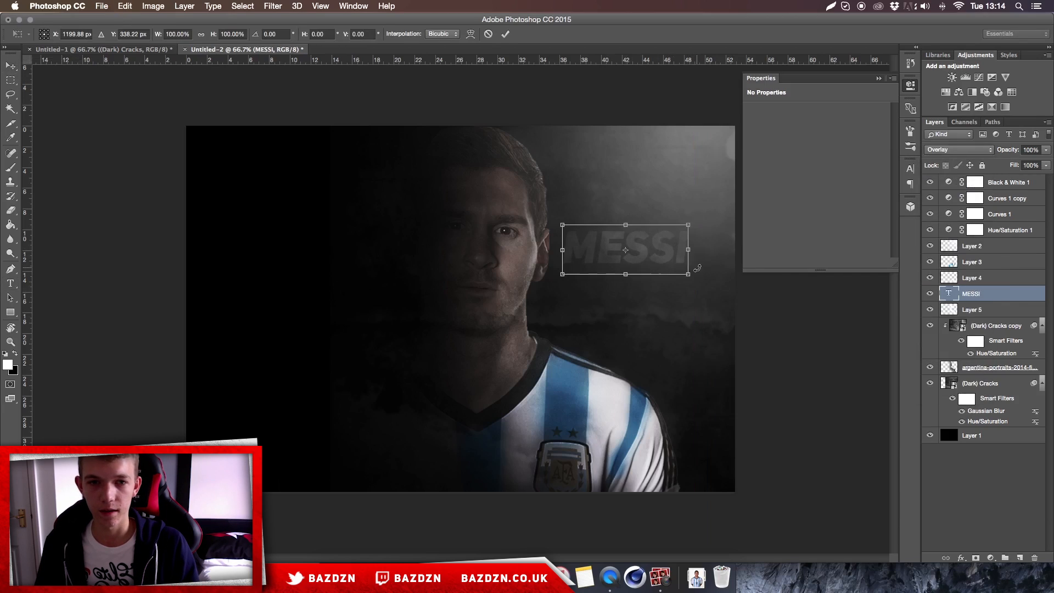
pyautogui.moveTo(688, 276); pyautogui.dragTo(710, 282)
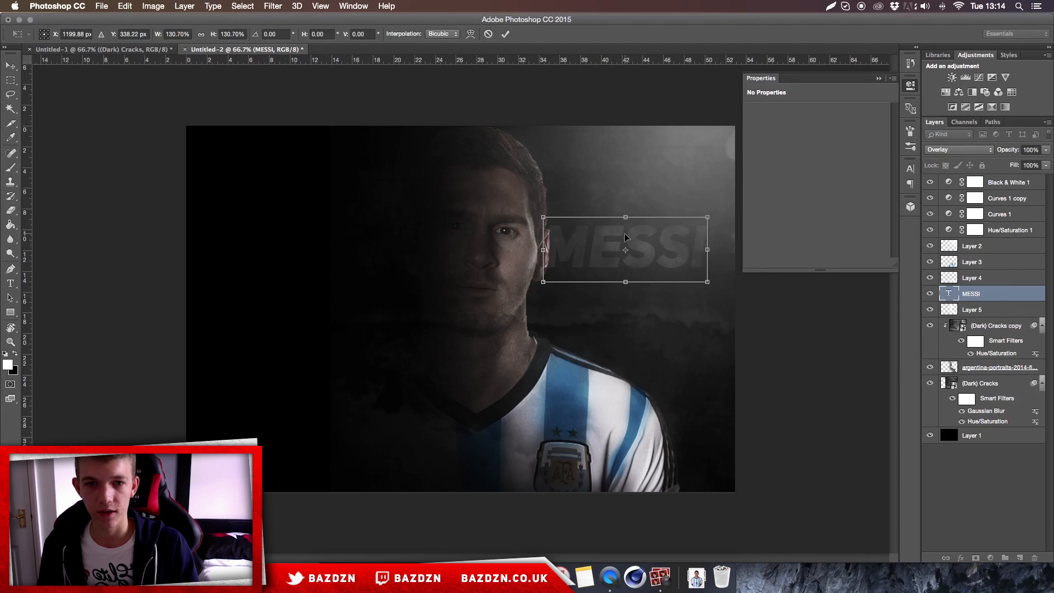
pyautogui.press('Return')
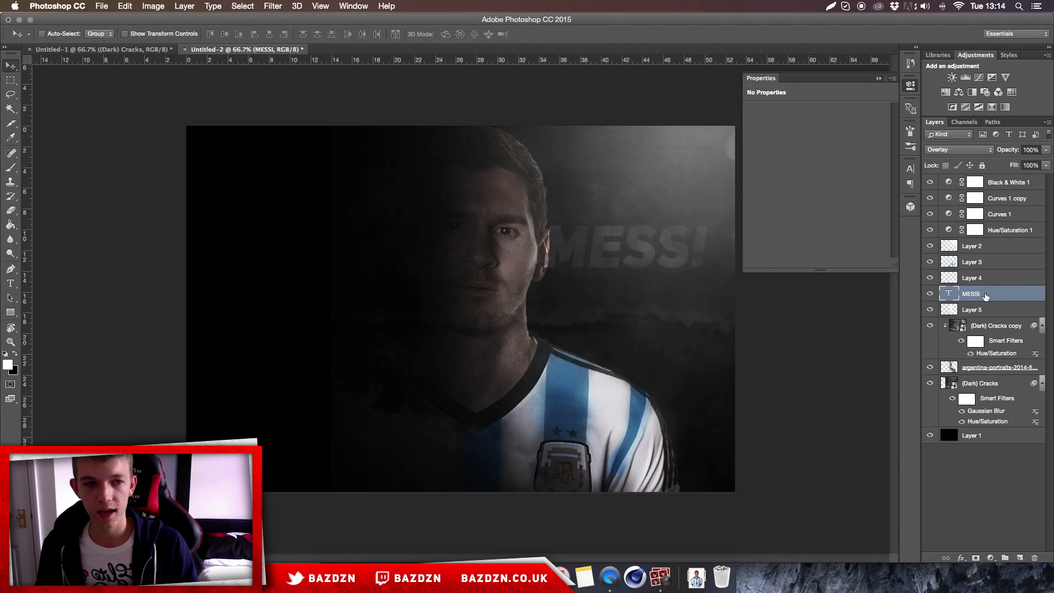
# Step: Place the MESSI text layer directly beneath the player cut-out layer and shift the text slightly down and right, beside the ear
pyautogui.moveTo(991, 366); pyautogui.dragTo(991, 376)
pyautogui.moveTo(593, 267); pyautogui.dragTo(612, 277)
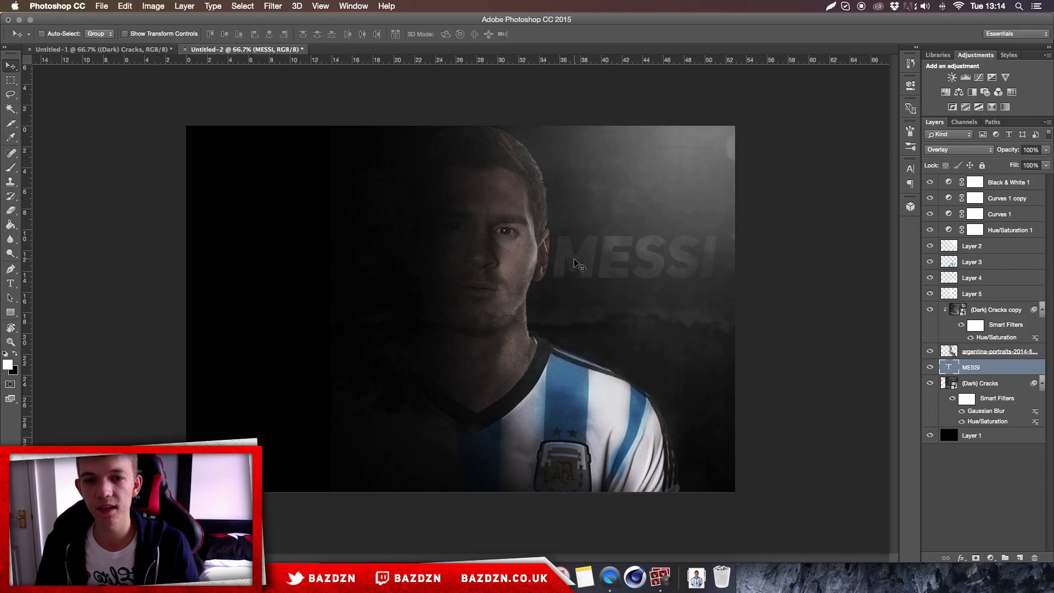